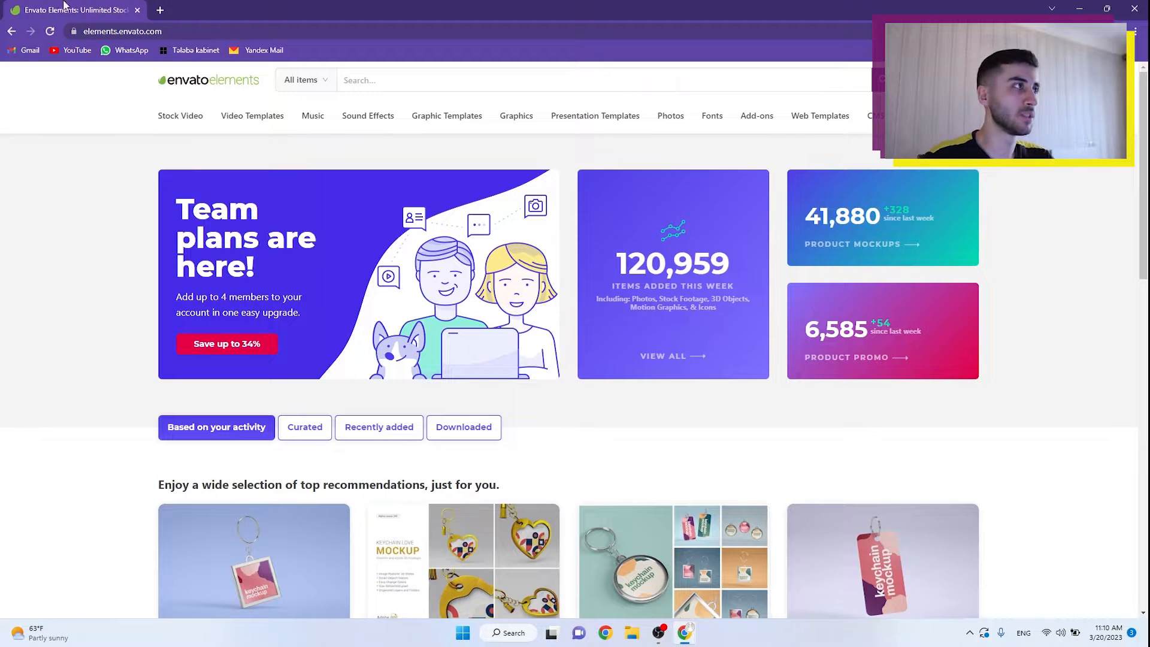
# Search the web for pexels in a new tab and open the Pexels website.
pyautogui.click(160, 9)
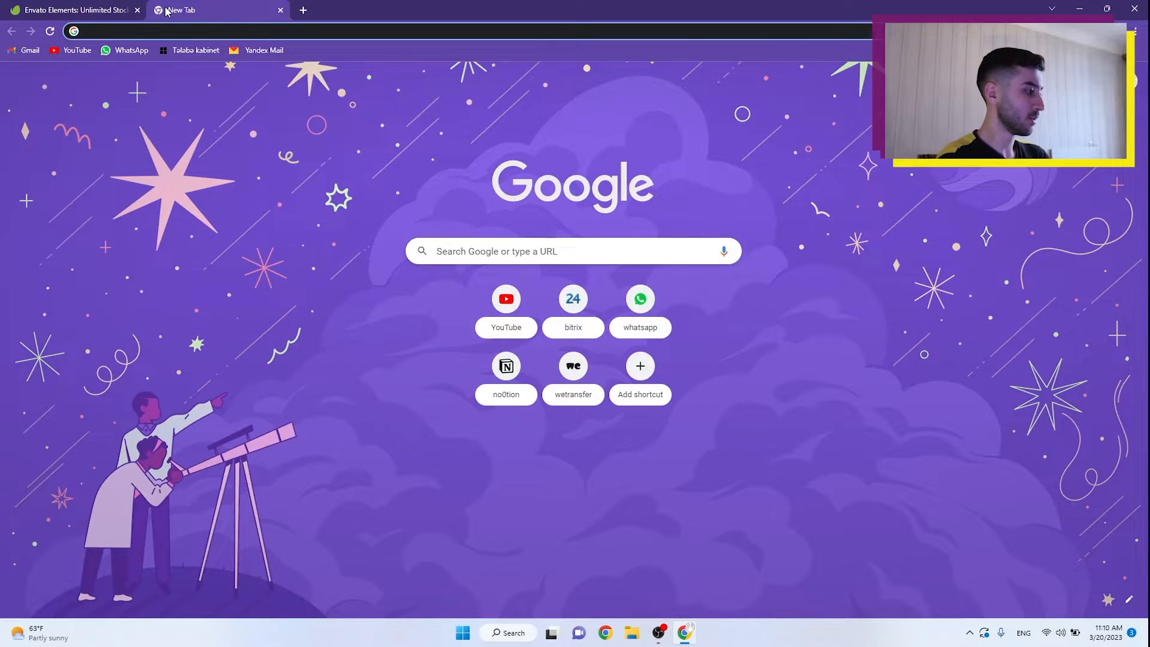
pyautogui.write('pexel')
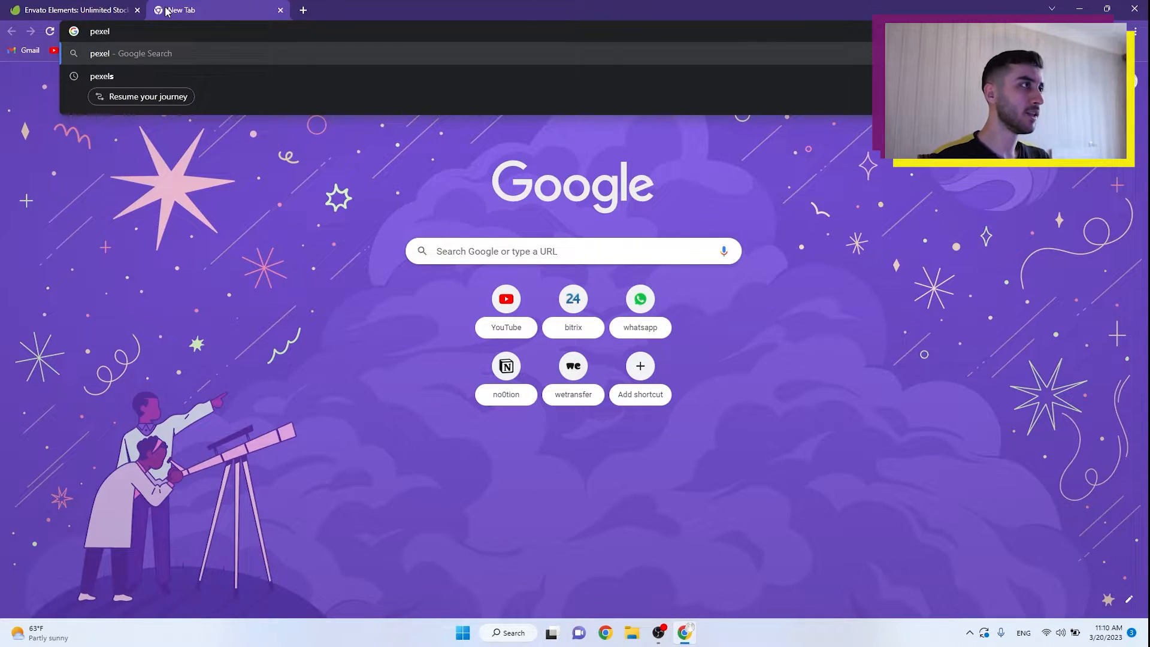
pyautogui.click(250, 81)
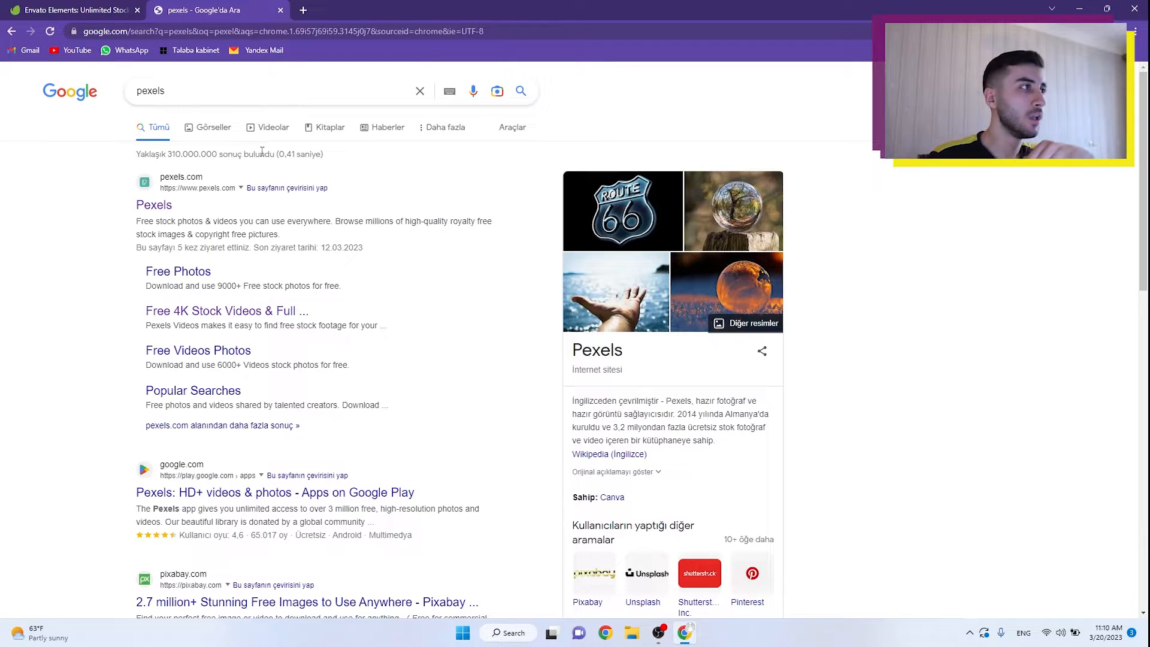
pyautogui.click(154, 205)
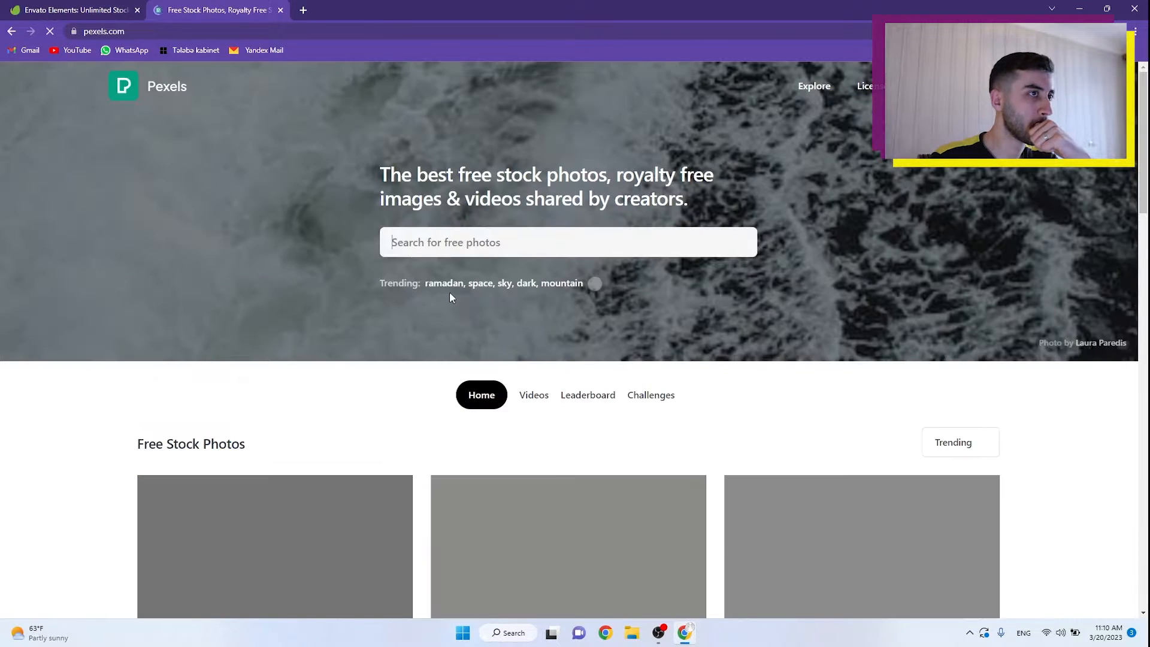
# Browse the trending free stock videos on Pexels, and close the site to return to Envato Elements.
pyautogui.scroll(-4, 642, 171)
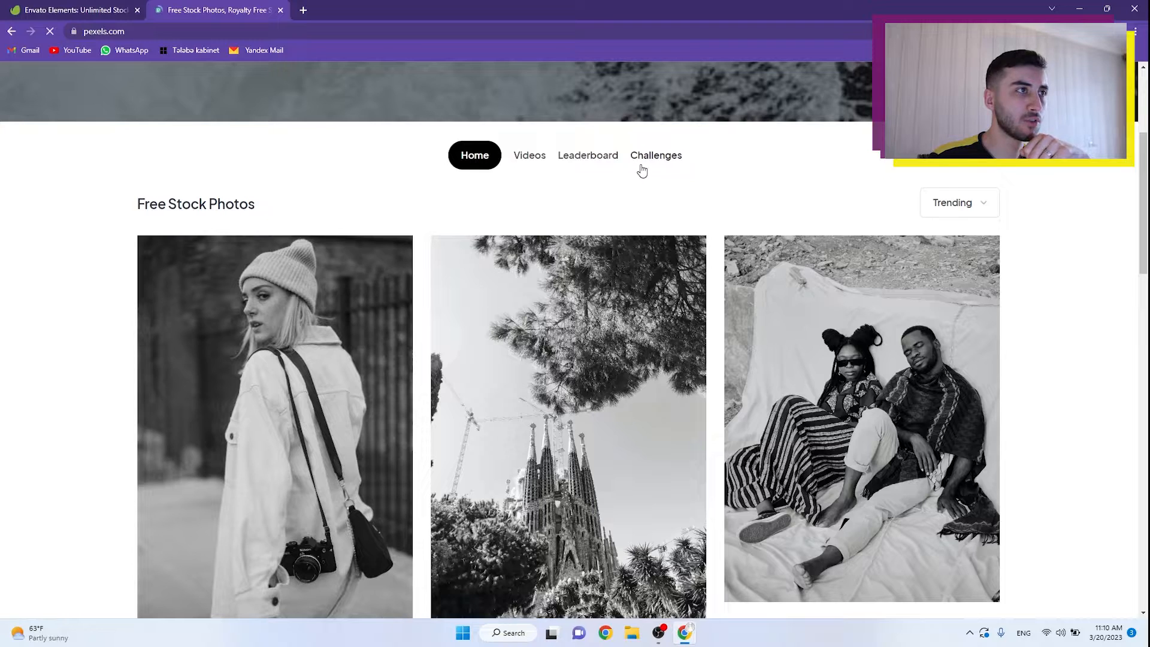
pyautogui.click(531, 155)
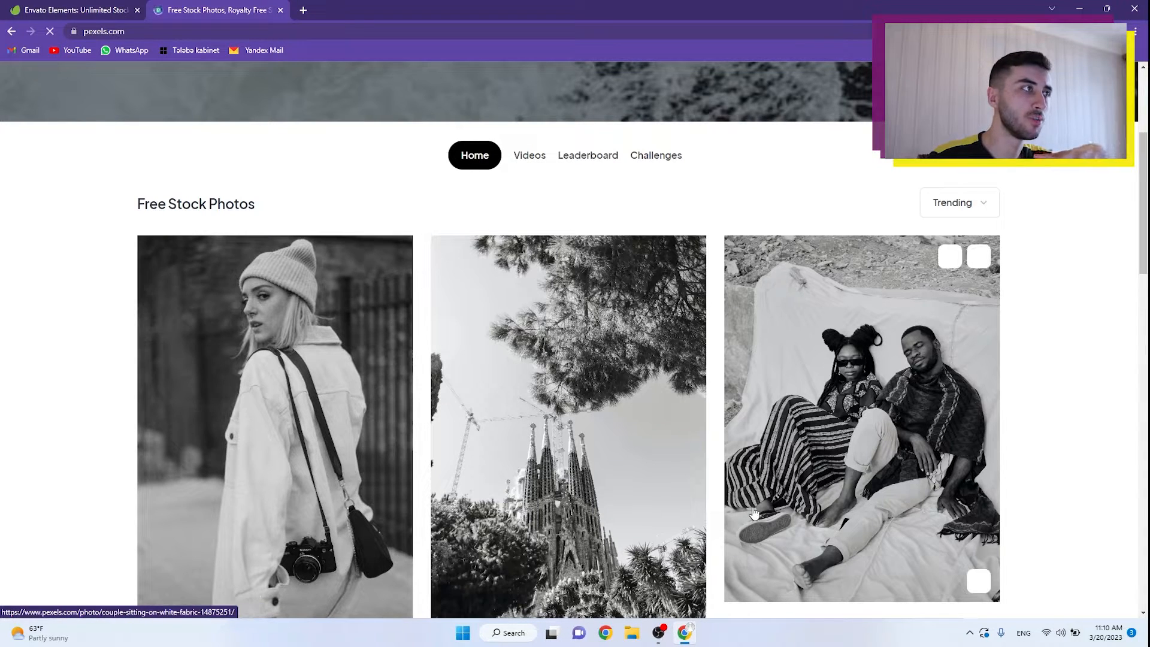
pyautogui.scroll(-6, 779, 422)
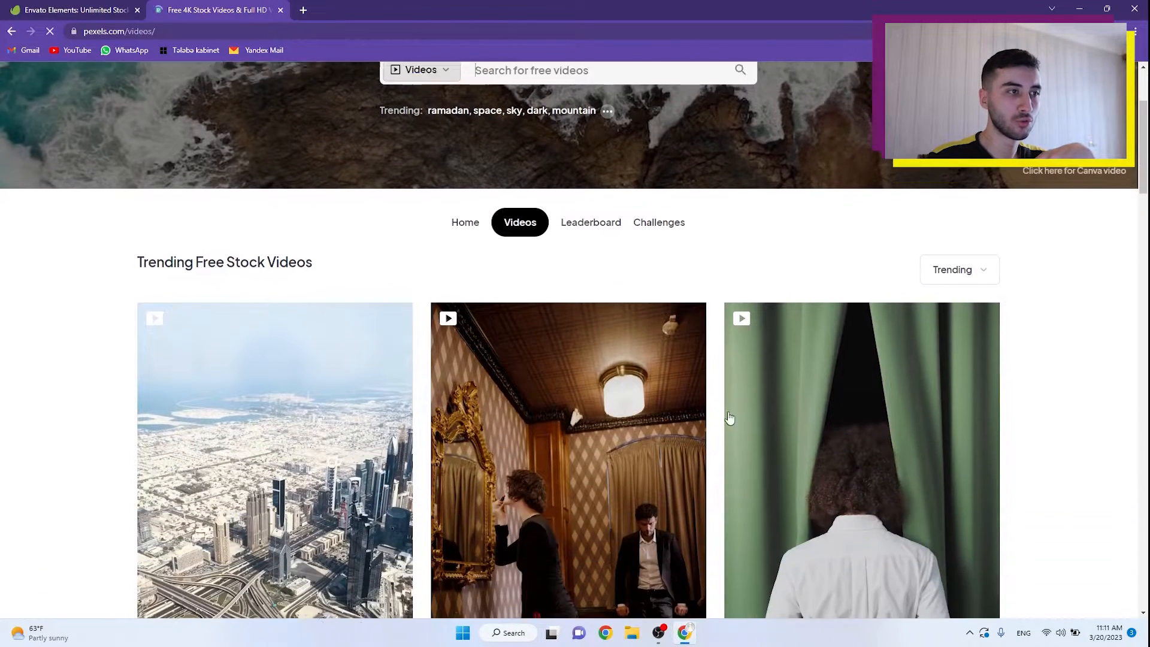
pyautogui.scroll(-10, 817, 429)
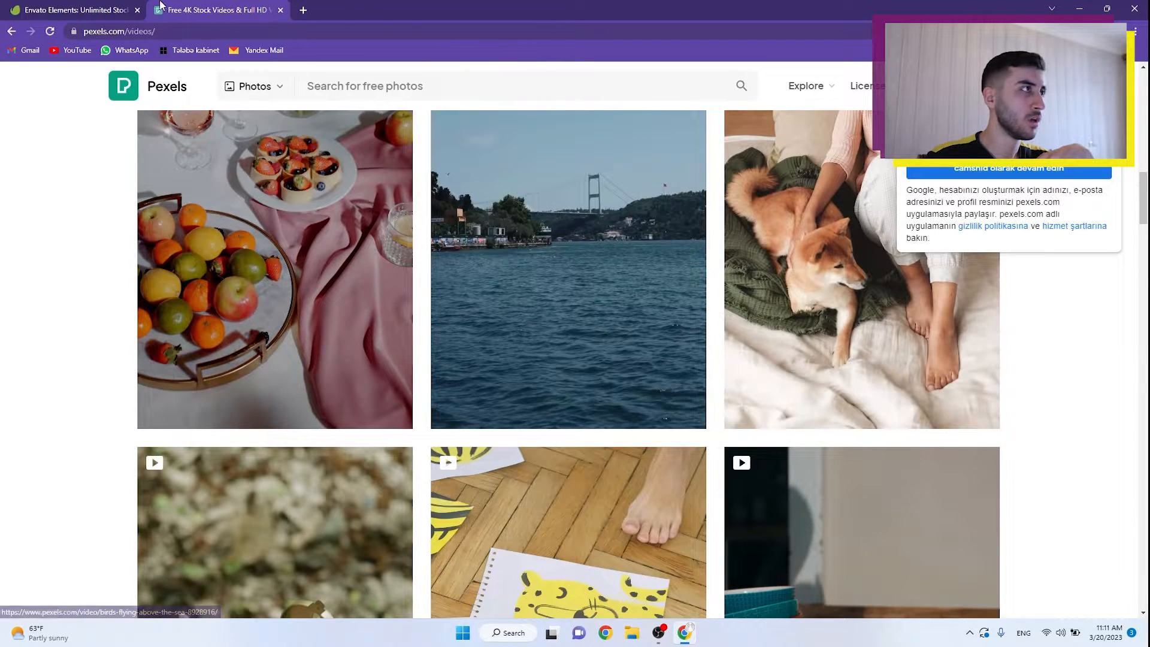
pyautogui.click(117, 13)
pyautogui.click(280, 10)
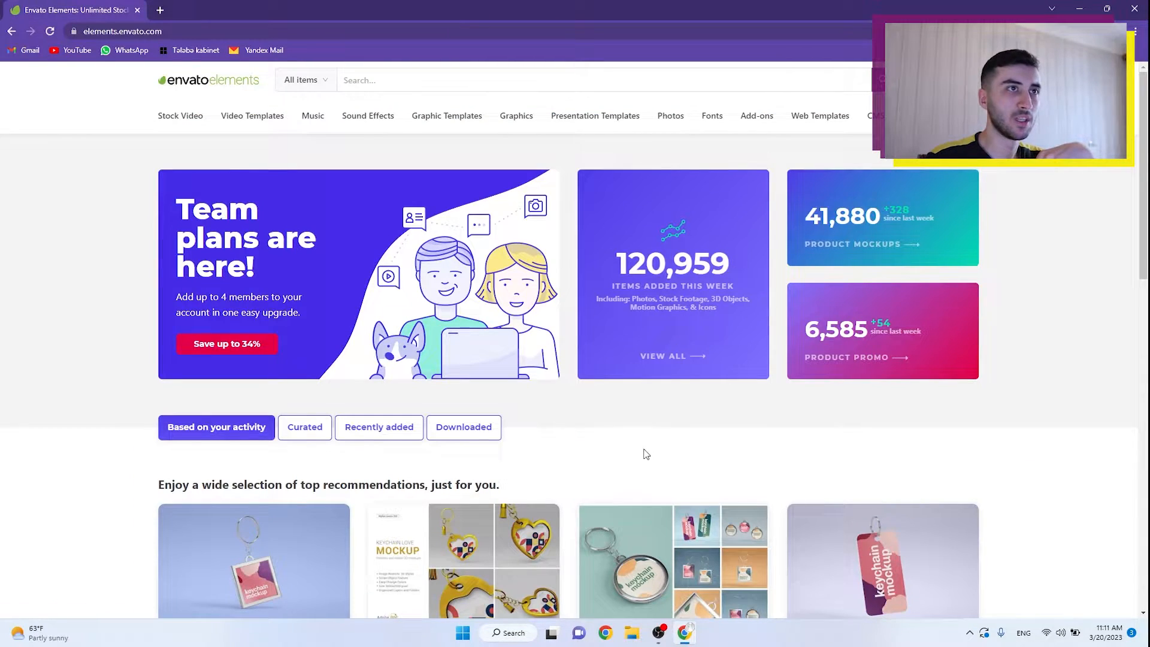
# Search the Envato Elements music category for "car" and play the first track, Cars.
pyautogui.click(305, 118)
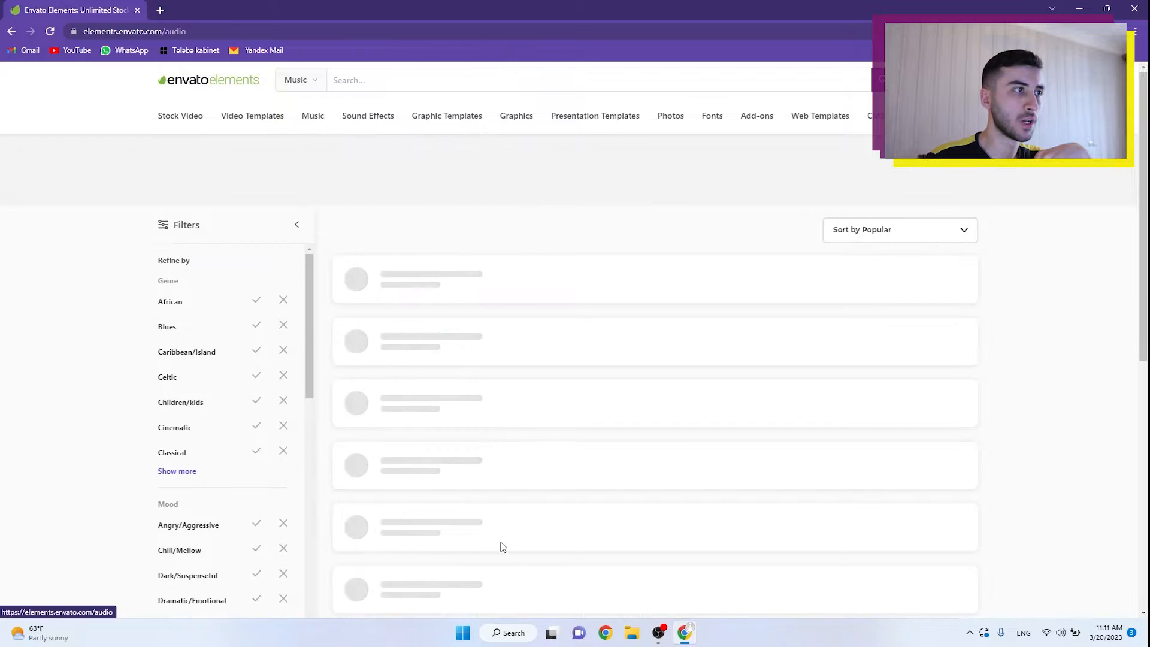
pyautogui.click(459, 85)
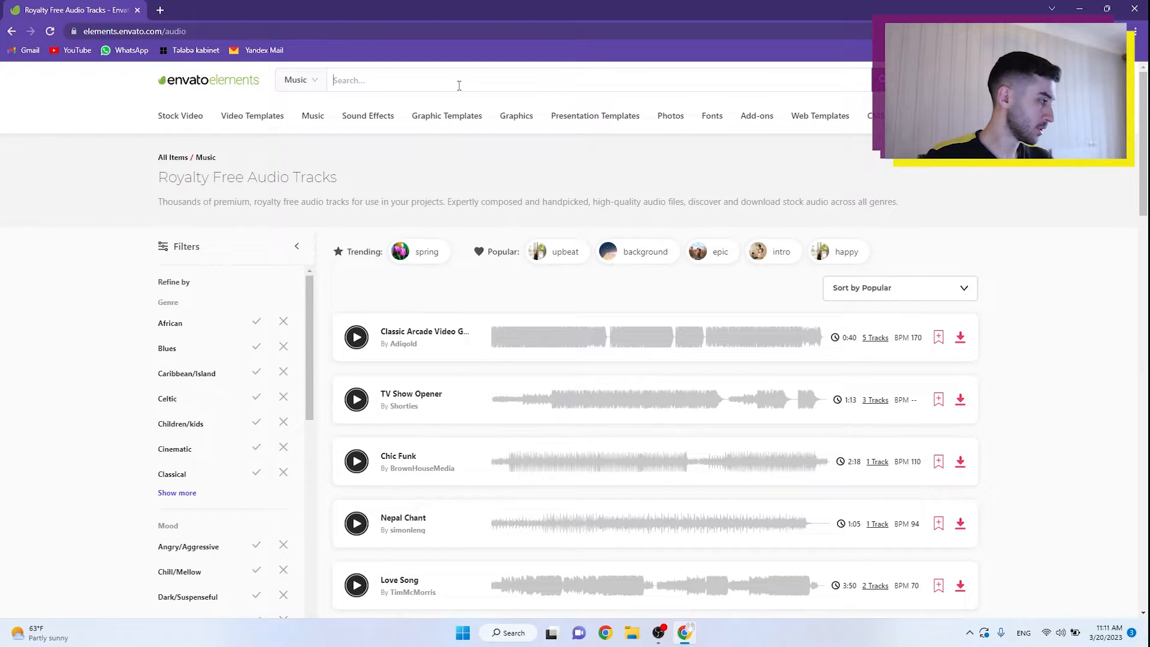
pyautogui.write('car')
pyautogui.press('Return')
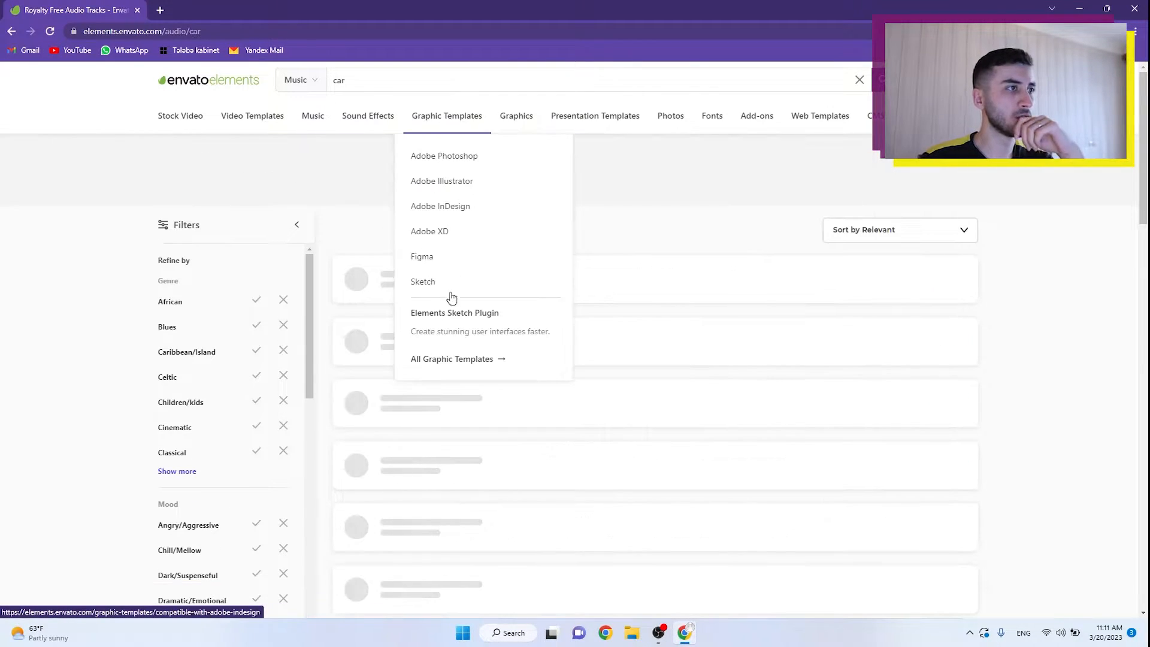
pyautogui.click(356, 279)
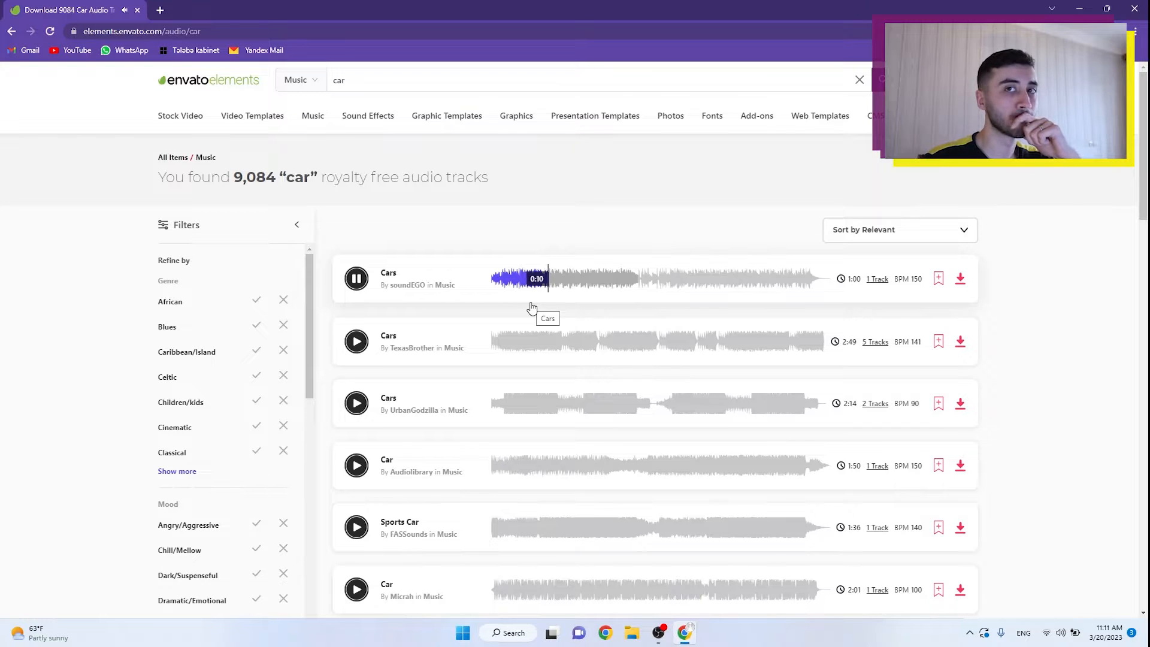
# Add the first Cars track to the morpho project and download it.
pyautogui.click(960, 279)
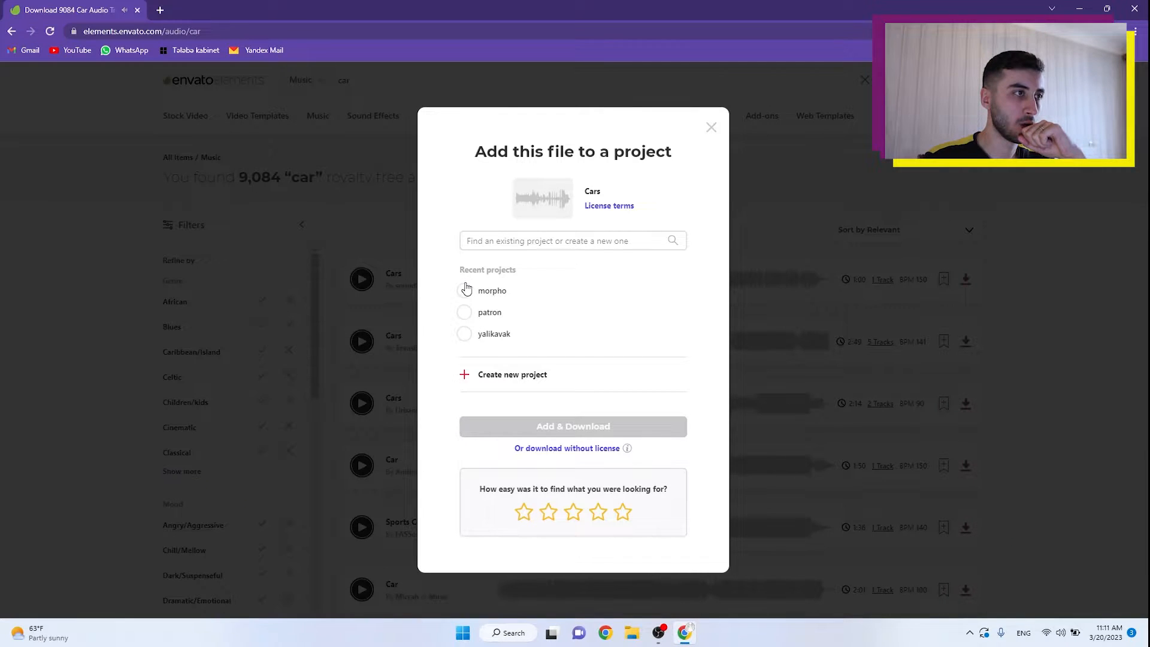
pyautogui.click(466, 290)
pyautogui.click(618, 430)
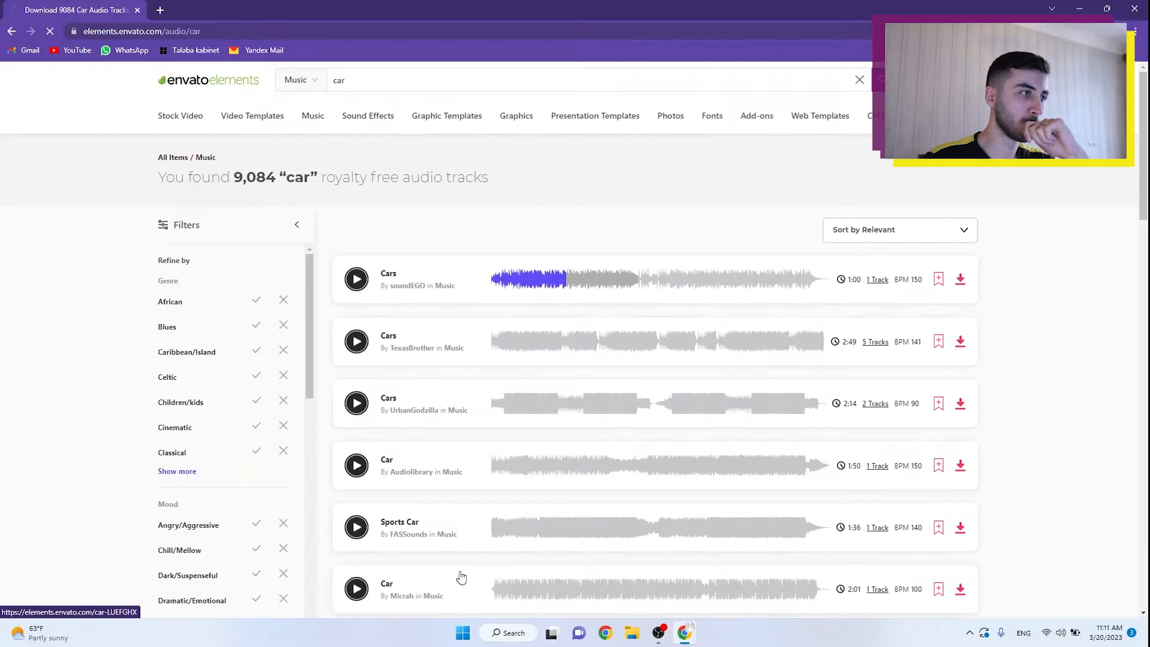
# Put the downloaded cars zip on the desktop, copy the Cars MP3 out of it, and close the open windows.
pyautogui.press('super+Down')
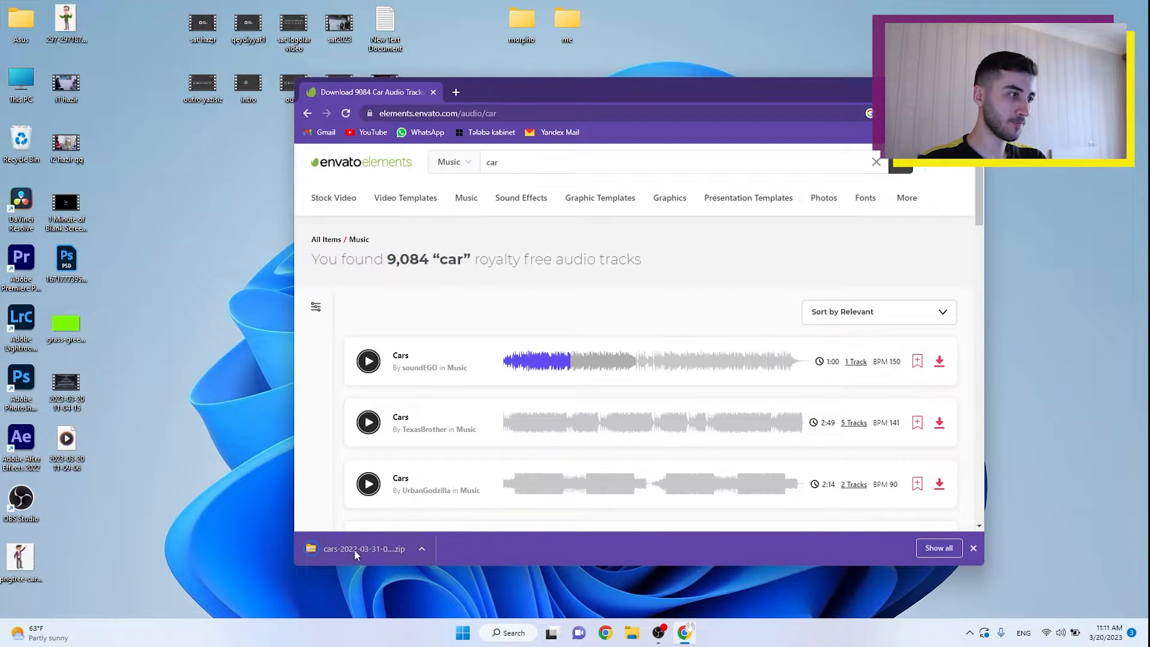
pyautogui.moveTo(355, 555); pyautogui.dragTo(204, 384)
pyautogui.doubleClick(204, 378)
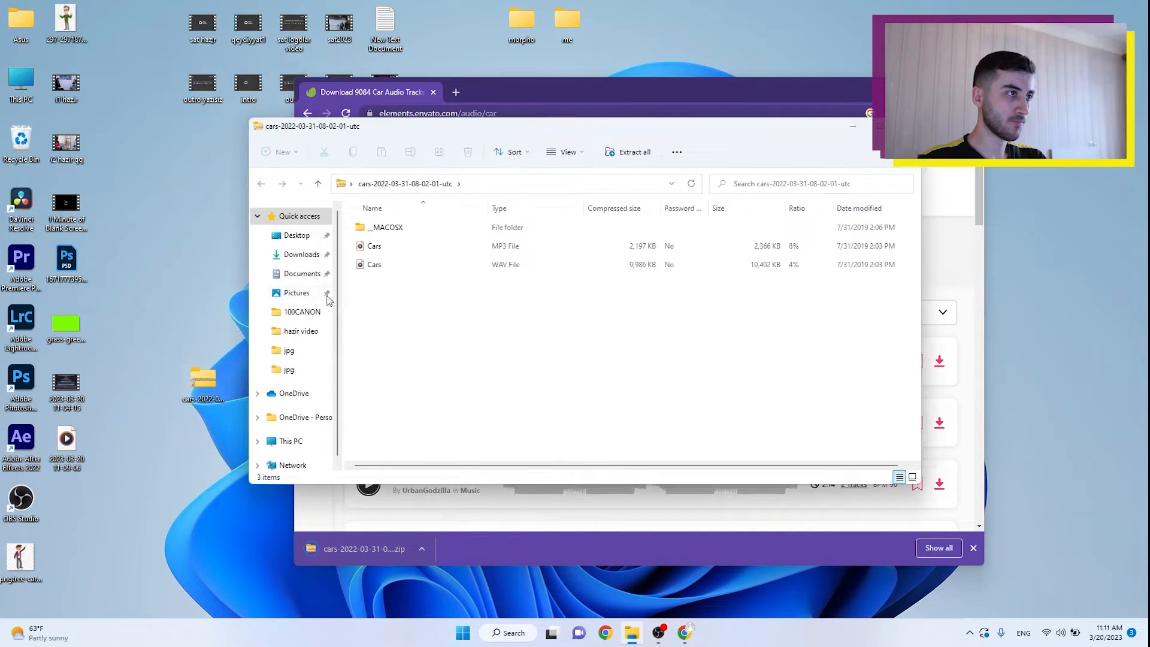
pyautogui.moveTo(375, 245); pyautogui.dragTo(228, 251)
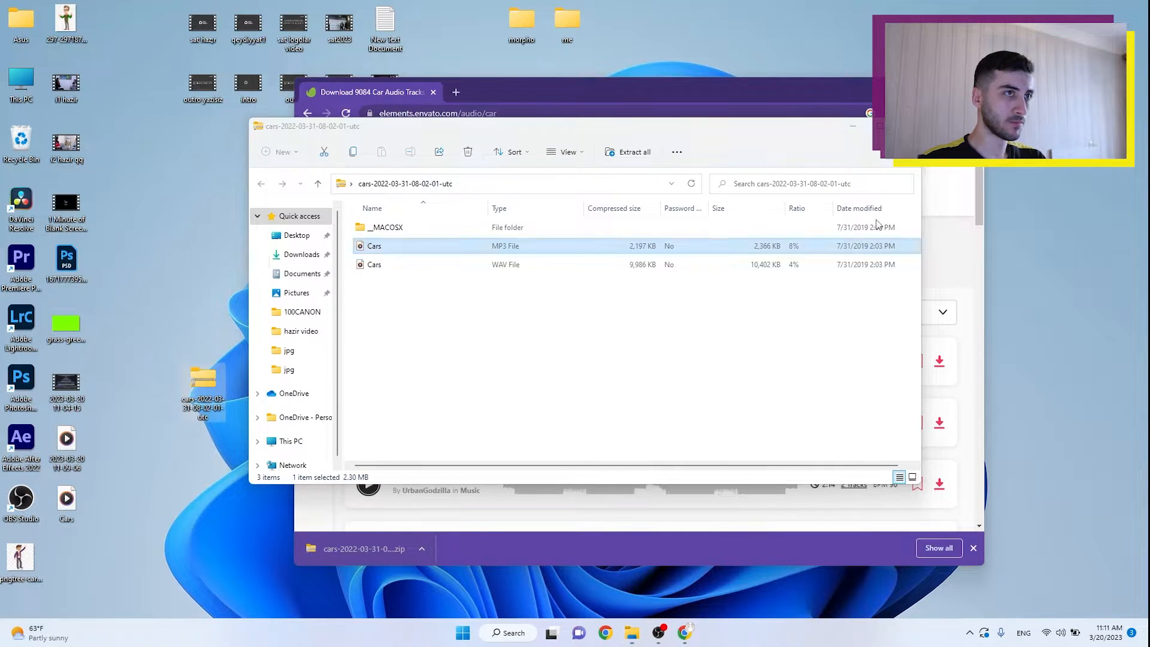
pyautogui.click(907, 126)
pyautogui.click(915, 89)
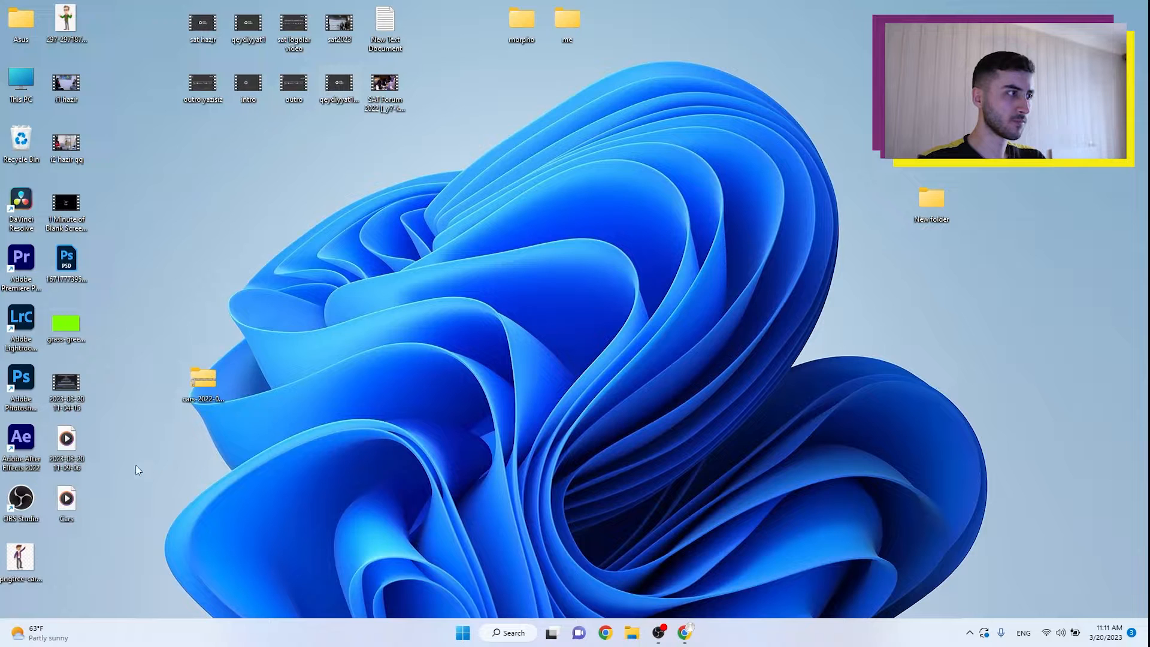
# Create a desktop folder named car and move the Cars audio file into it.
pyautogui.moveTo(68, 499); pyautogui.dragTo(477, 320)
pyautogui.rightClick(636, 385)
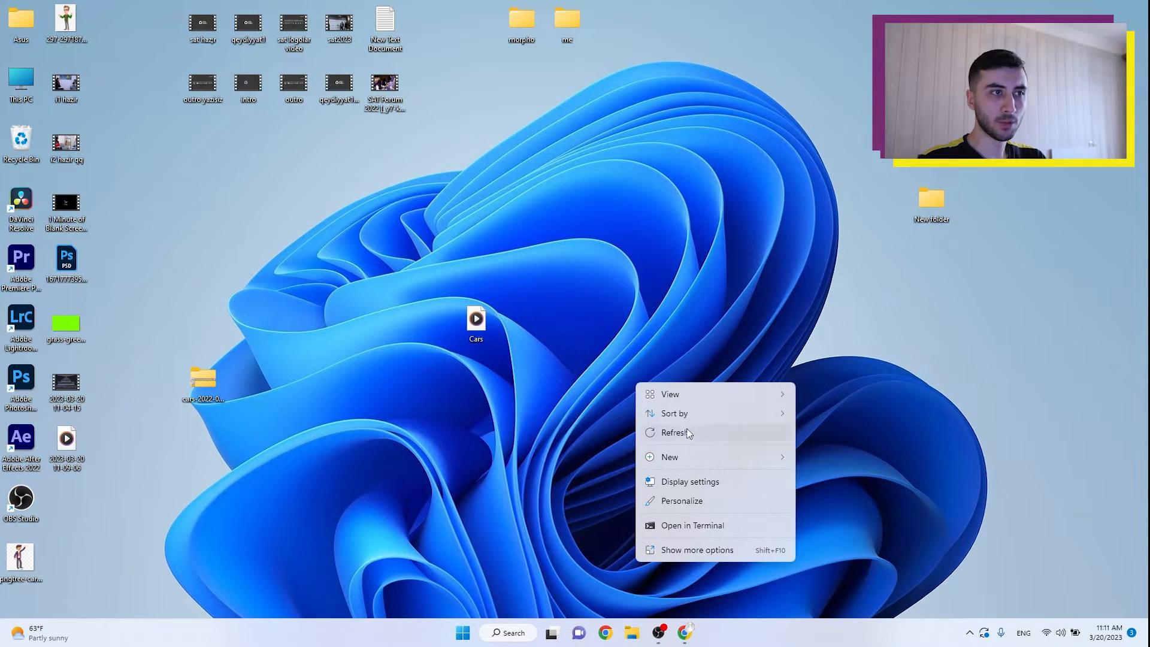
pyautogui.moveTo(689, 456)
pyautogui.click(830, 225)
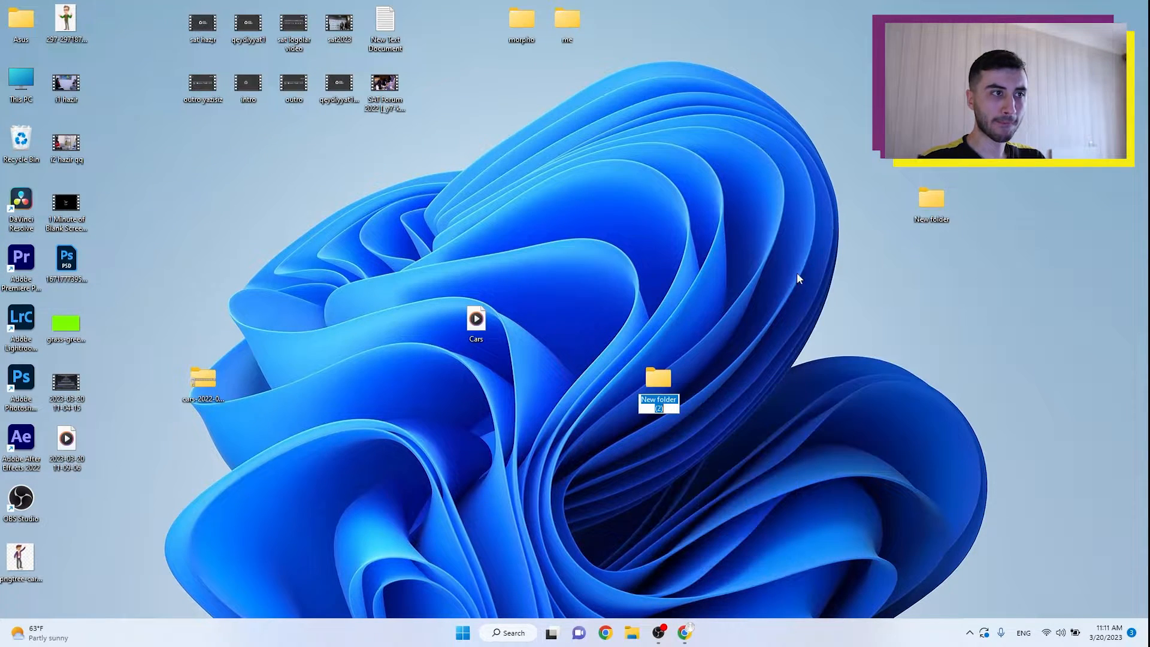
pyautogui.write('car')
pyautogui.press('Return')
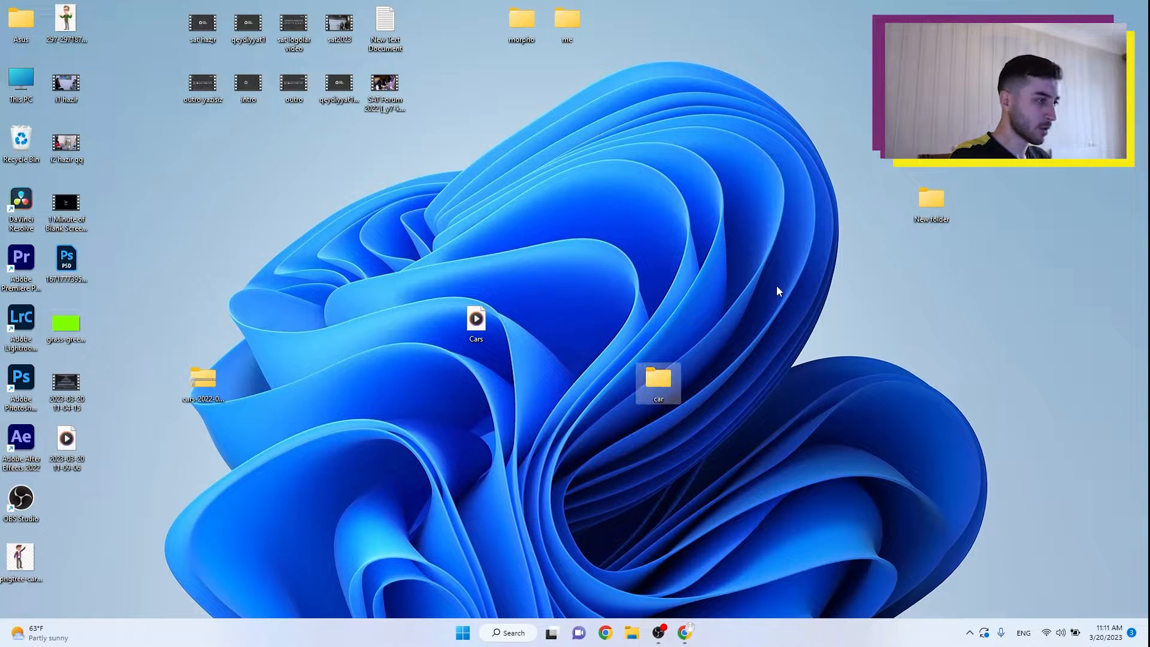
pyautogui.moveTo(477, 318); pyautogui.dragTo(662, 385)
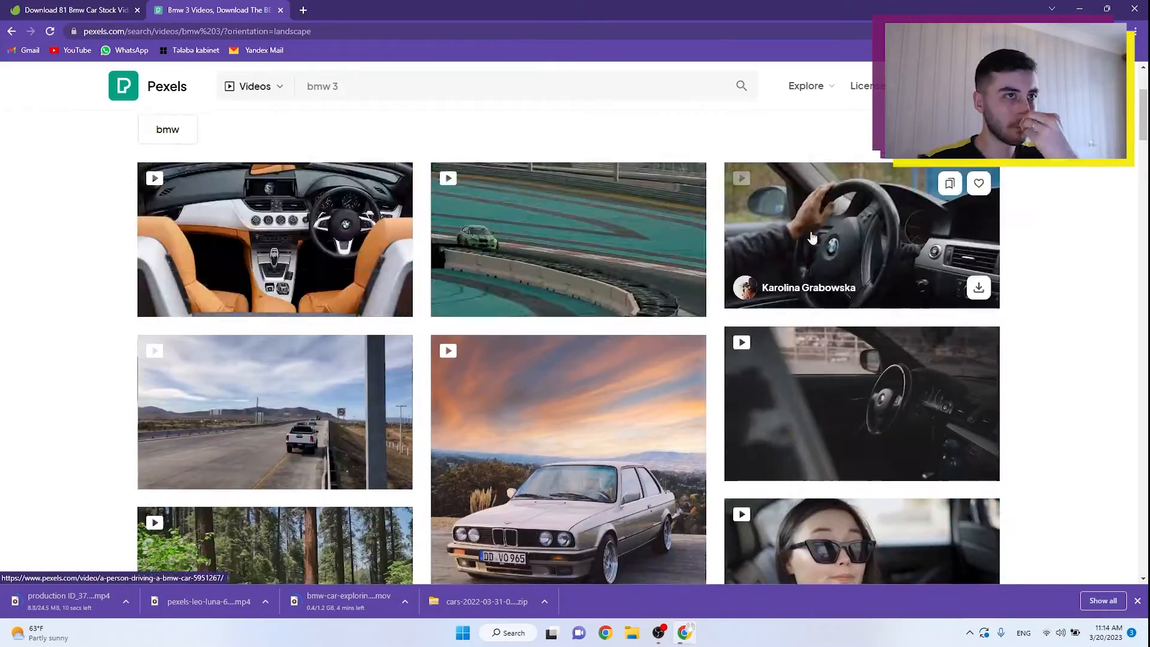
# Download red BMW parking-garage clips from the Pexels landscape video results for "bmw 3".
pyautogui.scroll(-20, 488, 384)
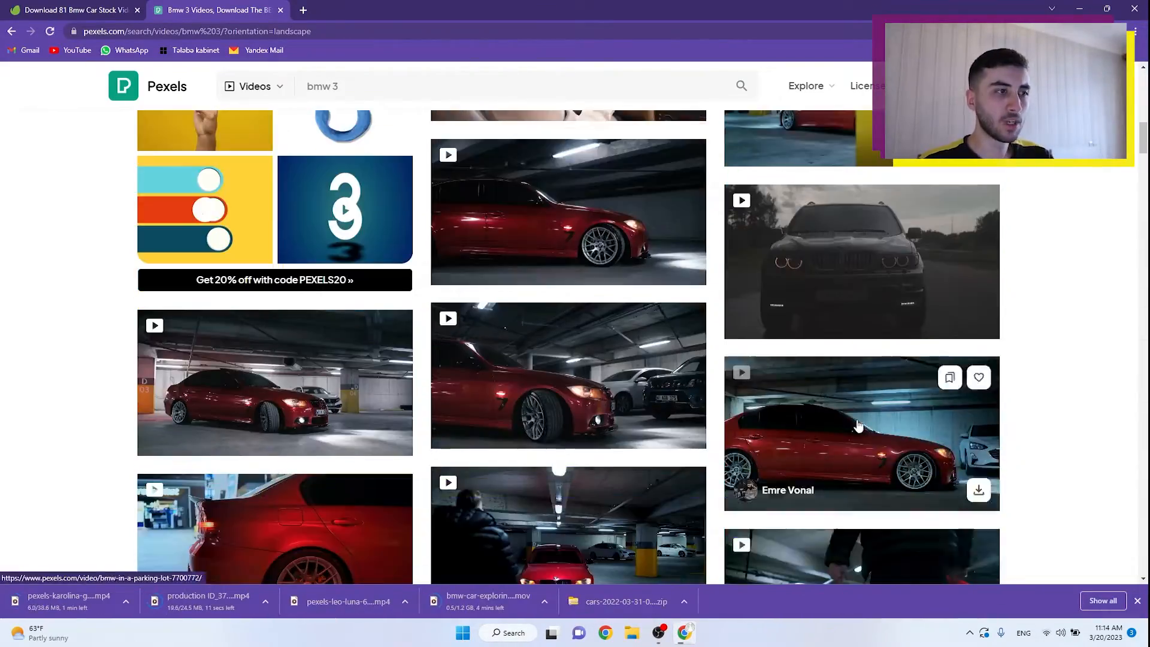
pyautogui.click(978, 485)
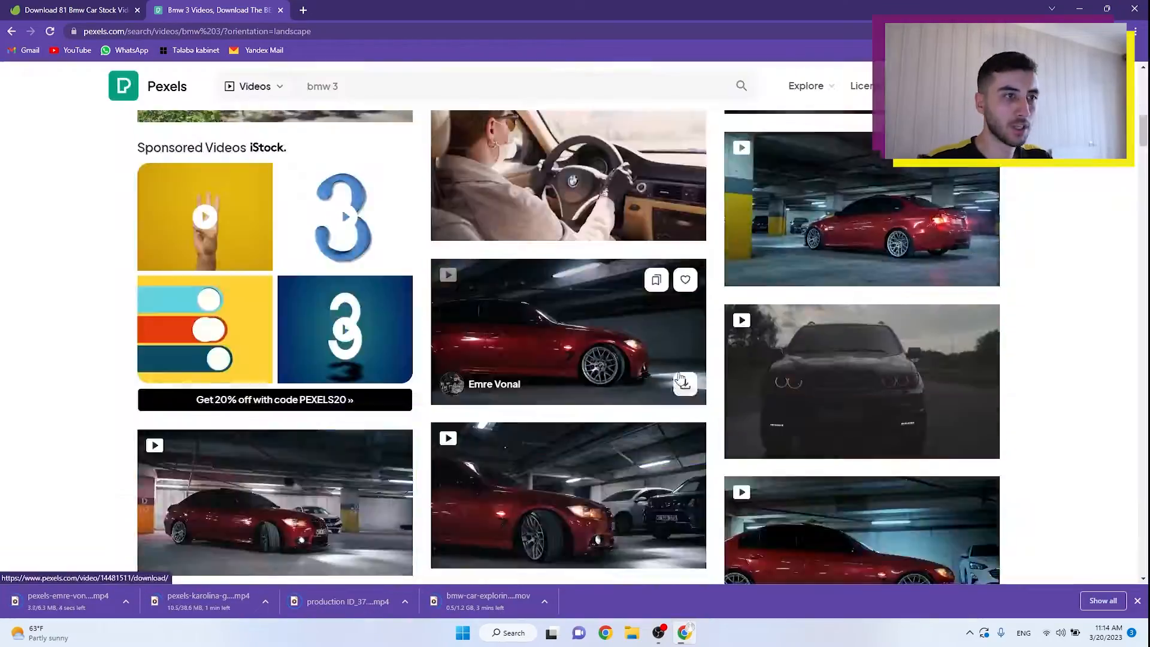
pyautogui.click(681, 378)
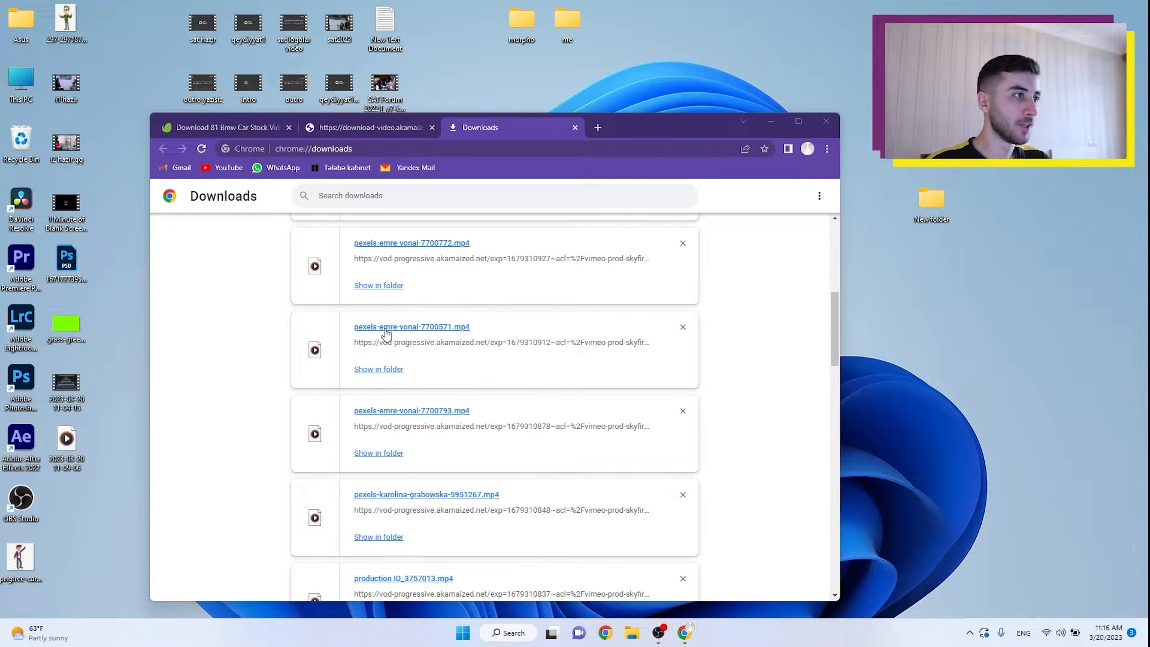
# Gather the downloaded BMW clips from the browser's download list into the car folder, and close the browser.
pyautogui.scroll(5, 495, 408)
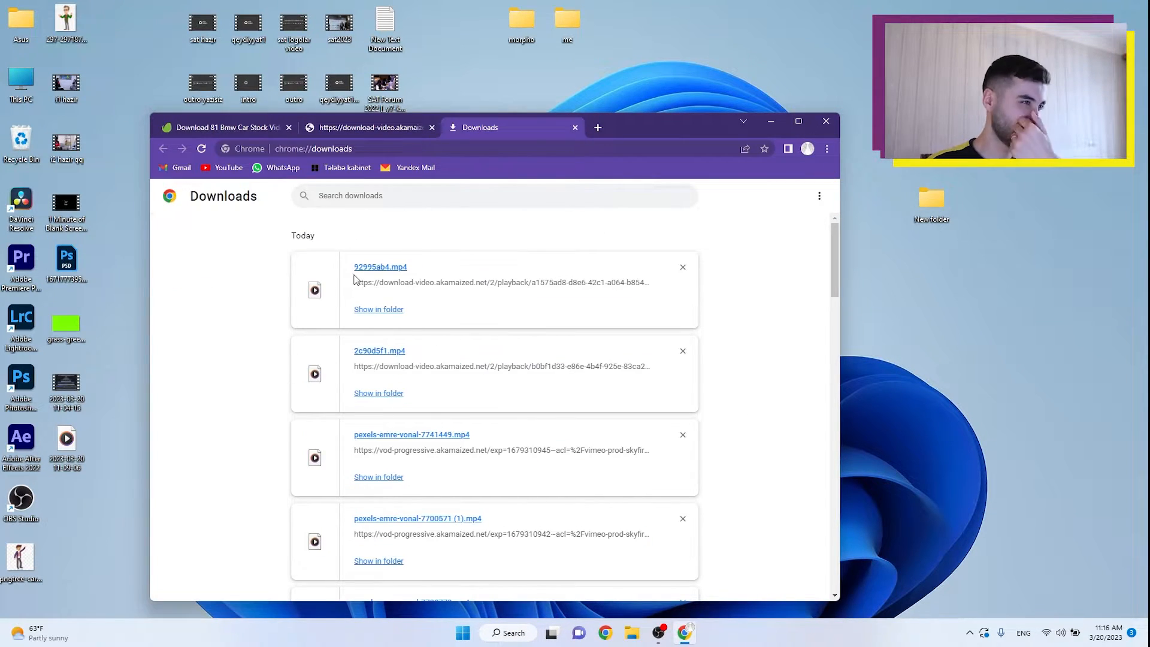
pyautogui.scroll(-10, 411, 443)
pyautogui.scroll(-1, 411, 442)
pyautogui.moveTo(410, 362); pyautogui.dragTo(822, 127)
pyautogui.click(826, 121)
pyautogui.doubleClick(203, 378)
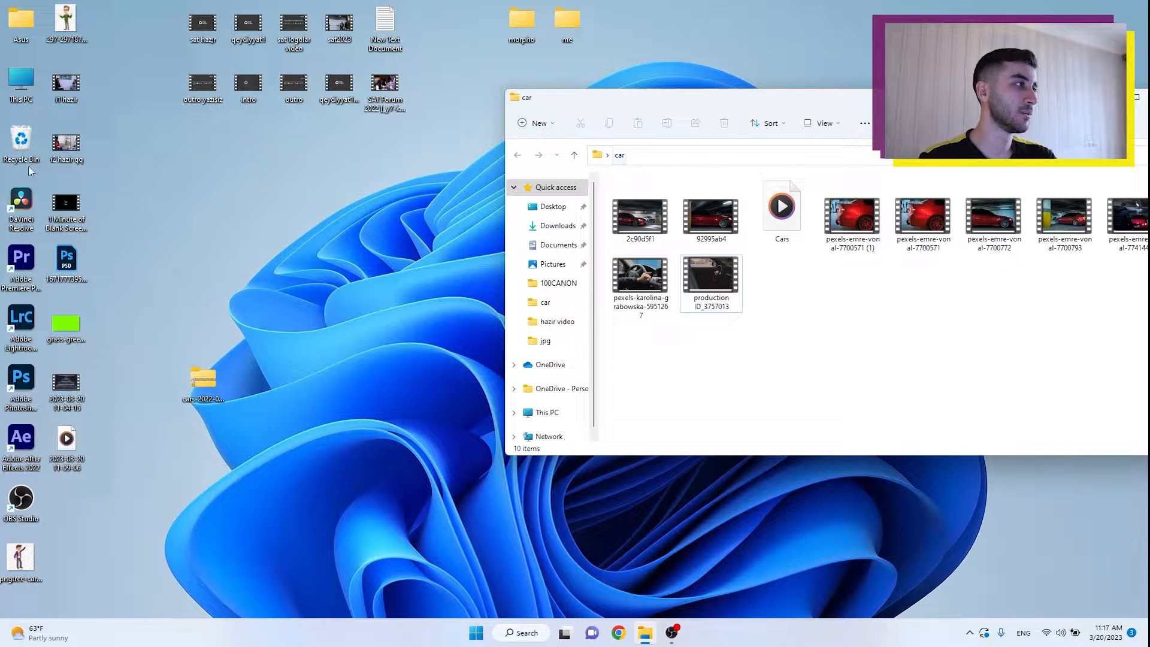
# Launch Premiere Pro and create a new project named car without selecting any media.
pyautogui.doubleClick(35, 263)
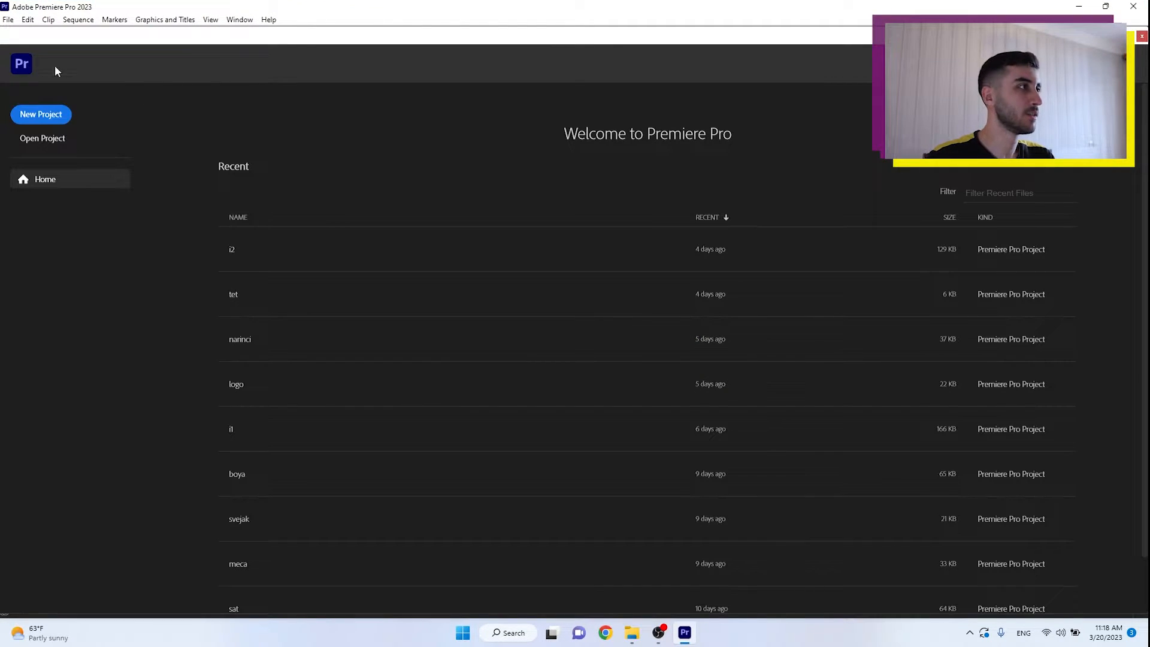
pyautogui.click(44, 115)
pyautogui.moveTo(417, 7); pyautogui.dragTo(301, 156)
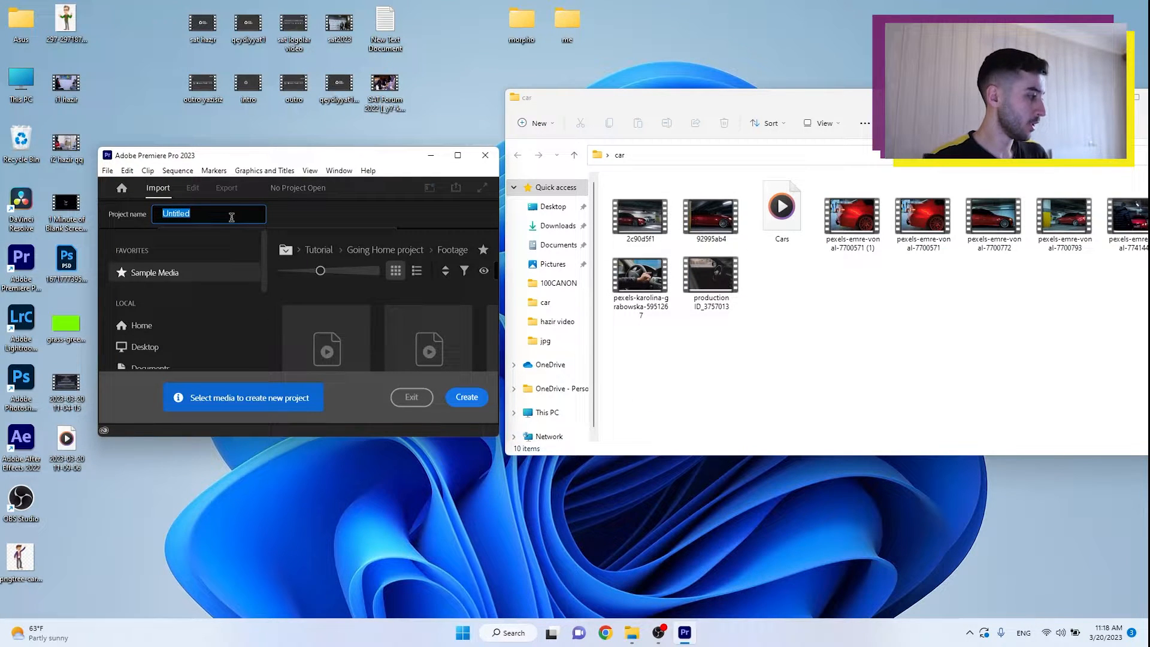
pyautogui.click(459, 157)
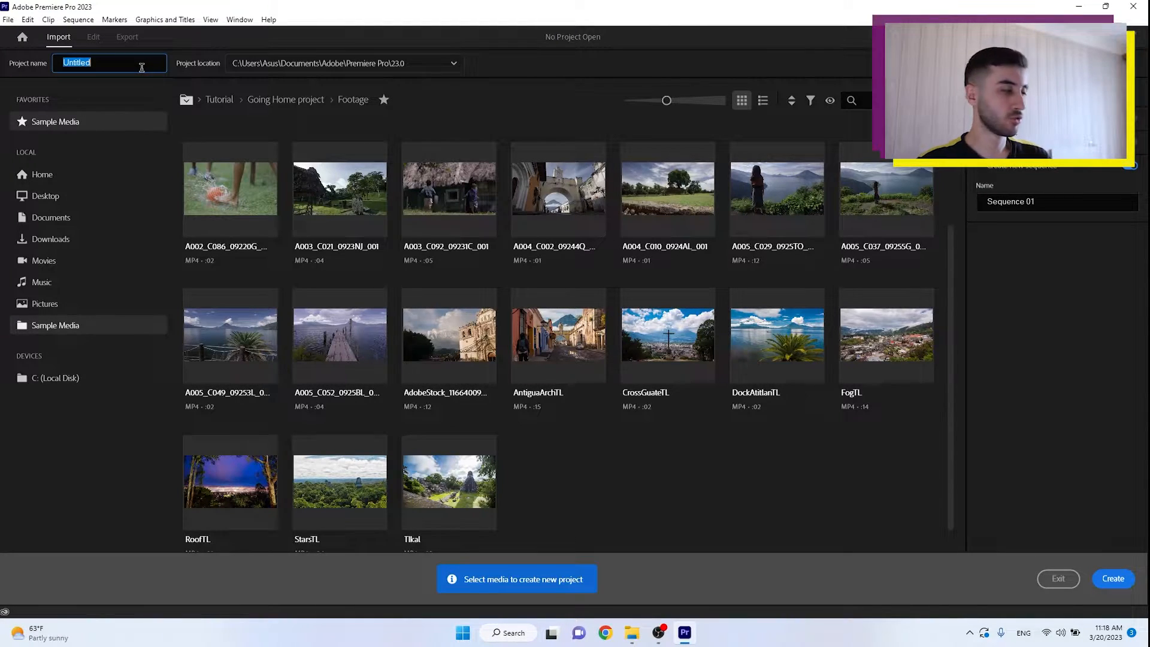
pyautogui.write('car')
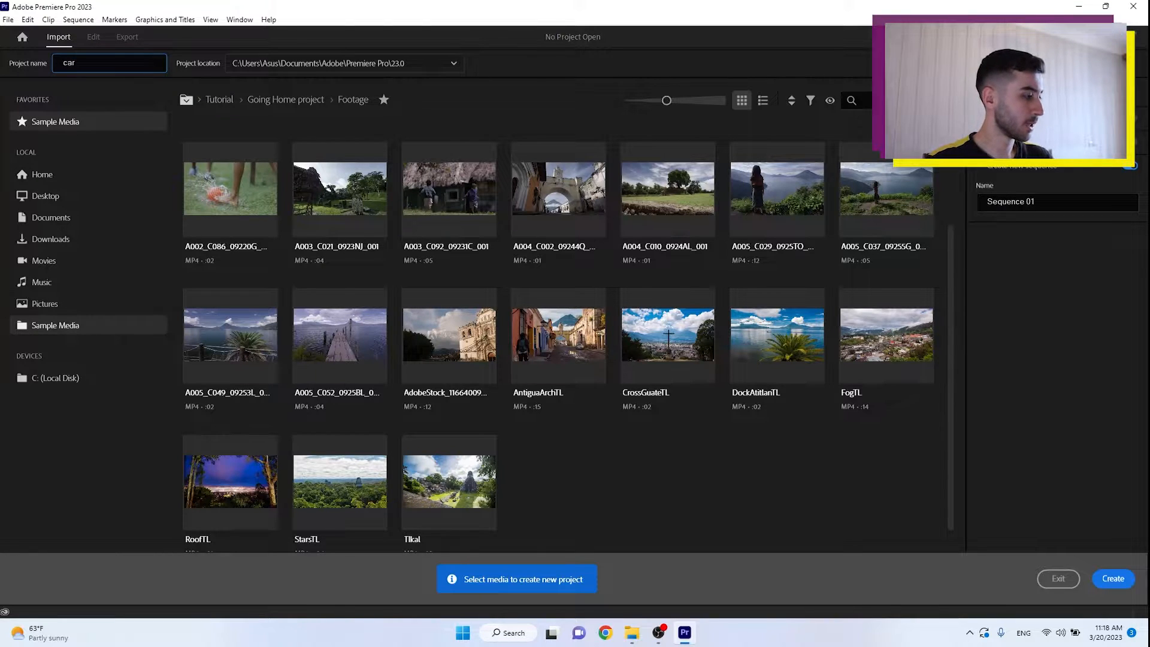
pyautogui.click(1109, 592)
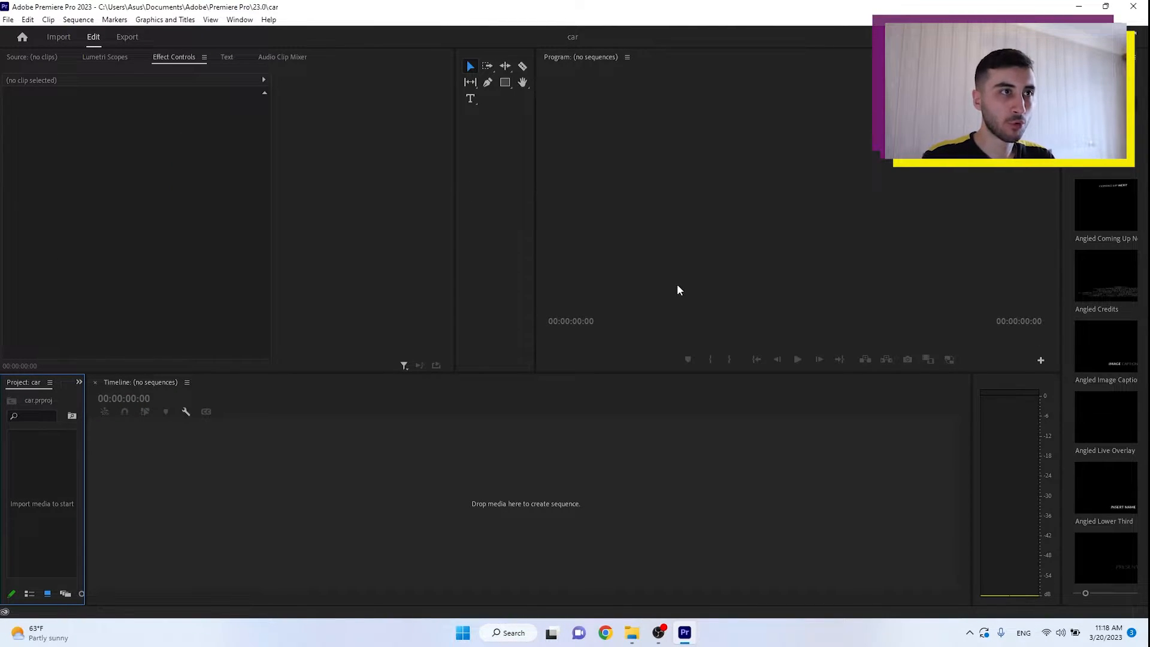
# Place the car folder window beside Premiere Pro and add all its media files to the empty timeline as a new sequence.
pyautogui.moveTo(773, 6); pyautogui.dragTo(323, 168)
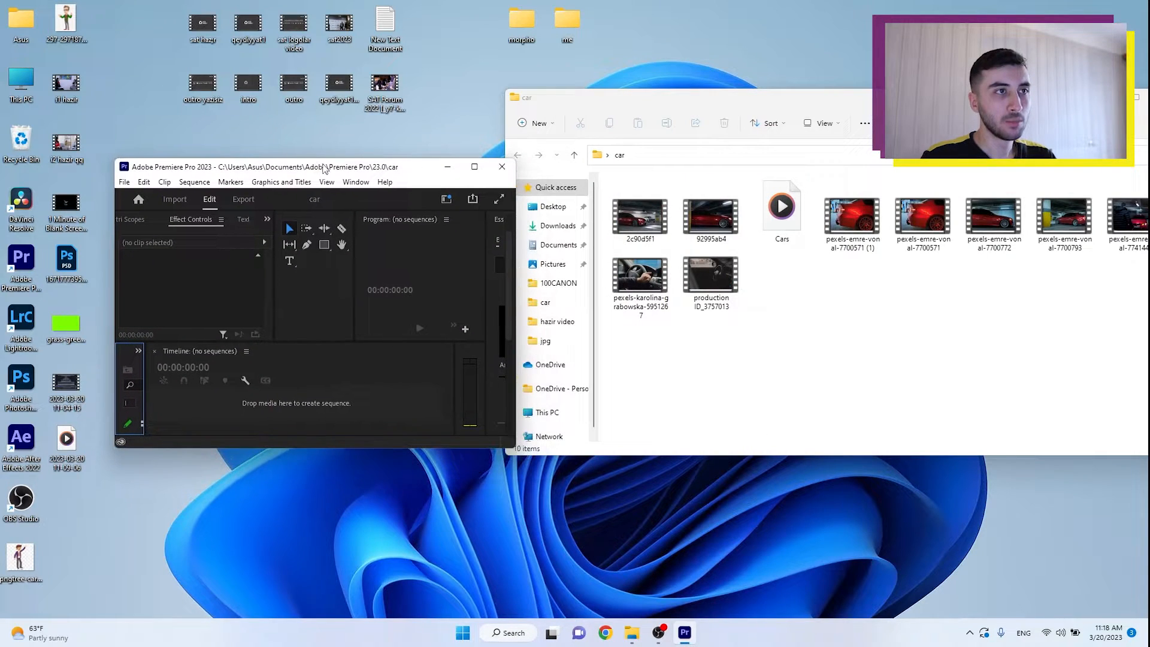
pyautogui.moveTo(971, 97); pyautogui.dragTo(887, 91)
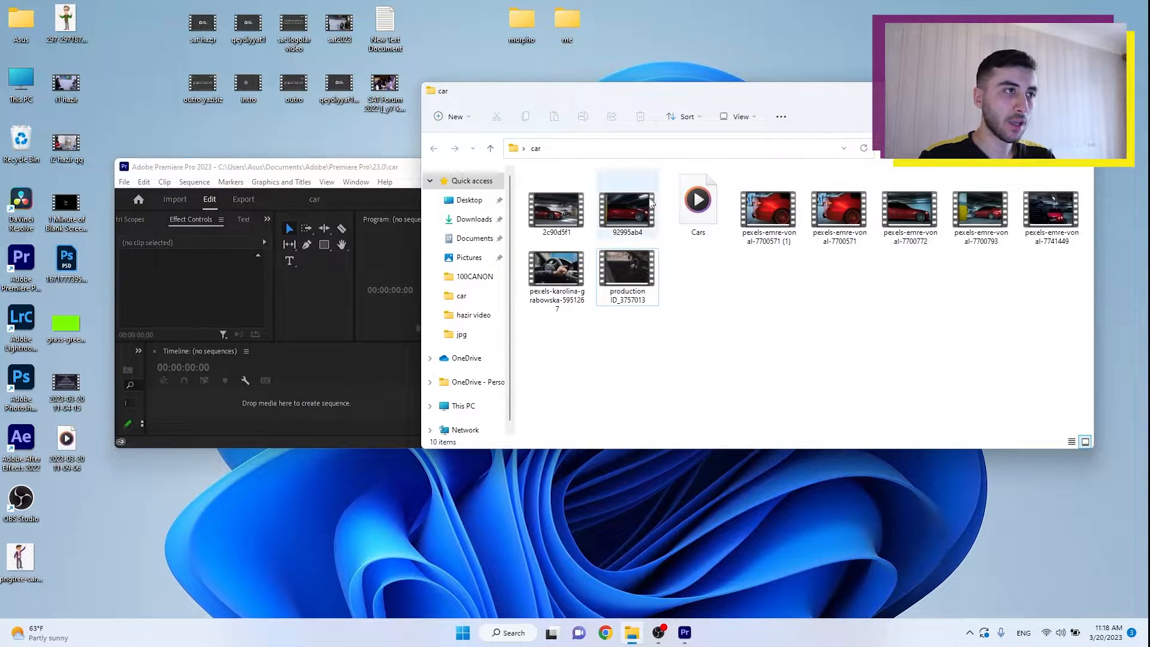
pyautogui.click(628, 209)
pyautogui.hotkey('ctrl', 'a')
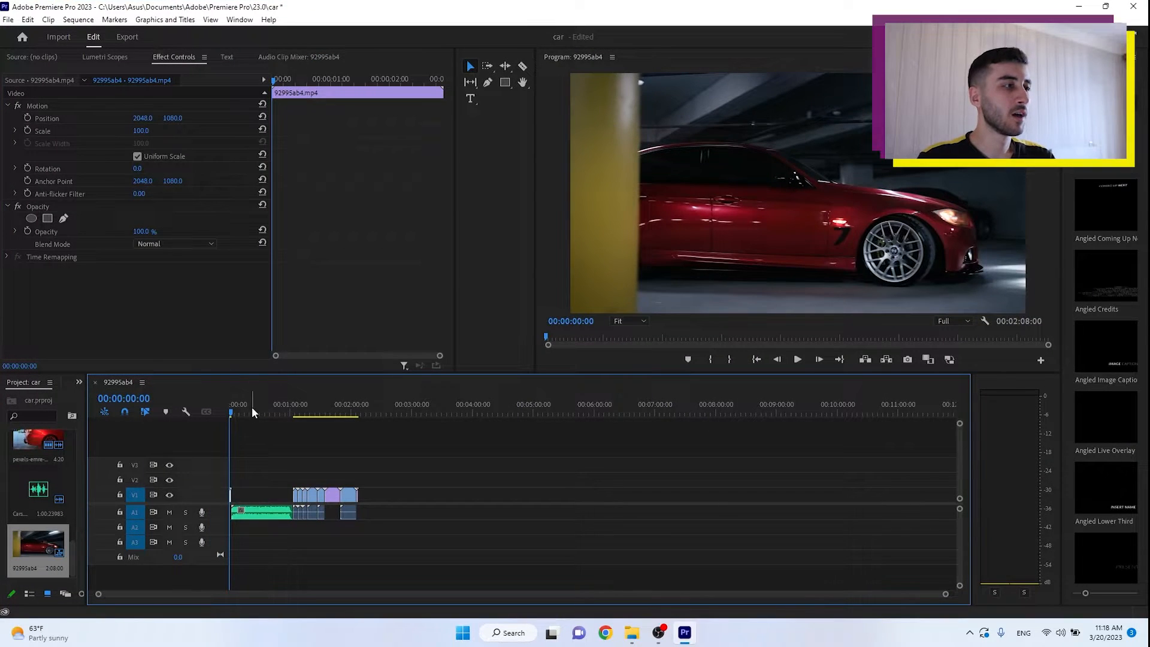
# Scrub through the new sequence, mute audio track A1, and return the playhead to the start.
pyautogui.moveTo(252, 407); pyautogui.dragTo(352, 444)
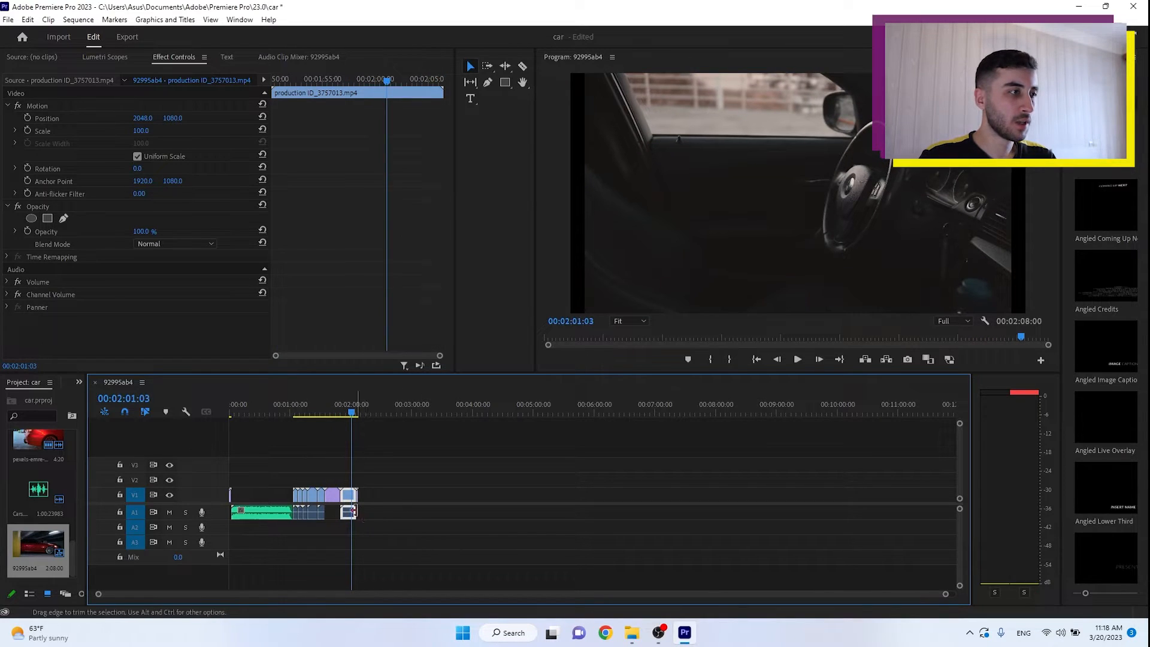
pyautogui.moveTo(375, 525); pyautogui.dragTo(297, 506)
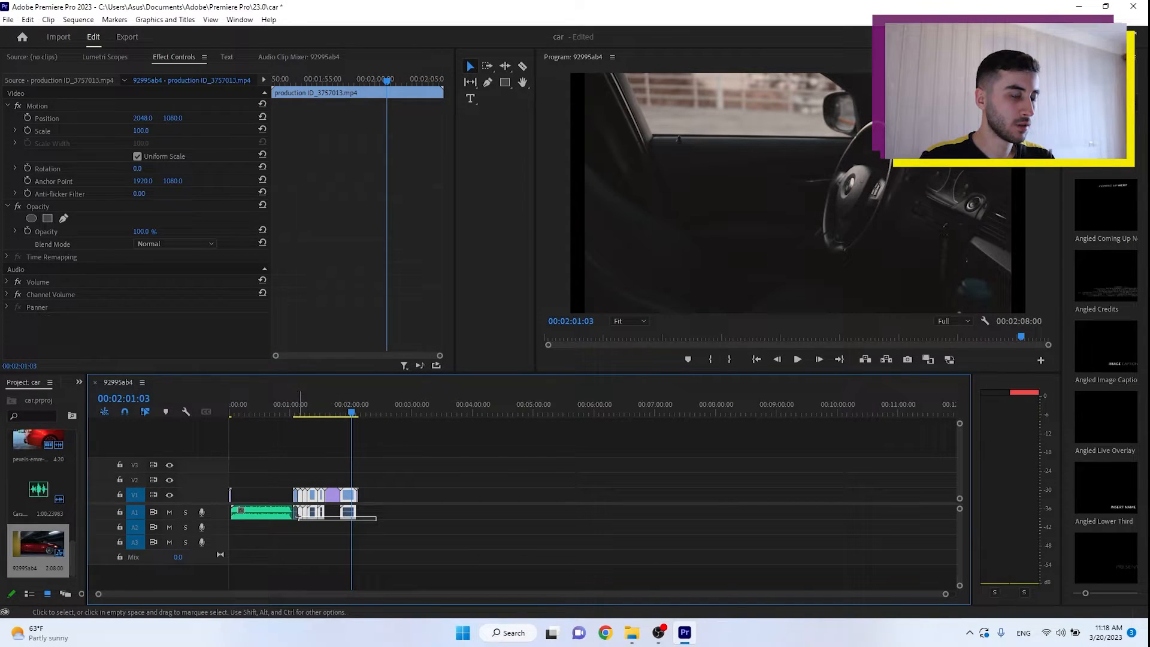
pyautogui.click(378, 477)
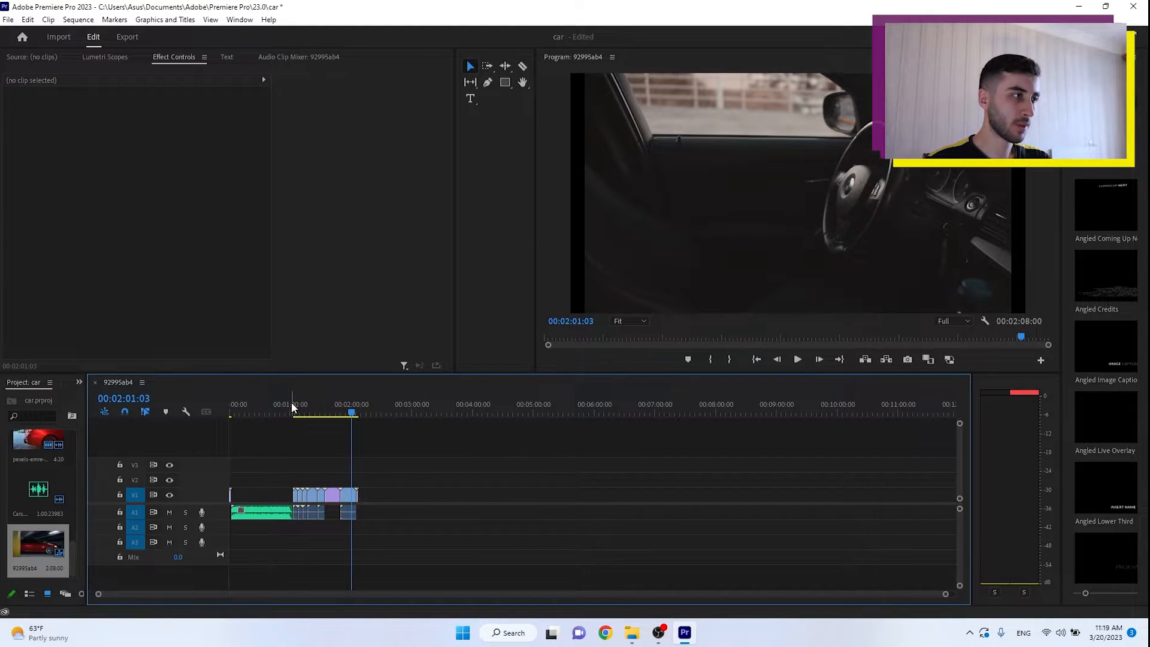
pyautogui.moveTo(291, 407); pyautogui.dragTo(235, 400)
pyautogui.click(170, 514)
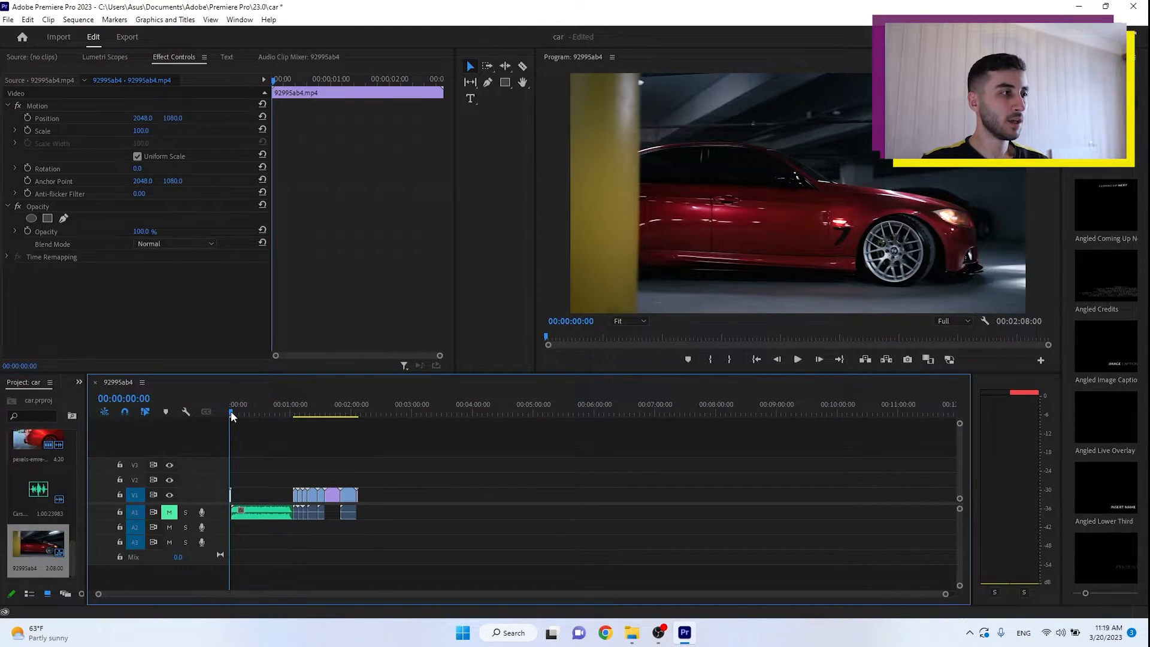
pyautogui.moveTo(231, 411); pyautogui.dragTo(214, 419)
# Unlink the audio from the group of video clips placed after the Cars music.
pyautogui.moveTo(383, 513); pyautogui.dragTo(232, 518)
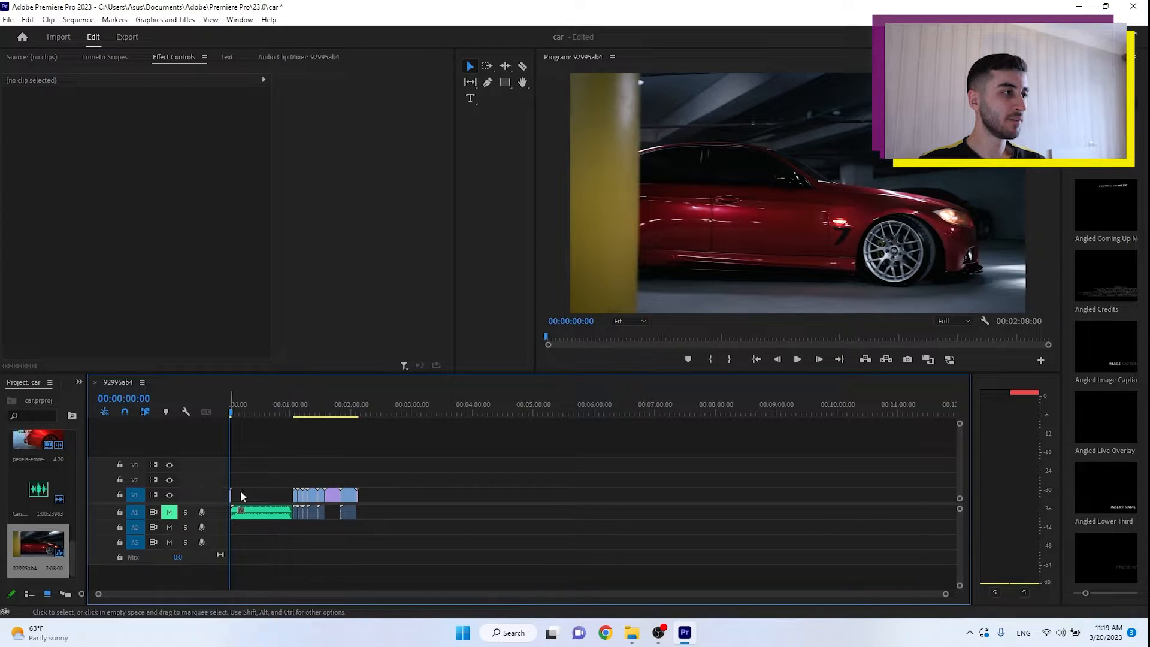
pyautogui.moveTo(375, 499); pyautogui.dragTo(248, 508)
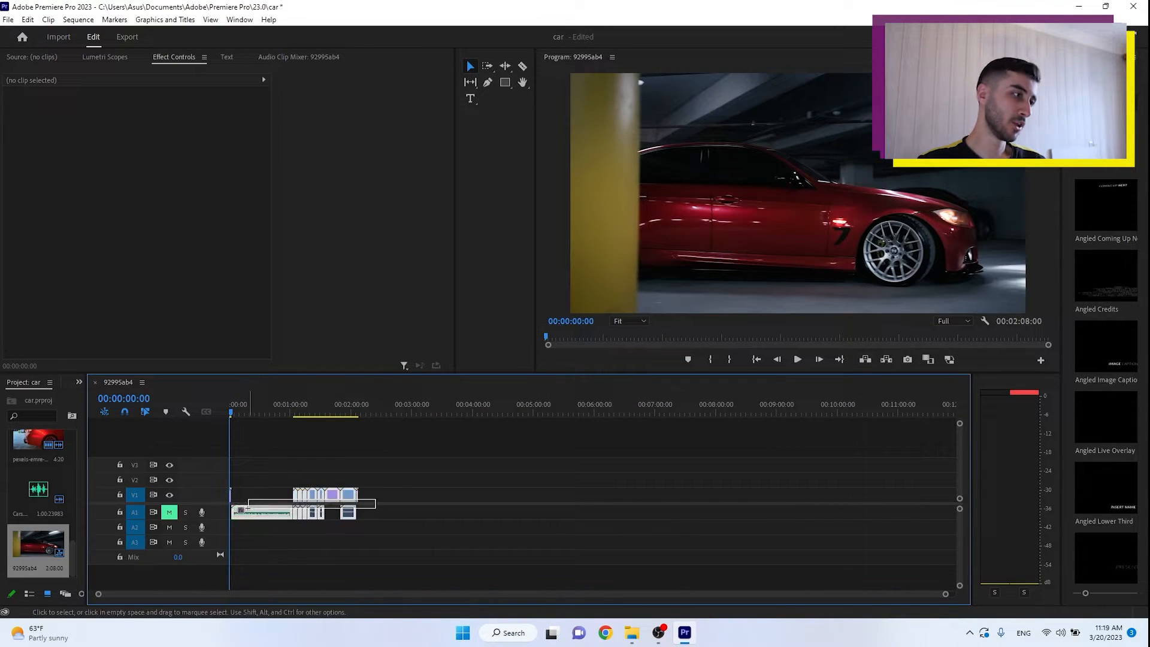
pyautogui.moveTo(368, 473); pyautogui.dragTo(351, 498)
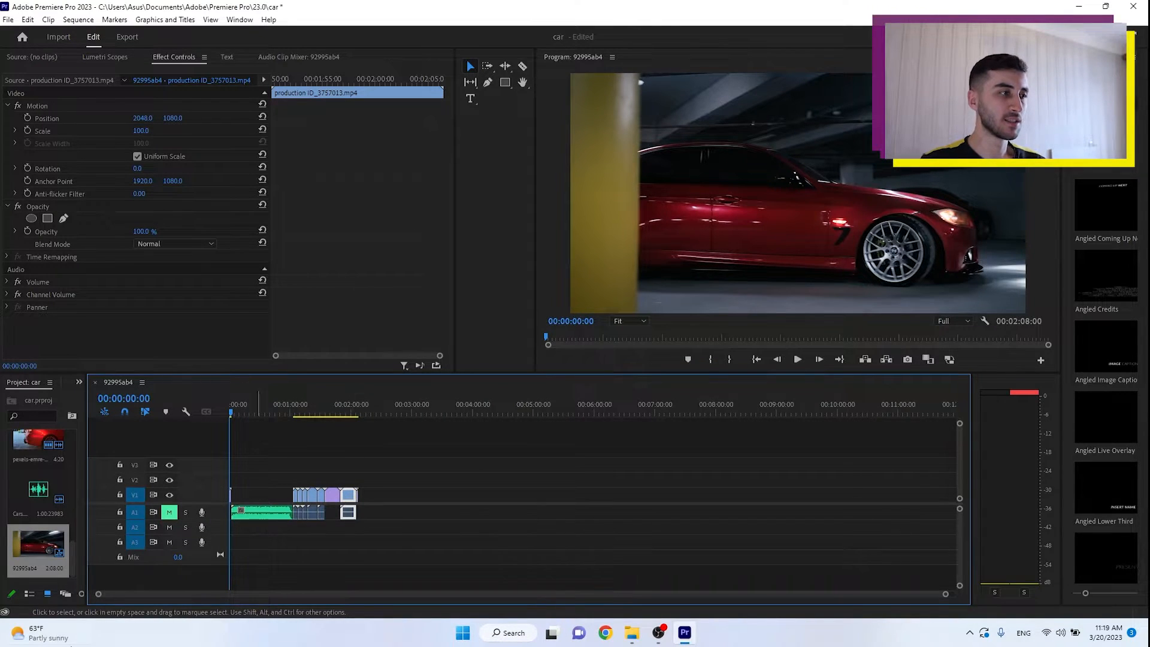
pyautogui.moveTo(382, 464); pyautogui.dragTo(295, 528)
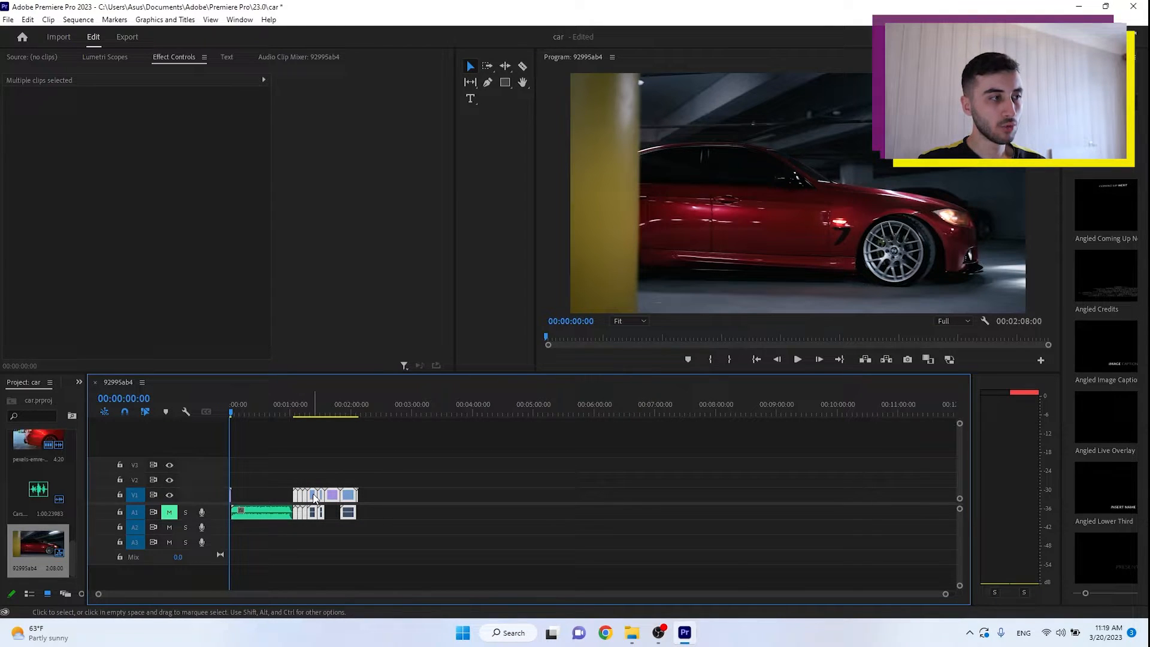
pyautogui.rightClick(320, 496)
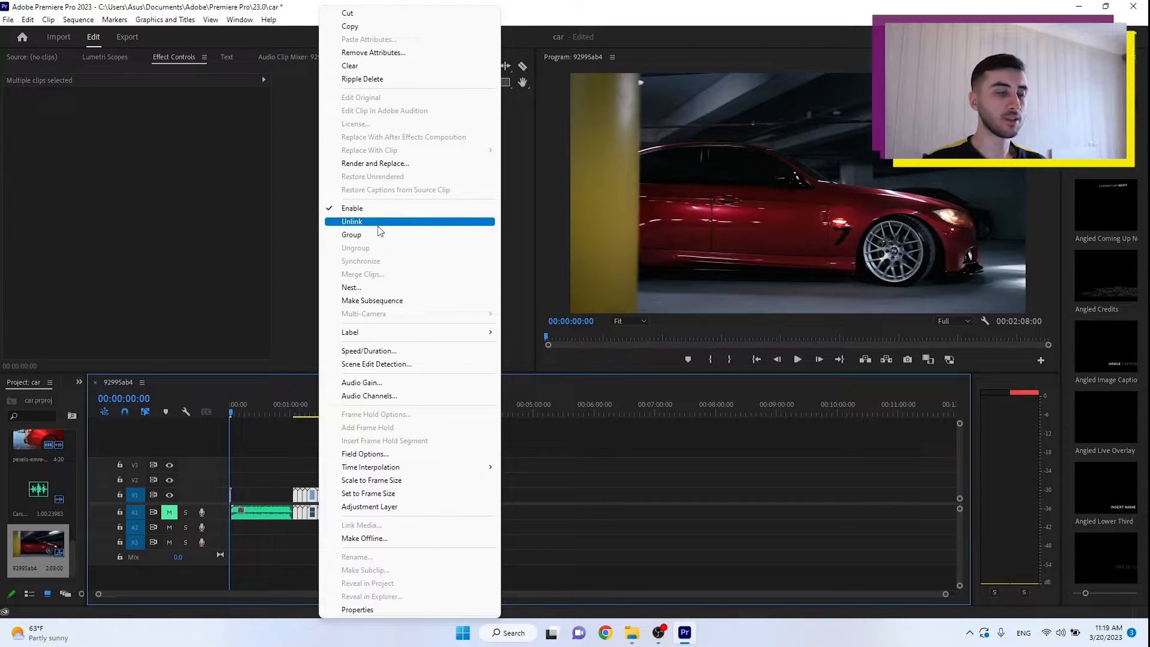
pyautogui.click(378, 222)
# Delete the unlinked clip audio from track A1, keeping the video clips and the Cars music.
pyautogui.click(386, 512)
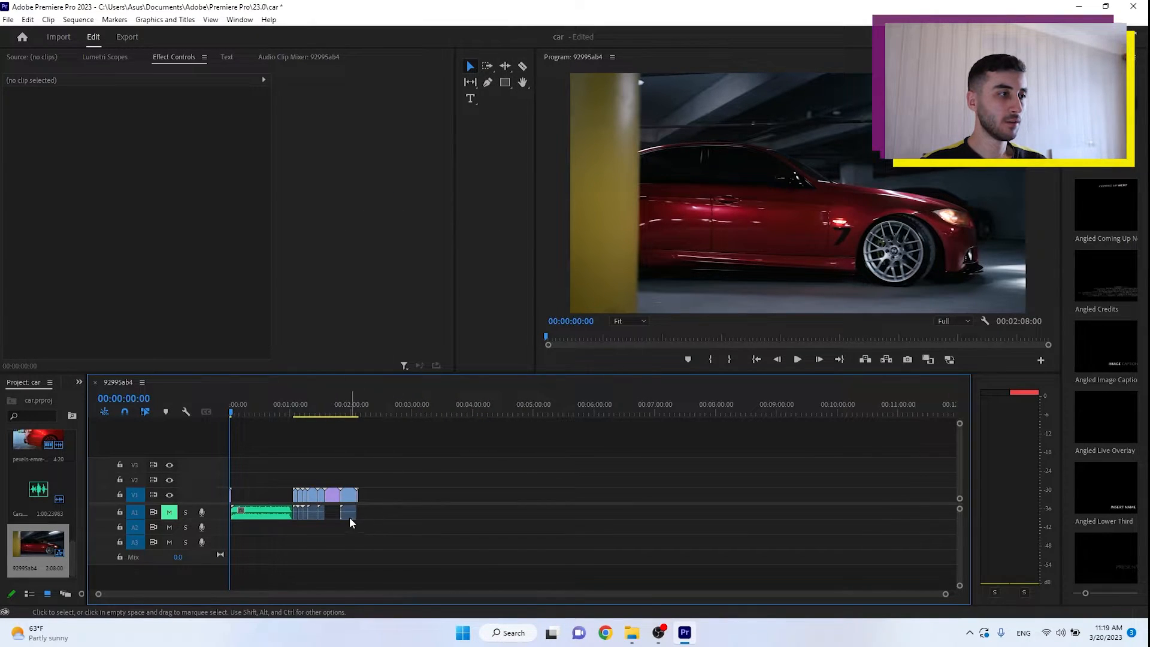
pyautogui.click(349, 498)
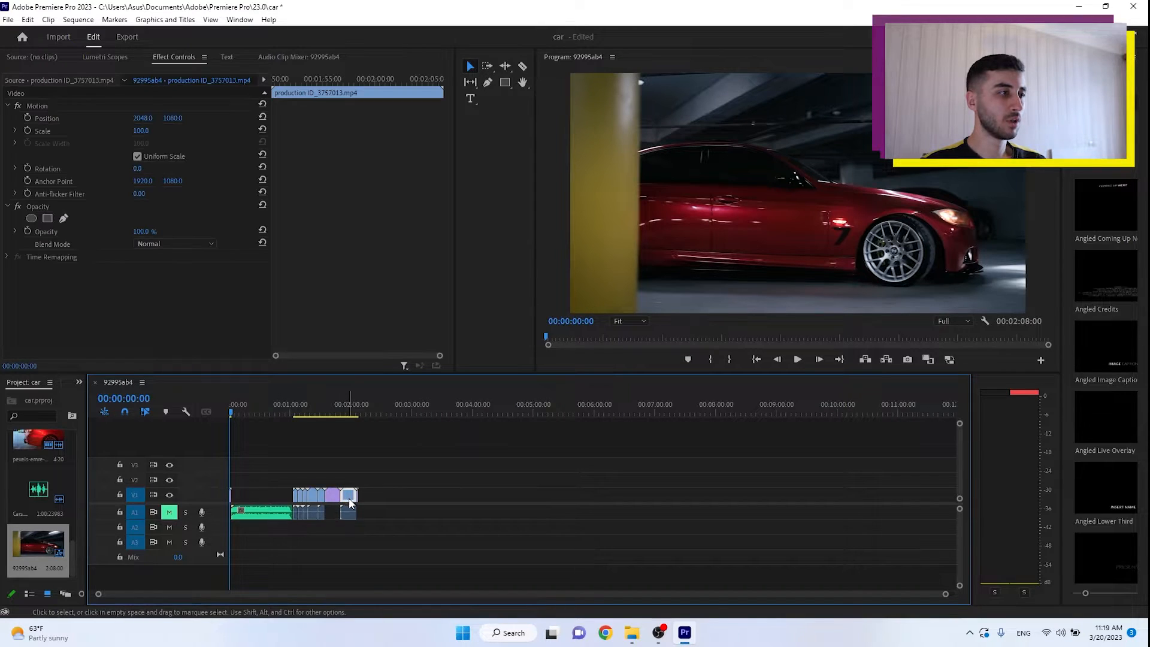
pyautogui.click(350, 513)
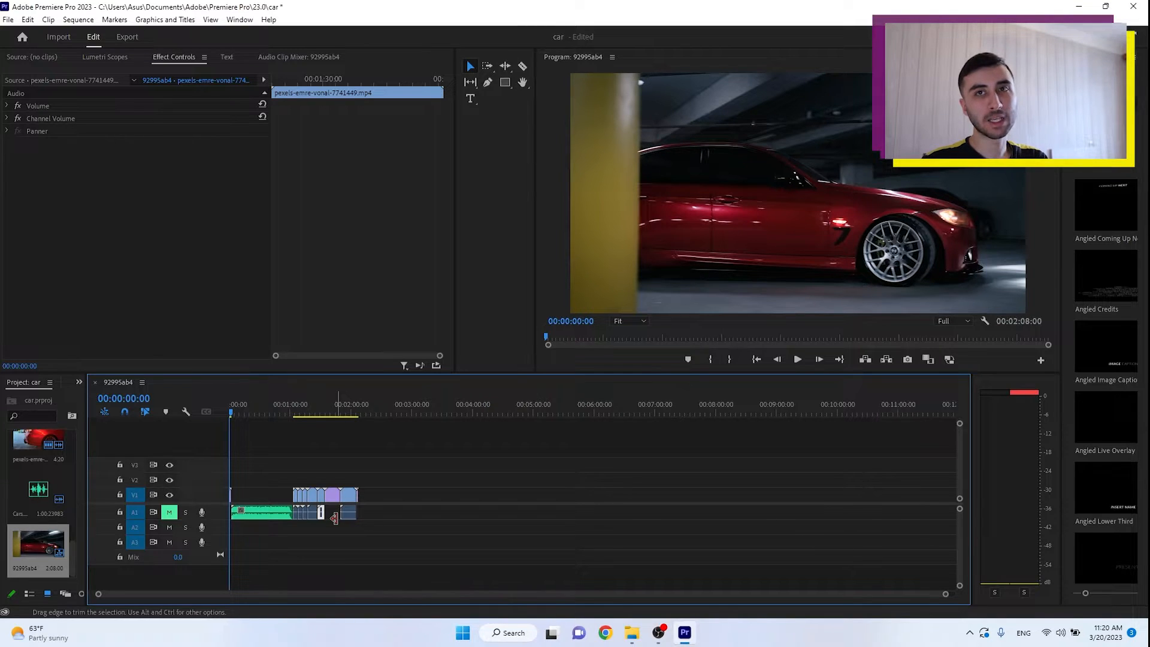
pyautogui.click(408, 512)
pyautogui.moveTo(373, 513); pyautogui.dragTo(297, 517)
pyautogui.press('Delete')
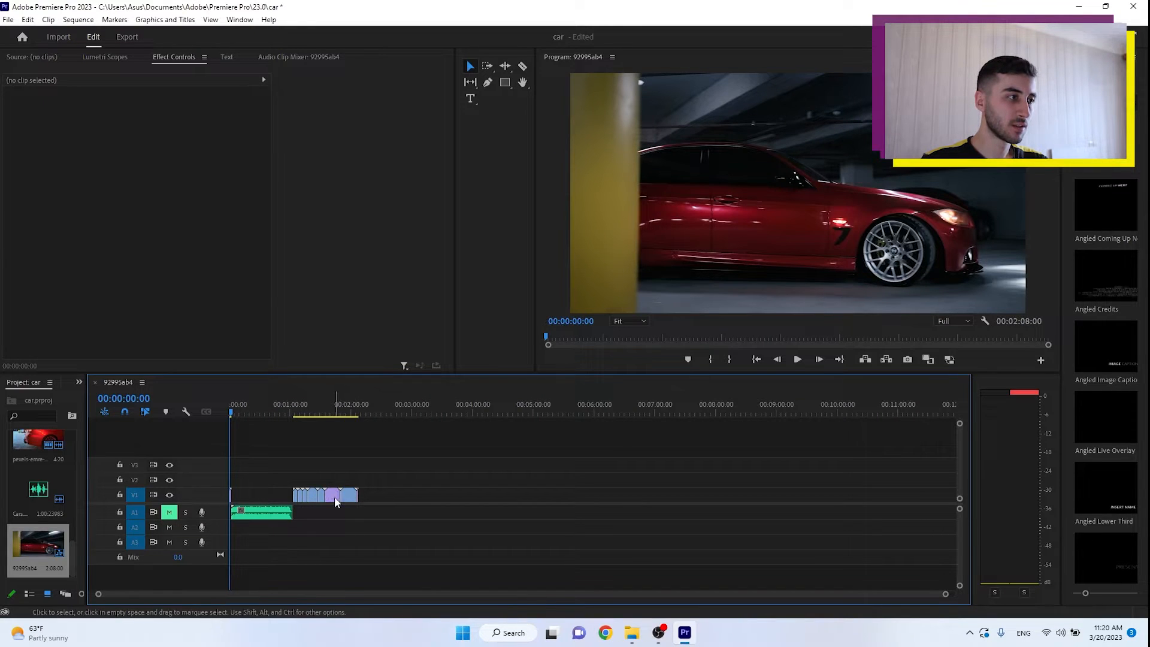
pyautogui.doubleClick(335, 496)
pyautogui.rightClick(334, 500)
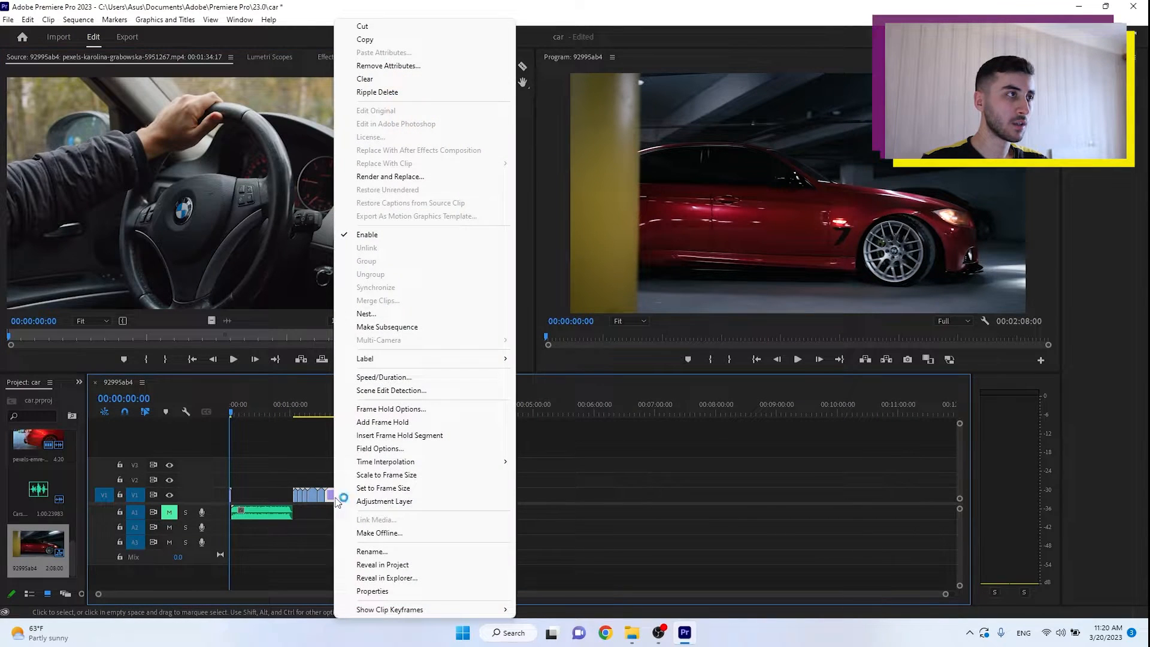
pyautogui.click(452, 27)
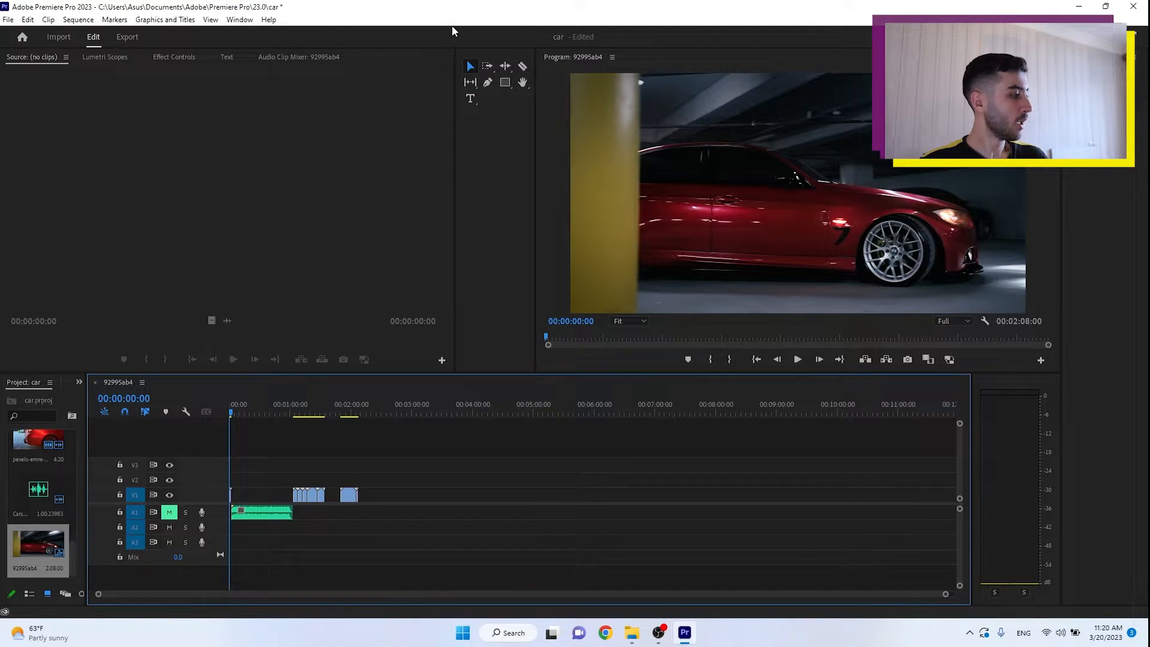
pyautogui.hotkey('ctrl', 'z')
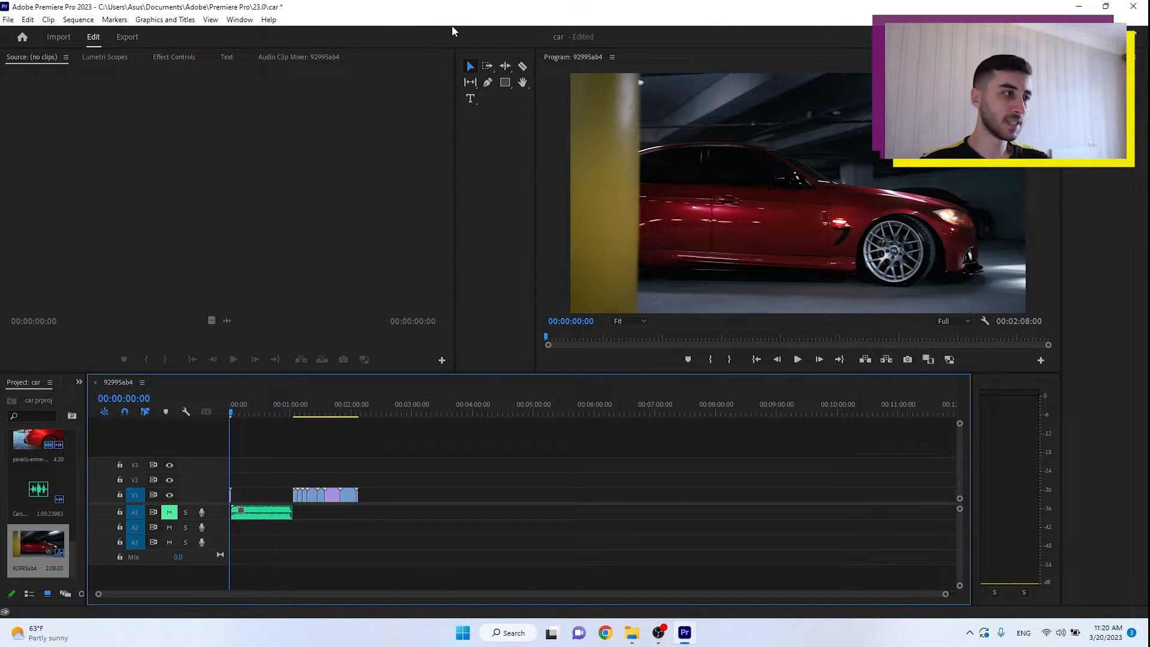
# Move the group of video clips on V1 back to the sequence start, above the Cars music.
pyautogui.moveTo(365, 458); pyautogui.dragTo(271, 497)
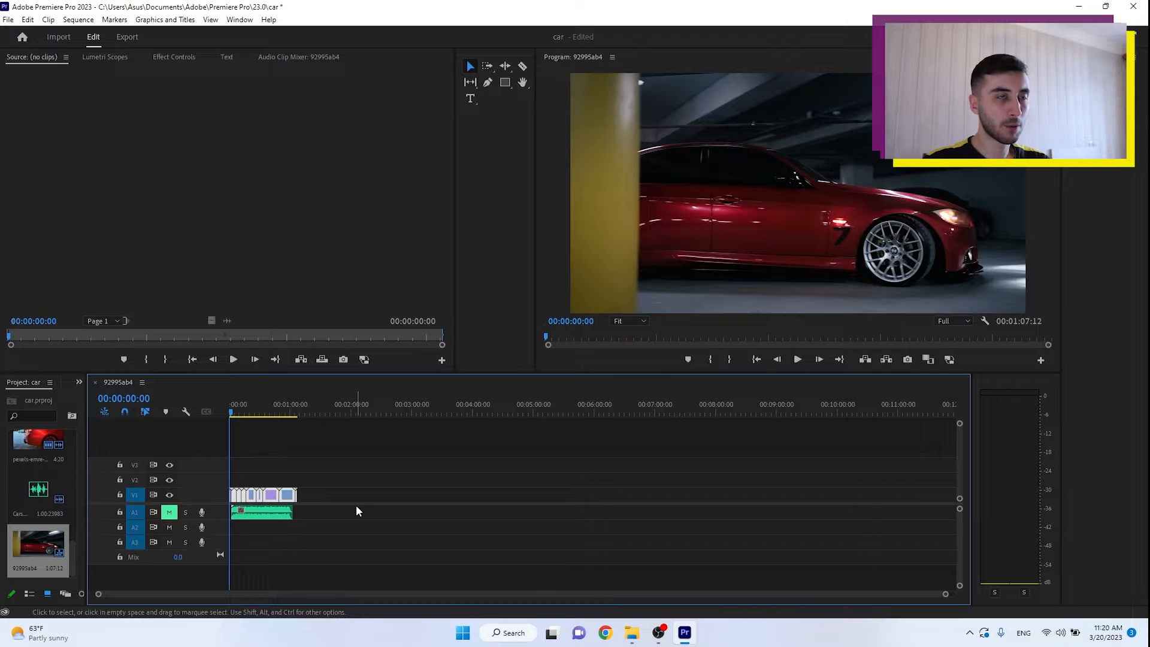
pyautogui.moveTo(230, 409); pyautogui.dragTo(144, 403)
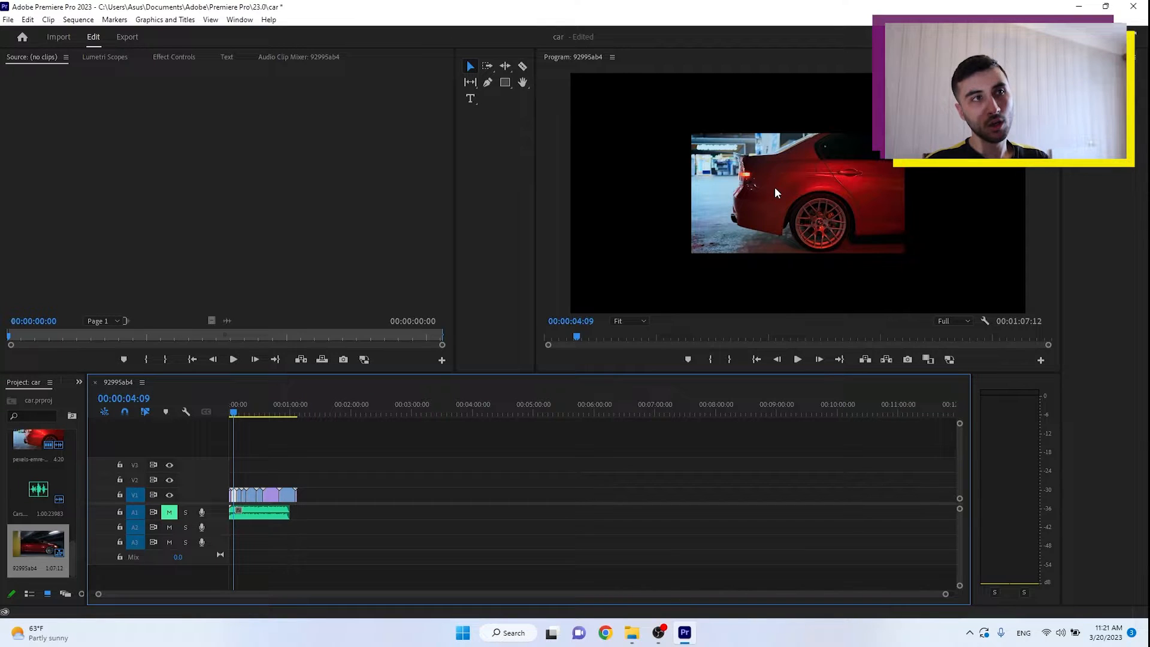
# Scale up the red car's rear-wheel clip at 00:00:04:09 to fill the program frame.
pyautogui.click(805, 168)
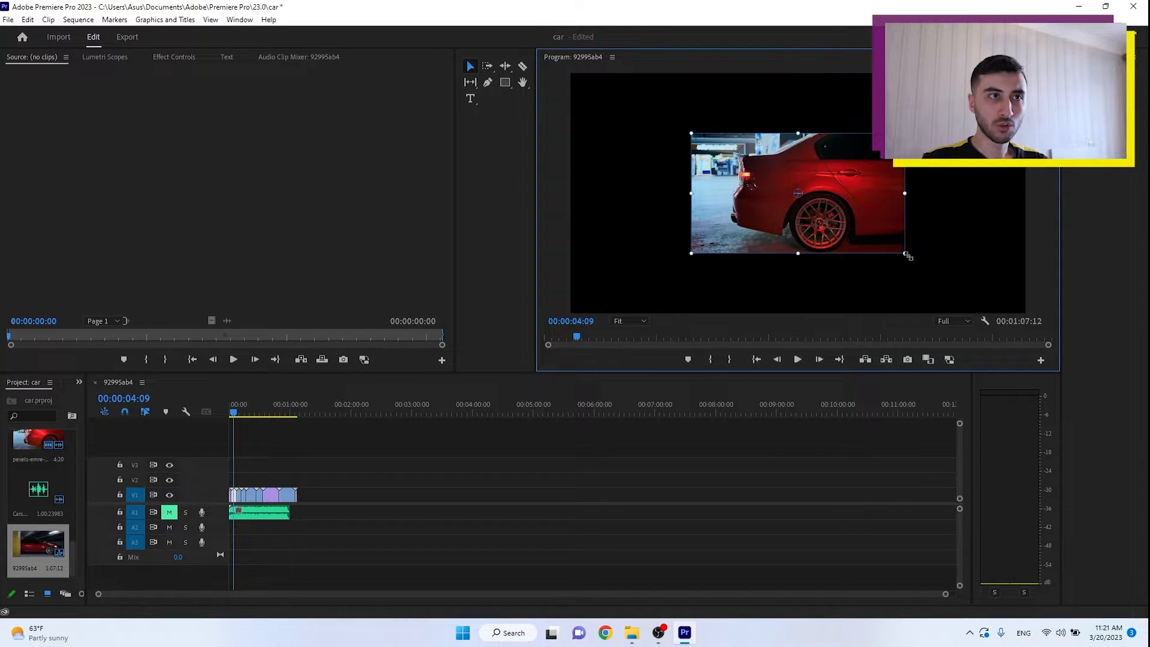
pyautogui.moveTo(905, 253); pyautogui.dragTo(999, 312)
pyautogui.press('space')
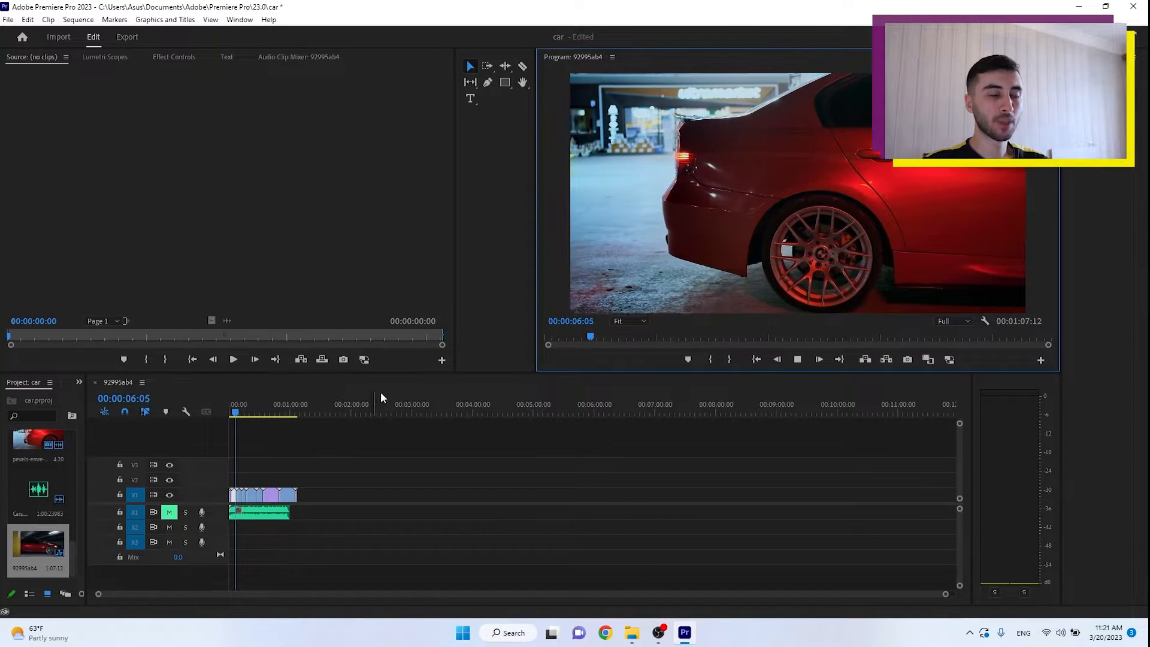
# Delete the duplicate rear-wheel clip around 00:00:09:12 and ripple delete the gap it leaves on V1.
pyautogui.click(487, 391)
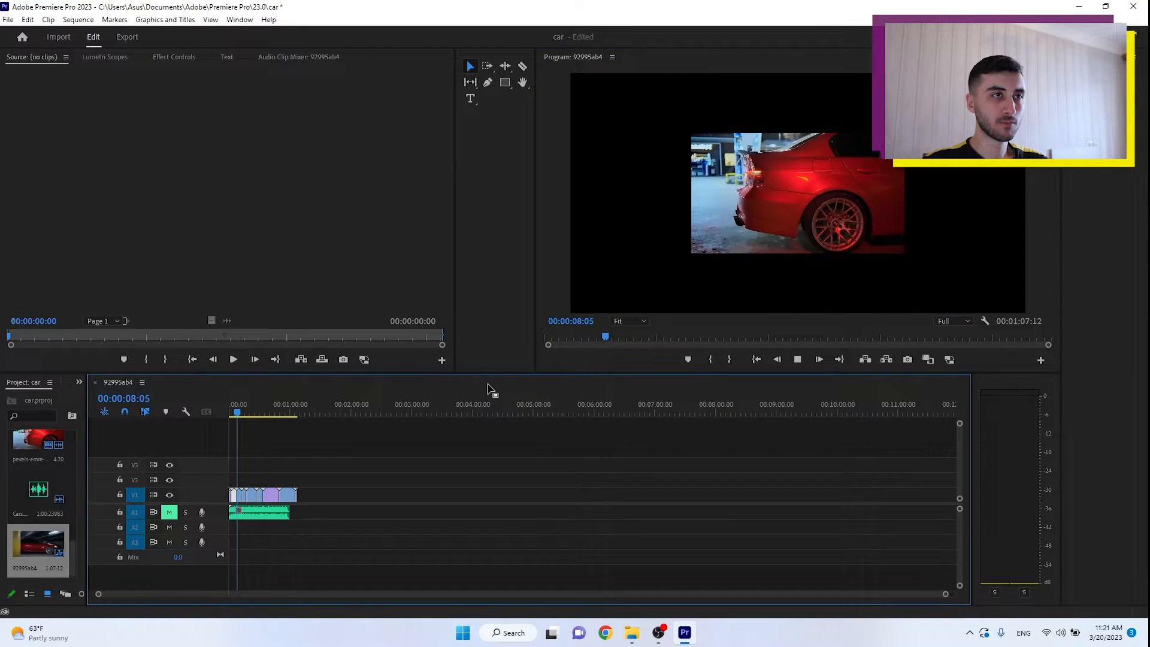
pyautogui.press('space')
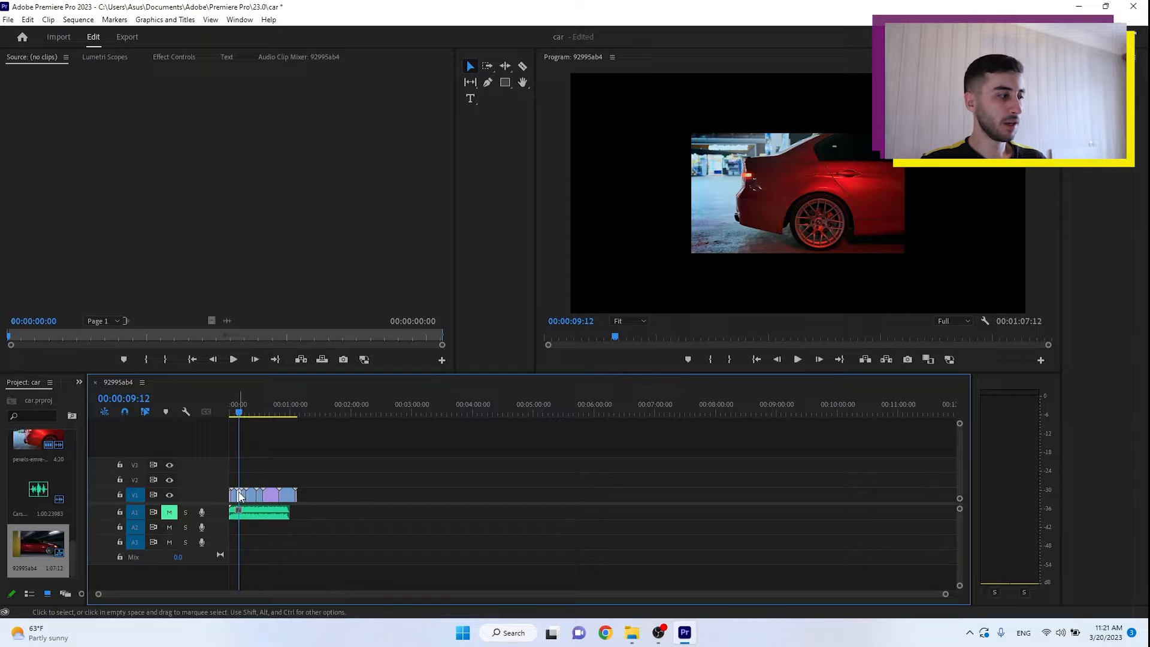
pyautogui.press('Delete')
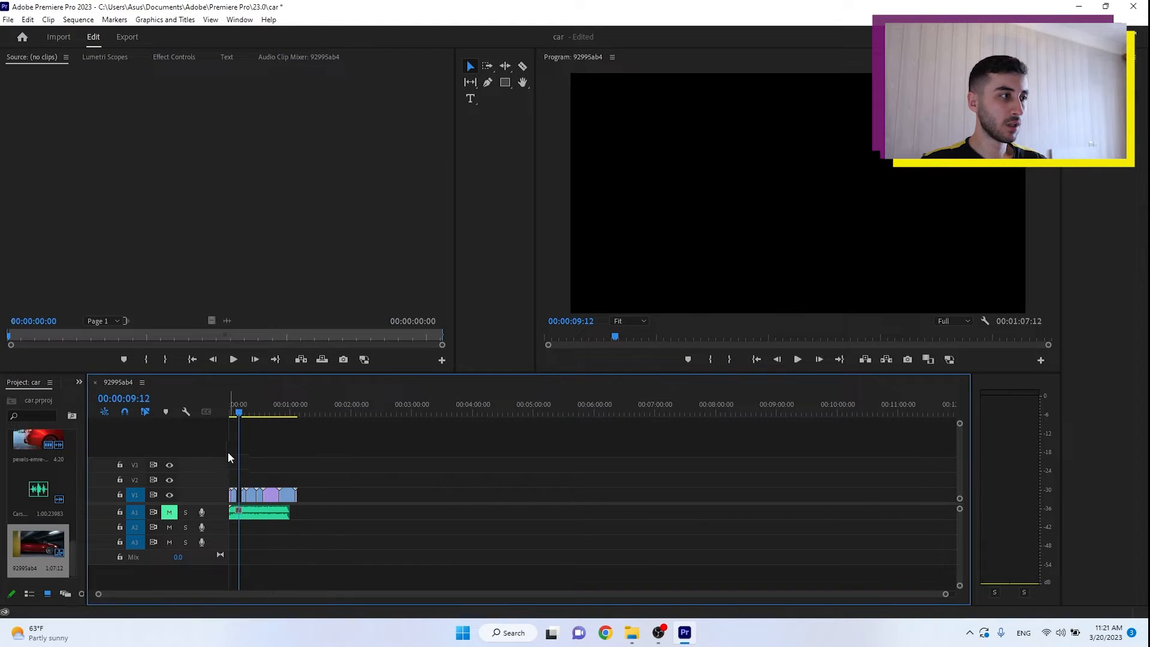
pyautogui.moveTo(241, 451); pyautogui.dragTo(430, 467)
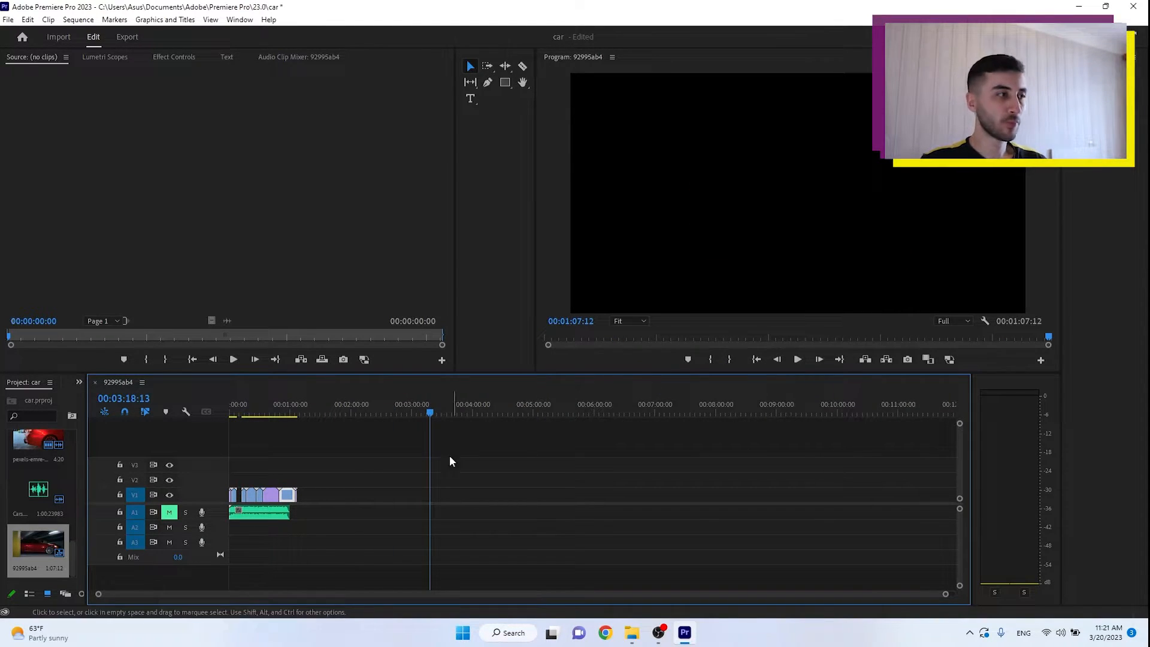
pyautogui.click(234, 410)
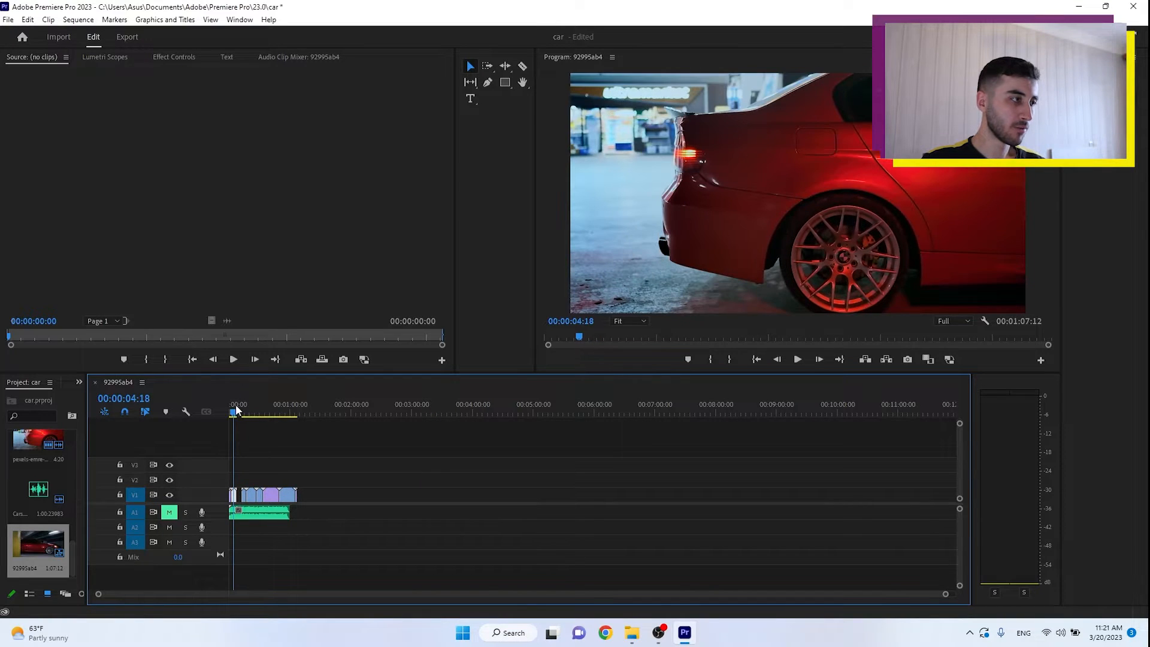
pyautogui.moveTo(234, 413)
pyautogui.mouseDown()
pyautogui.moveTo(249, 408)
pyautogui.moveTo(239, 409)
pyautogui.mouseUp()
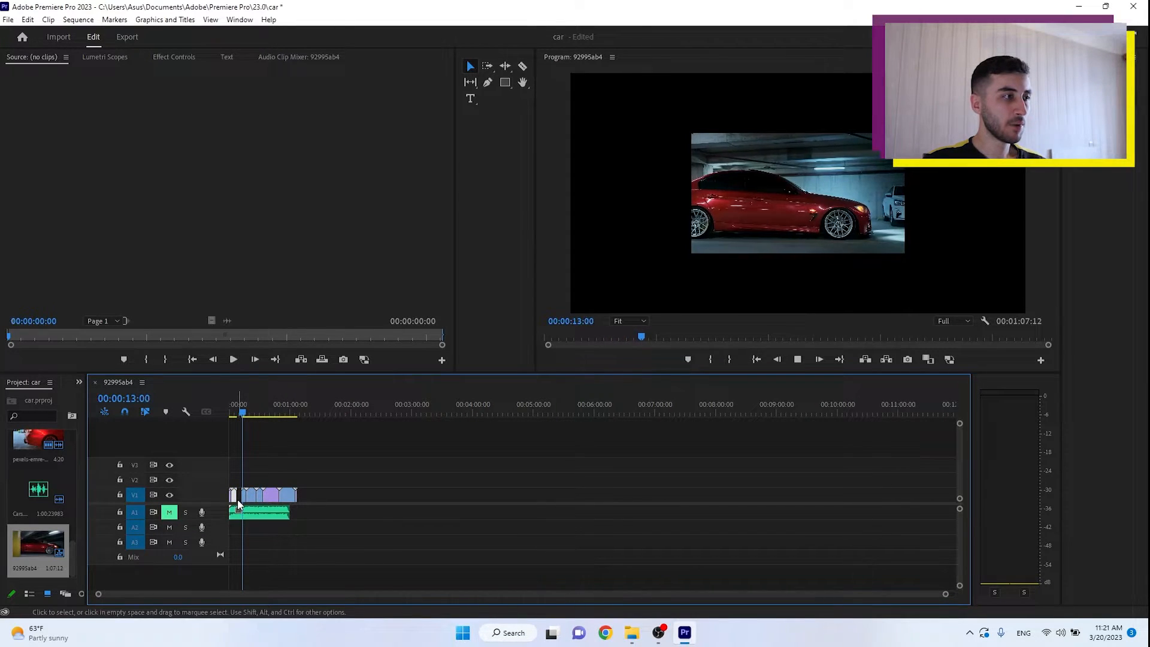
pyautogui.press('space')
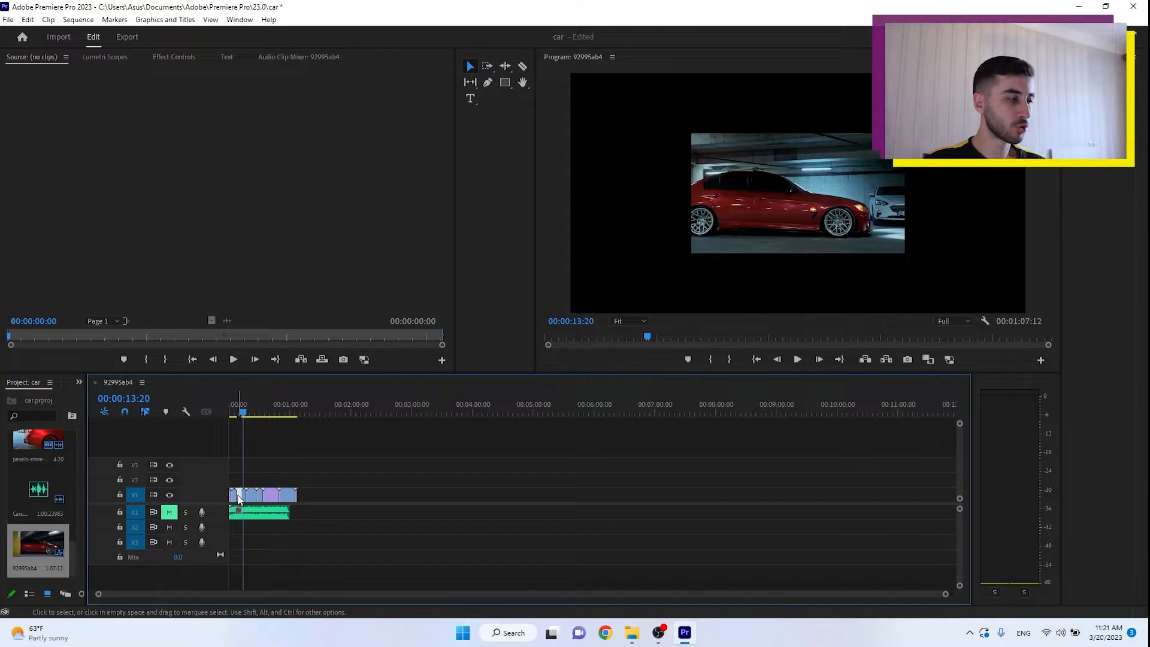
pyautogui.click(238, 495)
pyautogui.hotkey('shift', 'Delete')
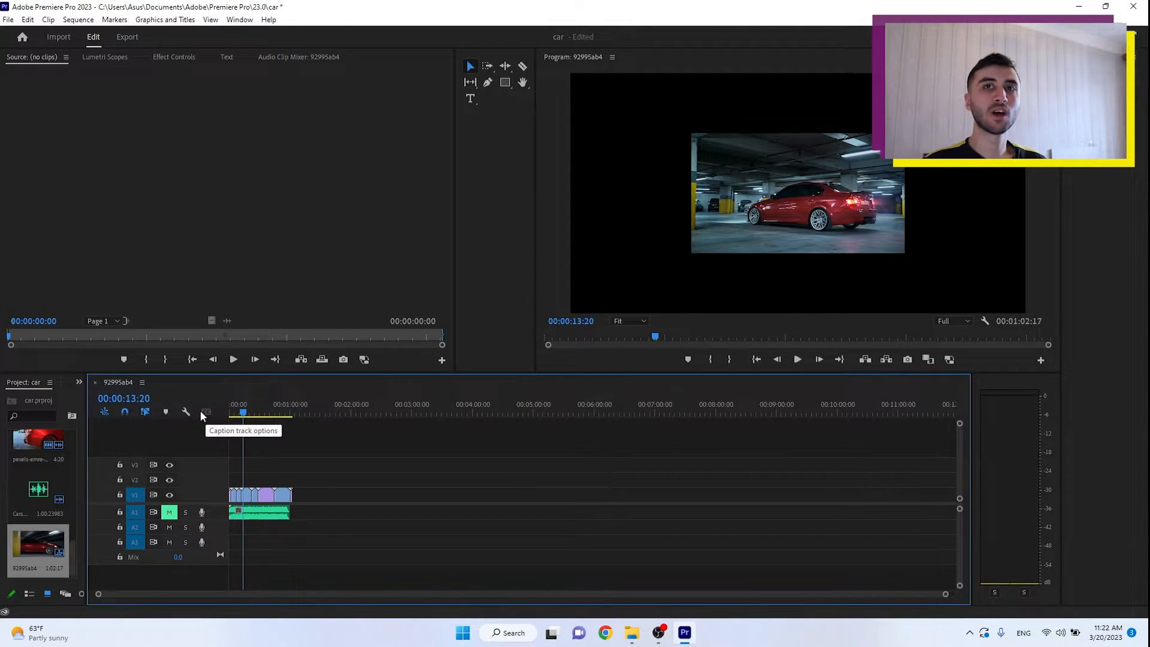
# Scale up the next two undersized garage clips on V1, up to the one at 00:00:17:03, to fill the frame.
pyautogui.click(238, 405)
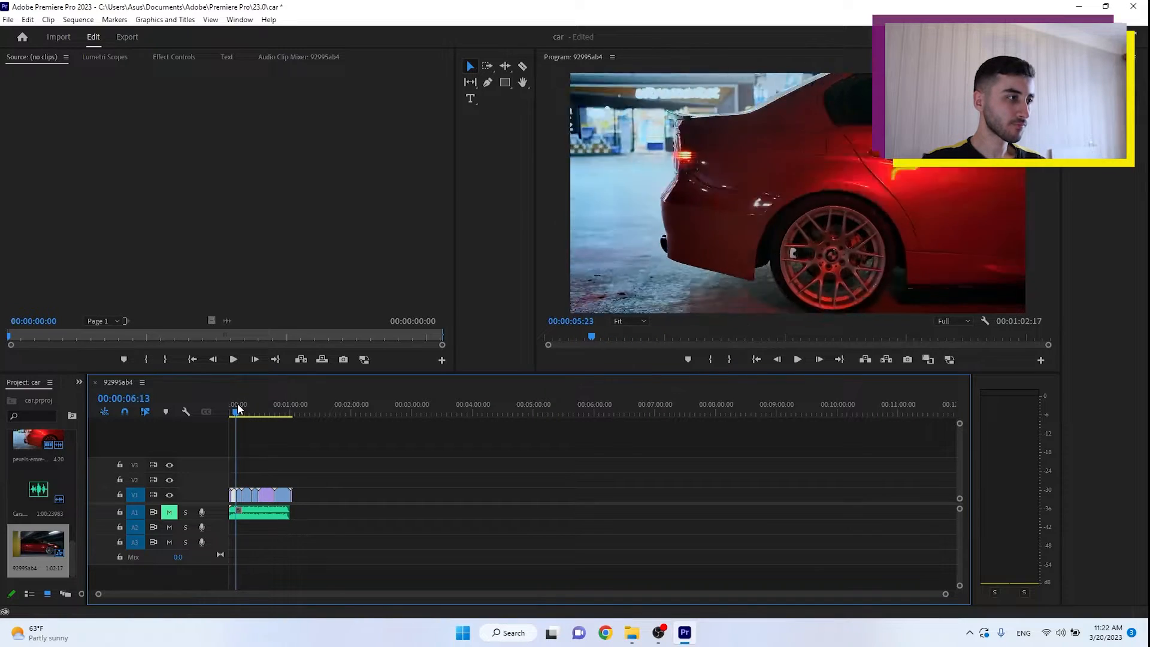
pyautogui.click(238, 410)
pyautogui.doubleClick(839, 234)
pyautogui.moveTo(906, 253); pyautogui.dragTo(1035, 318)
pyautogui.press('space')
pyautogui.click(247, 410)
pyautogui.click(906, 248)
pyautogui.moveTo(905, 252); pyautogui.dragTo(1021, 325)
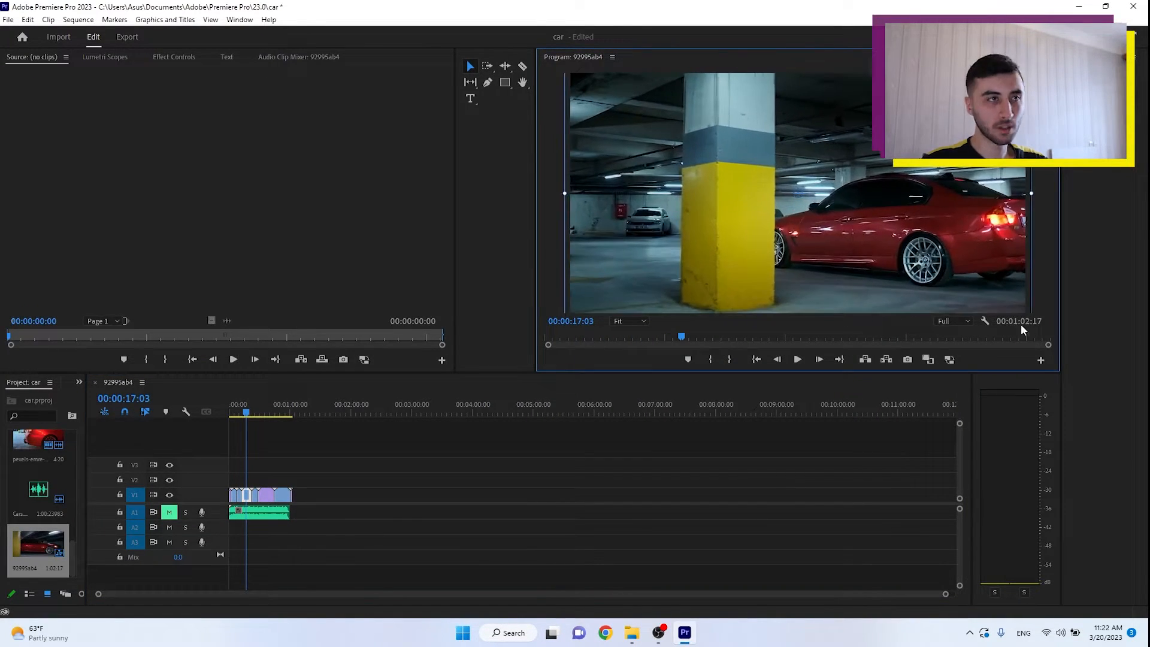
pyautogui.press('space')
# Scale up the remaining undersized clips through the end of V1 to fill the frame, and return the playhead to the start.
pyautogui.click(251, 410)
pyautogui.doubleClick(758, 209)
pyautogui.moveTo(905, 252); pyautogui.dragTo(1026, 316)
pyautogui.press('space')
pyautogui.click(264, 410)
pyautogui.click(283, 410)
pyautogui.doubleClick(838, 228)
pyautogui.moveTo(906, 252); pyautogui.dragTo(1025, 317)
pyautogui.click(290, 411)
pyautogui.doubleClick(839, 228)
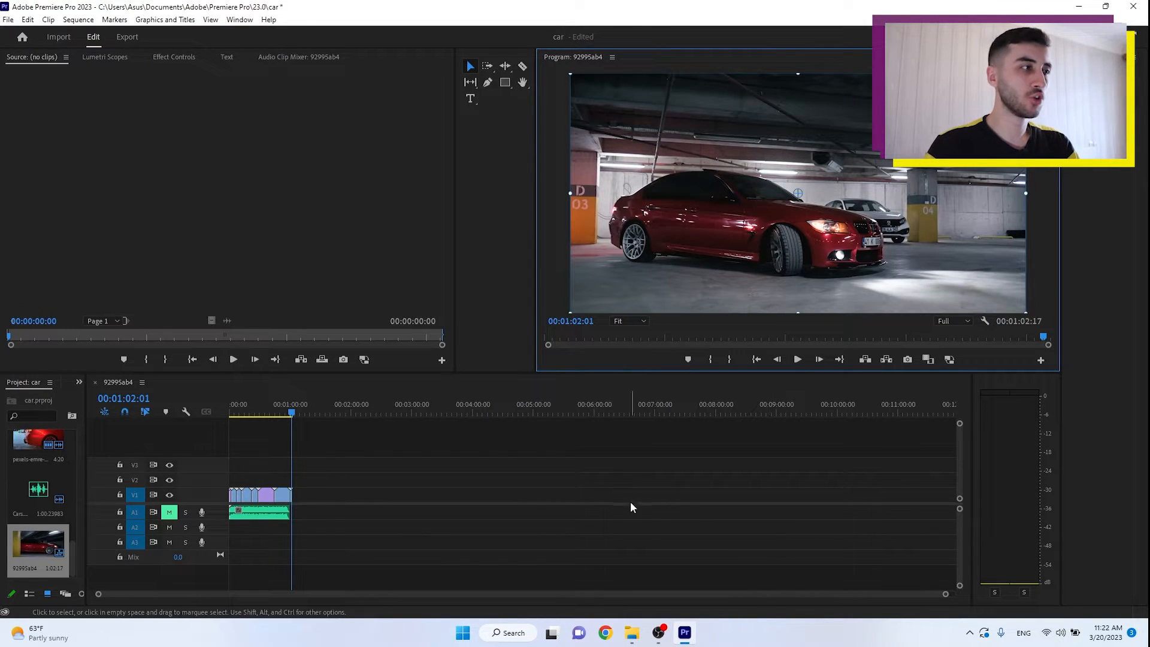
pyautogui.moveTo(291, 412); pyautogui.dragTo(183, 412)
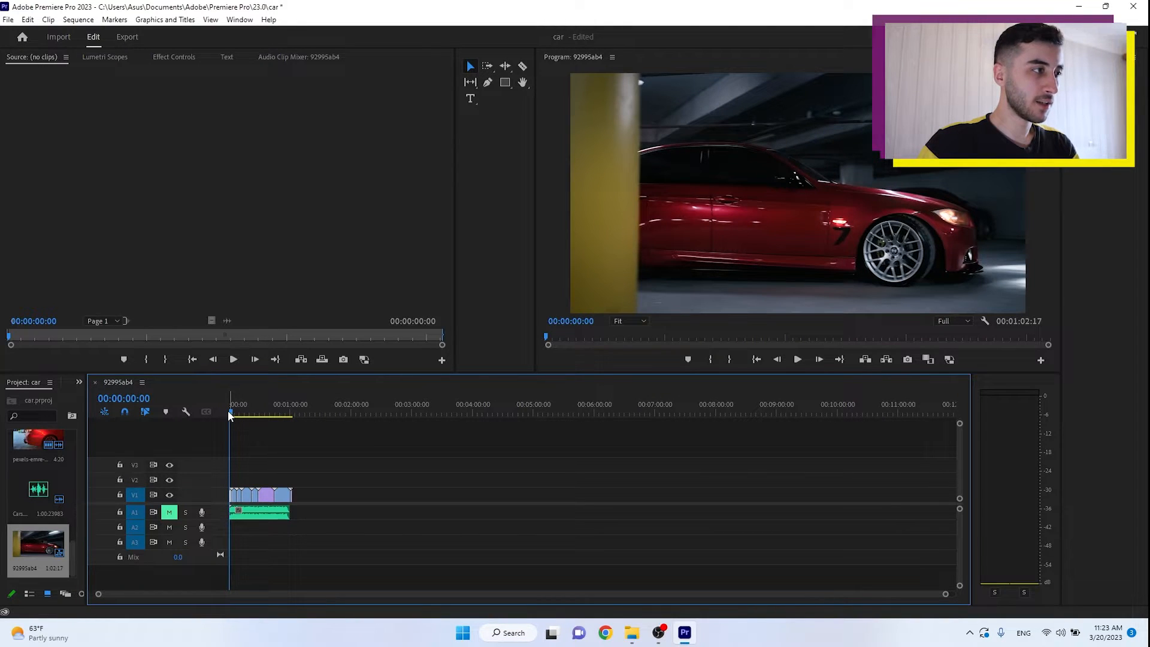
# Move the garage clip at 00:00:28:09 off V1, preview the sequence, and park the clip on V2 past the end of the edit.
pyautogui.moveTo(231, 412); pyautogui.dragTo(258, 452)
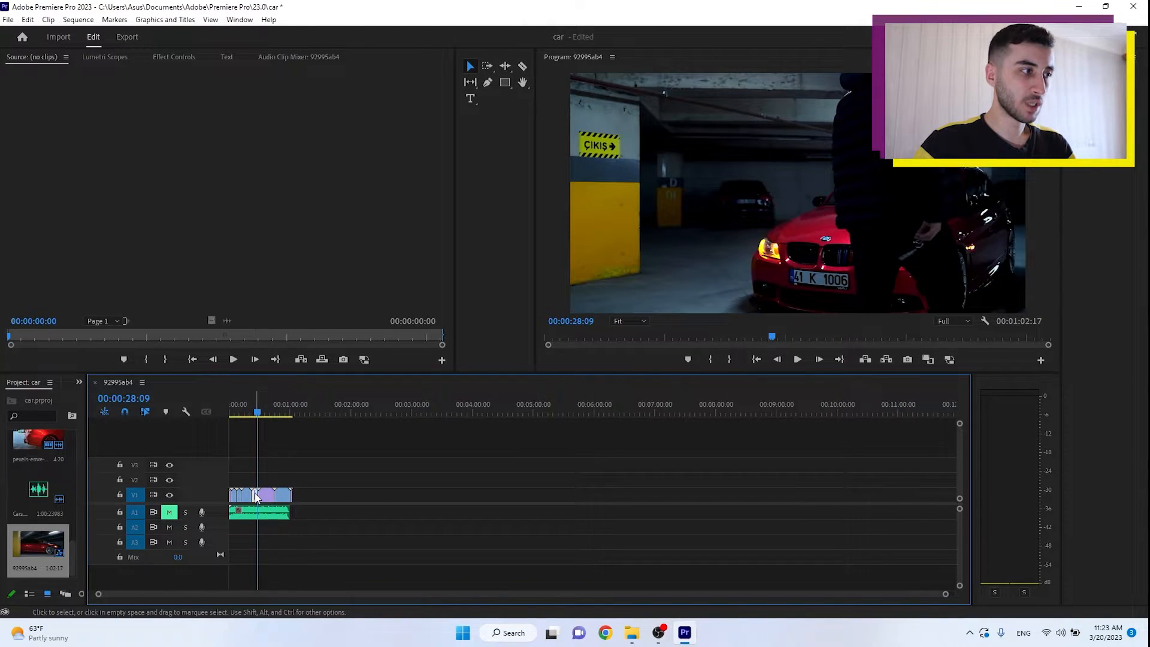
pyautogui.moveTo(256, 496); pyautogui.dragTo(231, 480)
pyautogui.click(228, 405)
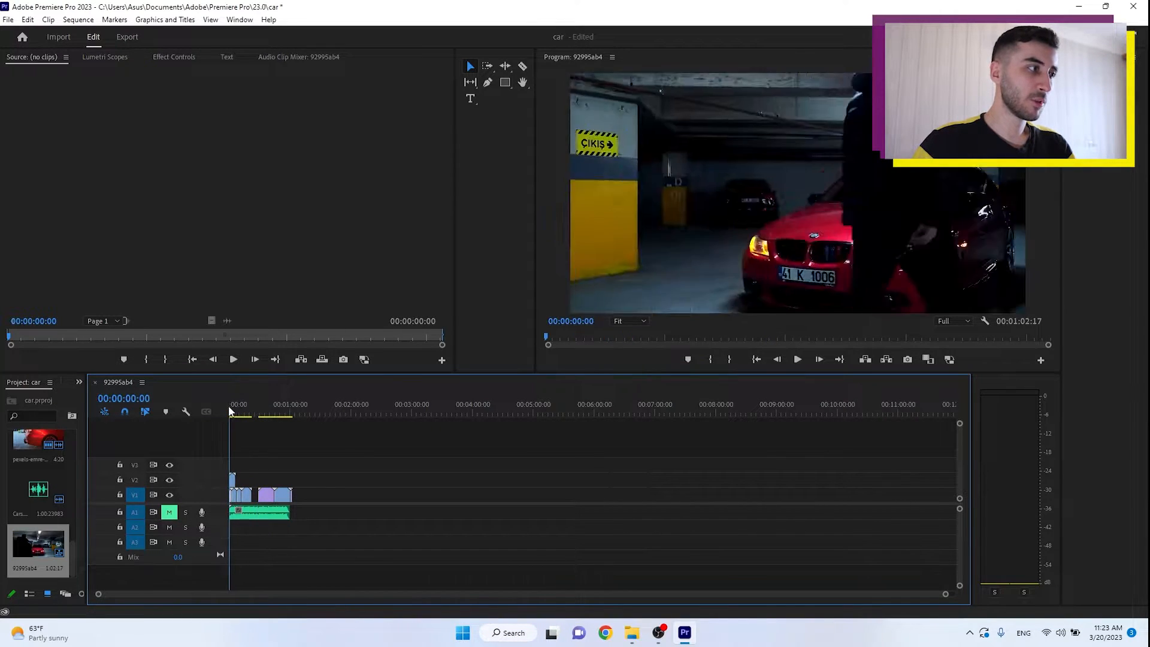
pyautogui.press('space')
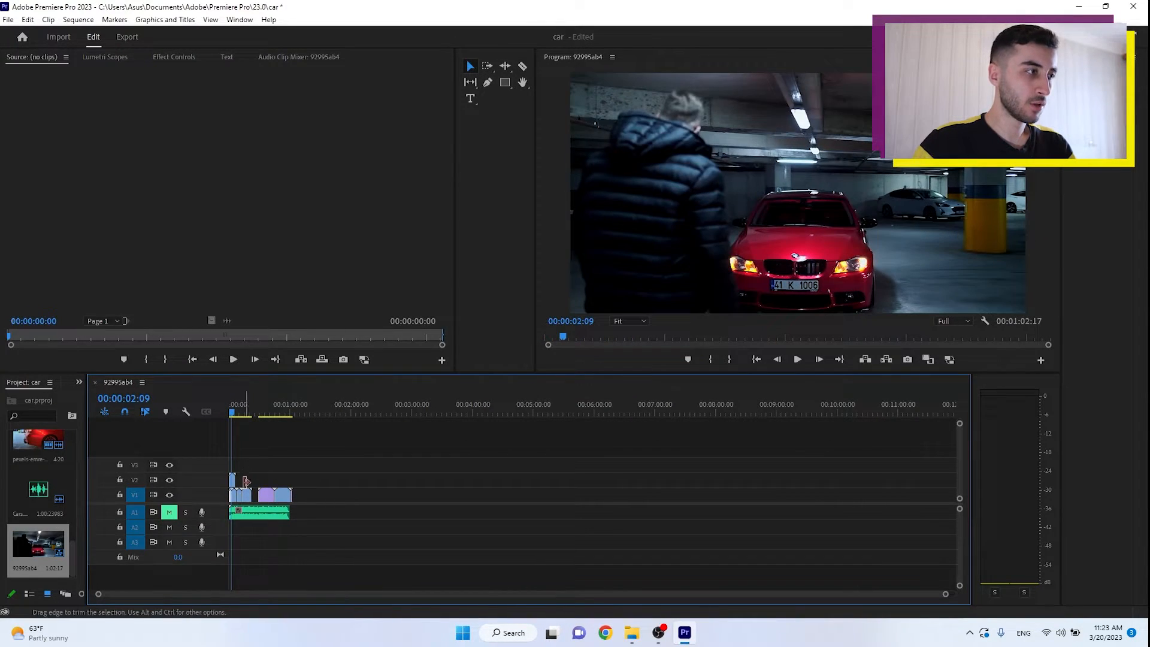
pyautogui.moveTo(232, 484); pyautogui.dragTo(344, 481)
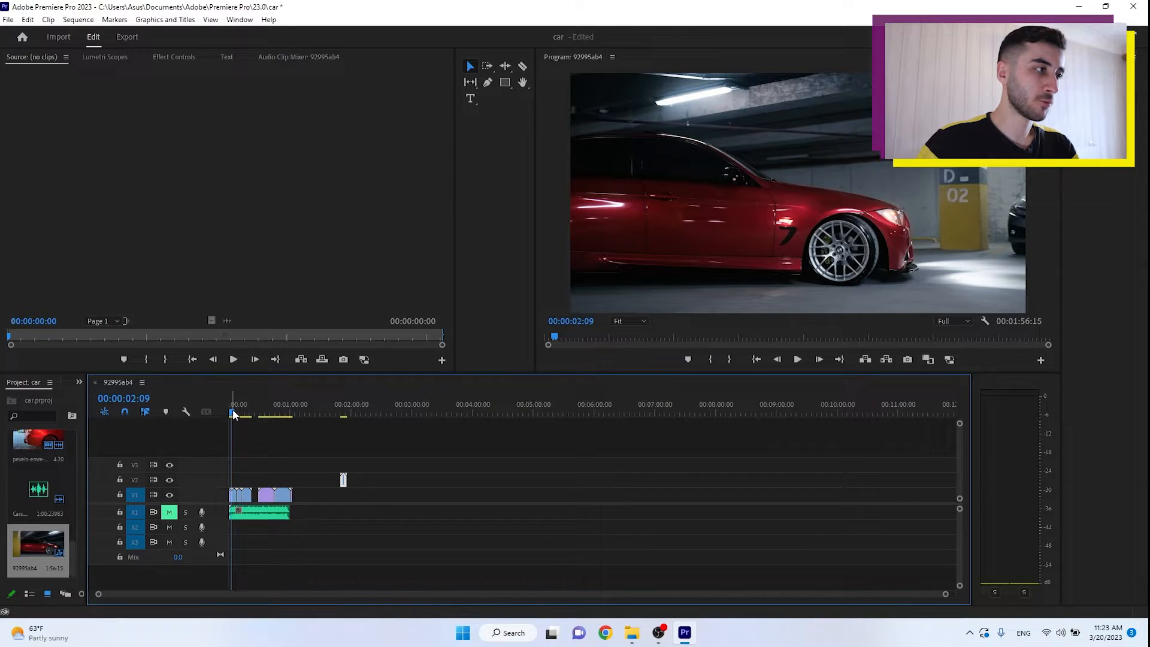
# Delete the steering-wheel clip at 00:00:31:23 from V1 and ripple delete the gap around it.
pyautogui.moveTo(233, 412); pyautogui.dragTo(263, 411)
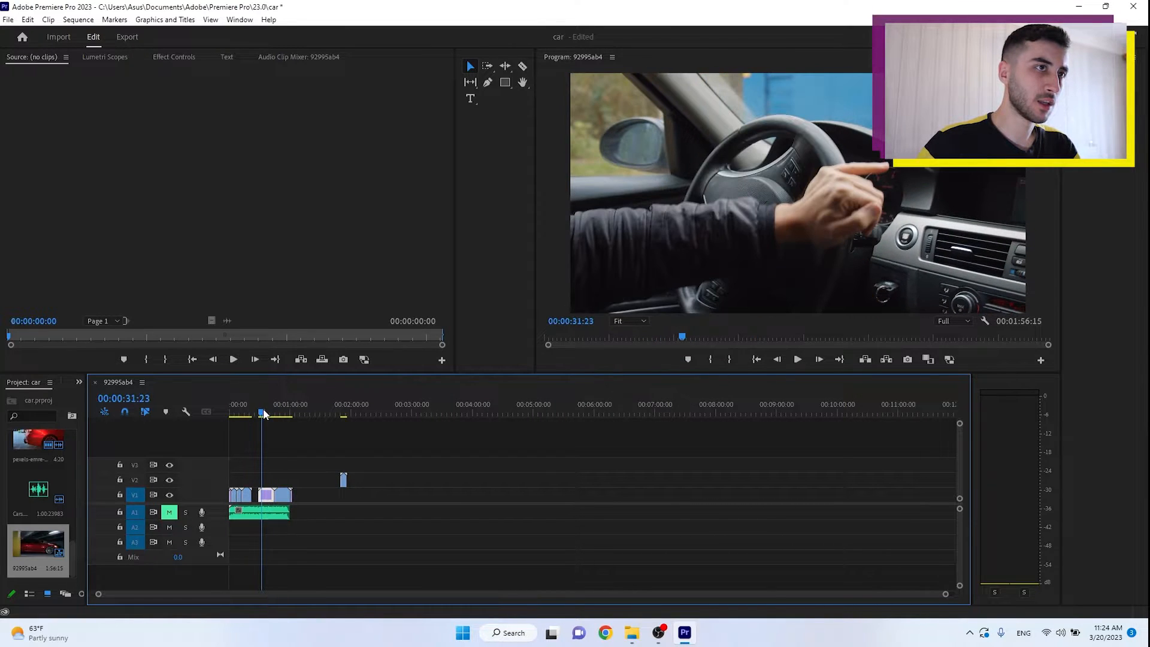
pyautogui.click(262, 494)
pyautogui.press('Delete')
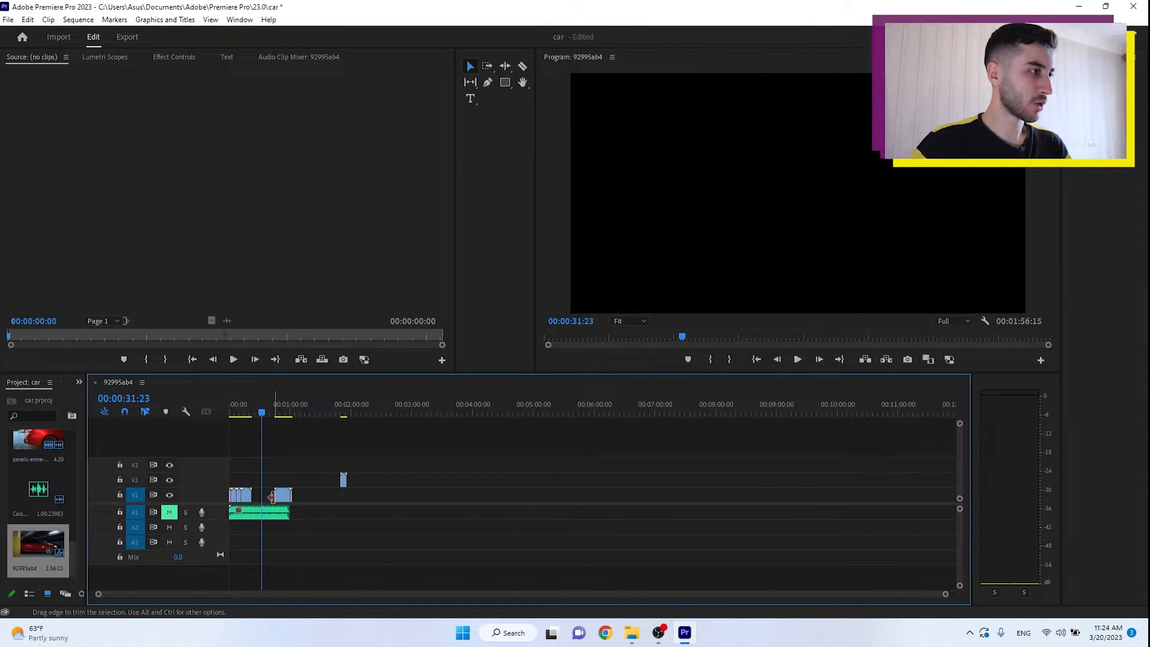
pyautogui.click(266, 496)
pyautogui.press('Delete')
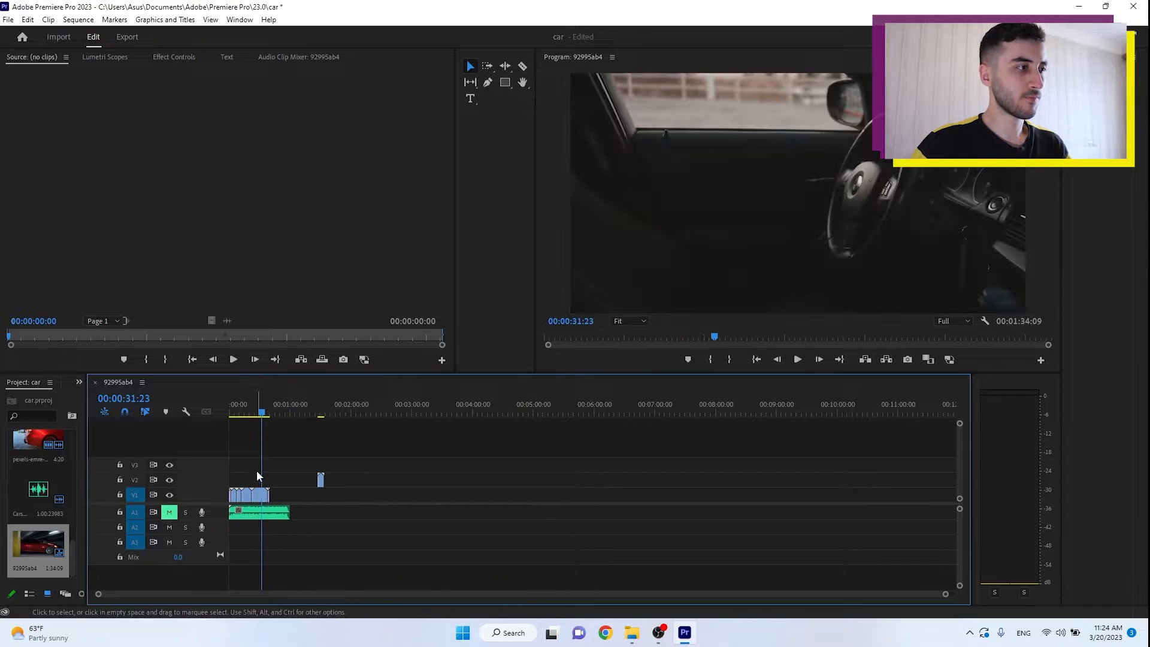
# Bring the parked garage clip back from V2 onto V1 so the clips run without gaps.
pyautogui.moveTo(267, 488); pyautogui.dragTo(235, 500)
pyautogui.moveTo(307, 471); pyautogui.dragTo(269, 496)
pyautogui.click(235, 404)
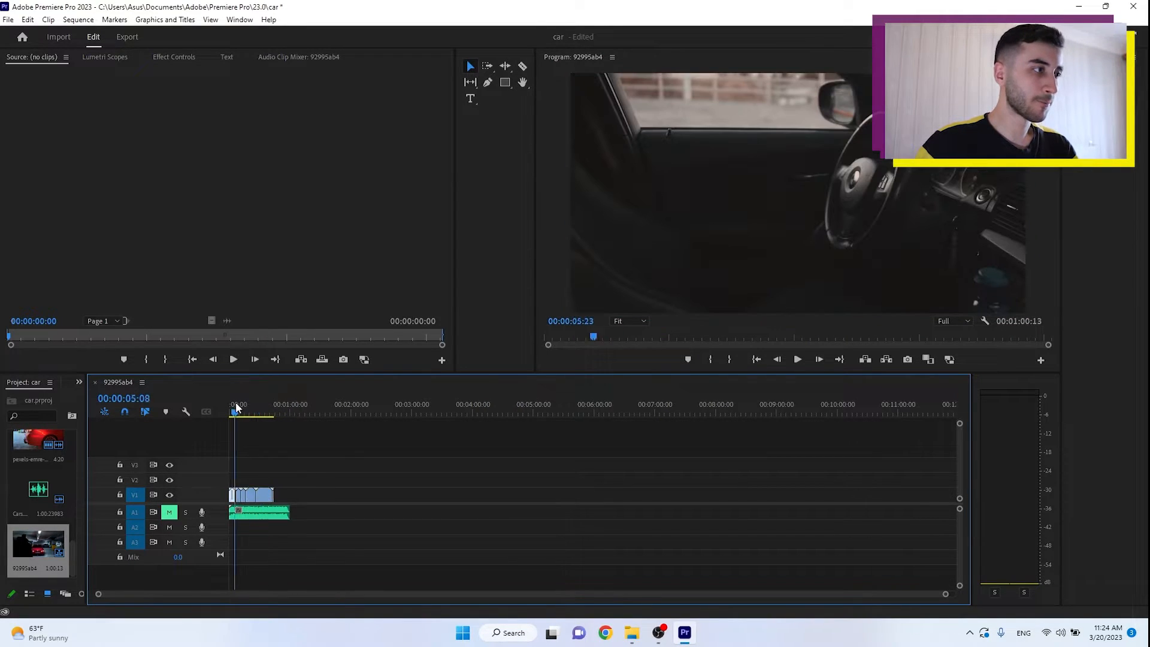
# Move the dark car-interior clip at 00:00:37:06 earlier on V1, close the gap, and check the order up to 00:00:26:15.
pyautogui.moveTo(237, 404); pyautogui.dragTo(267, 426)
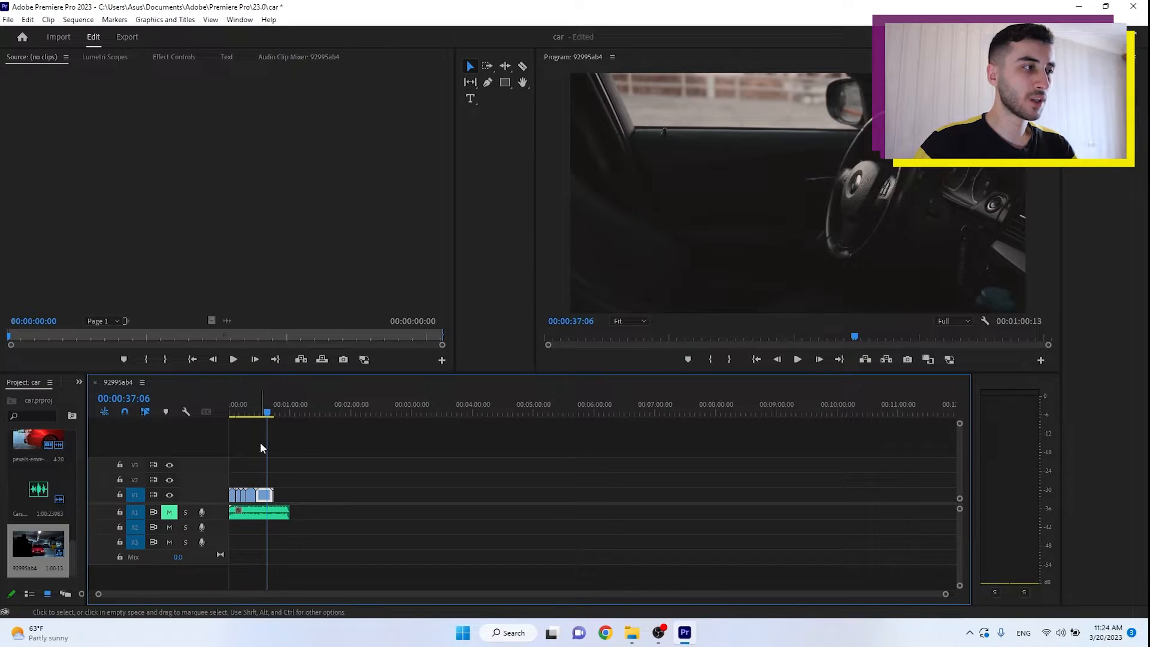
pyautogui.moveTo(267, 497)
pyautogui.mouseDown()
pyautogui.moveTo(268, 473)
pyautogui.moveTo(236, 469)
pyautogui.moveTo(281, 502)
pyautogui.moveTo(257, 501)
pyautogui.moveTo(252, 466)
pyautogui.moveTo(260, 497)
pyautogui.moveTo(274, 499)
pyautogui.mouseUp()
pyautogui.click(257, 497)
pyautogui.press('Delete')
pyautogui.click(232, 413)
pyautogui.moveTo(236, 418); pyautogui.dragTo(255, 495)
pyautogui.rightClick(254, 498)
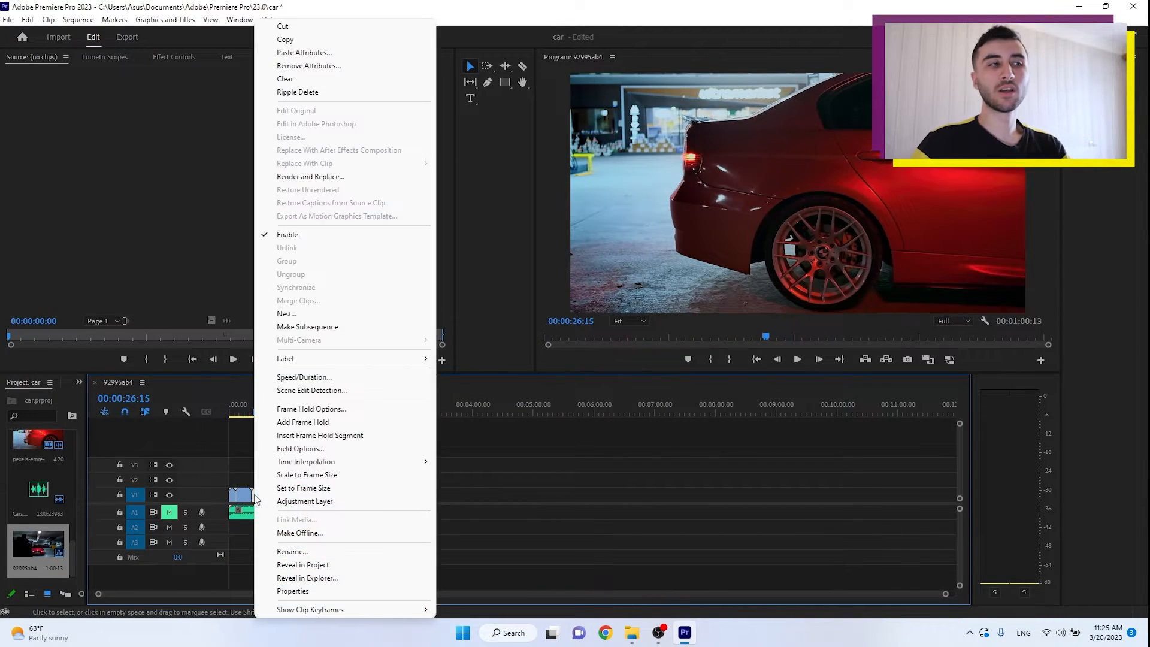
pyautogui.click(461, 432)
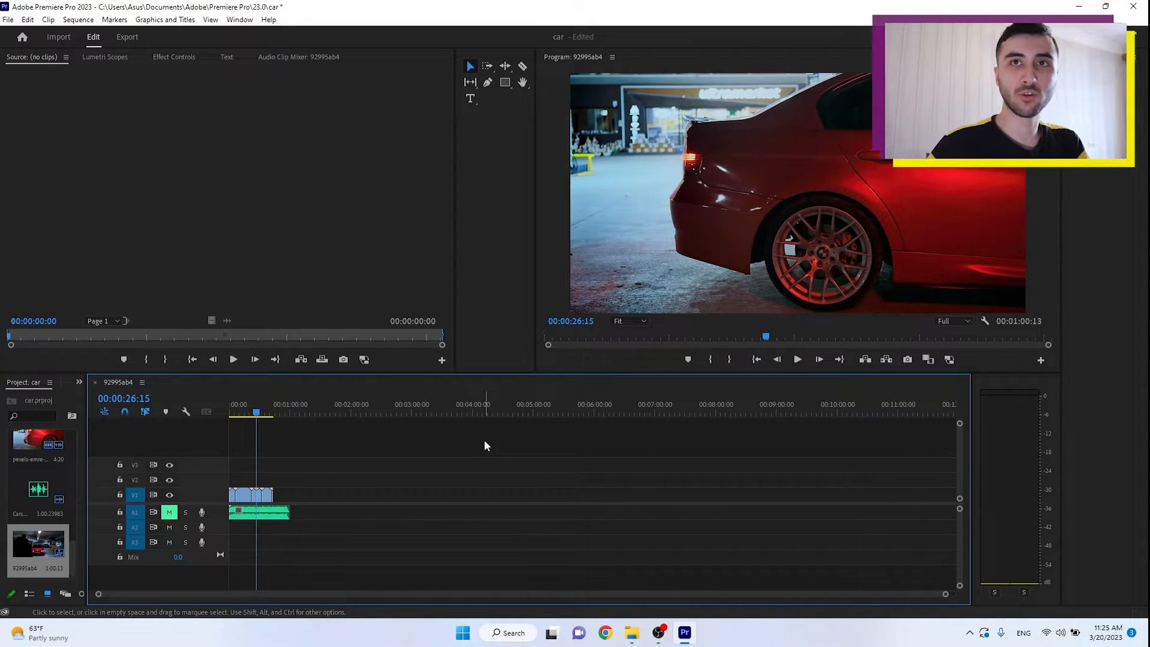
# Move the red car's rear-wheel clip to the start of V1, ahead of the garage clip.
pyautogui.moveTo(254, 495)
pyautogui.mouseDown()
pyautogui.moveTo(250, 449)
pyautogui.moveTo(270, 496)
pyautogui.mouseUp()
pyautogui.click(250, 412)
pyautogui.moveTo(259, 495)
pyautogui.mouseDown()
pyautogui.moveTo(285, 496)
pyautogui.moveTo(258, 496)
pyautogui.mouseUp()
pyautogui.doubleClick(233, 495)
pyautogui.click(251, 453)
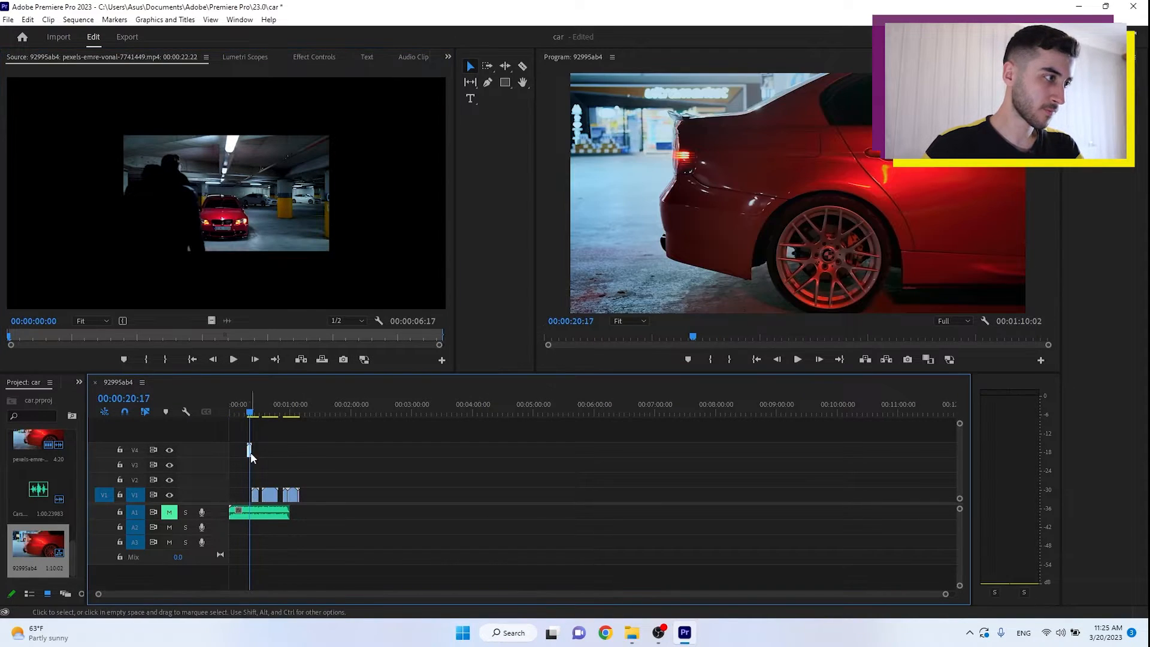
pyautogui.moveTo(251, 453); pyautogui.dragTo(231, 495)
pyautogui.moveTo(244, 480)
pyautogui.mouseDown()
pyautogui.moveTo(295, 498)
pyautogui.moveTo(252, 497)
pyautogui.mouseUp()
# Ripple delete the gaps left between the V1 clips, scrub through the new order, and return the playhead to the start.
pyautogui.click(243, 497)
pyautogui.press('Delete')
pyautogui.click(259, 498)
pyautogui.press('Delete')
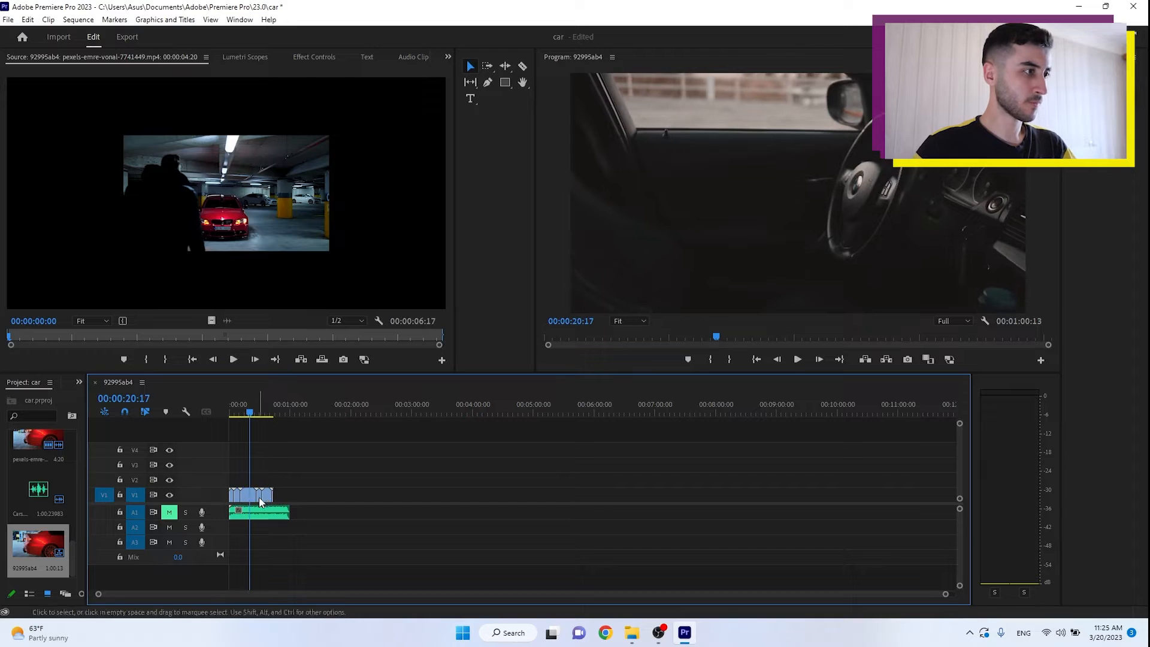
pyautogui.moveTo(250, 413); pyautogui.dragTo(228, 413)
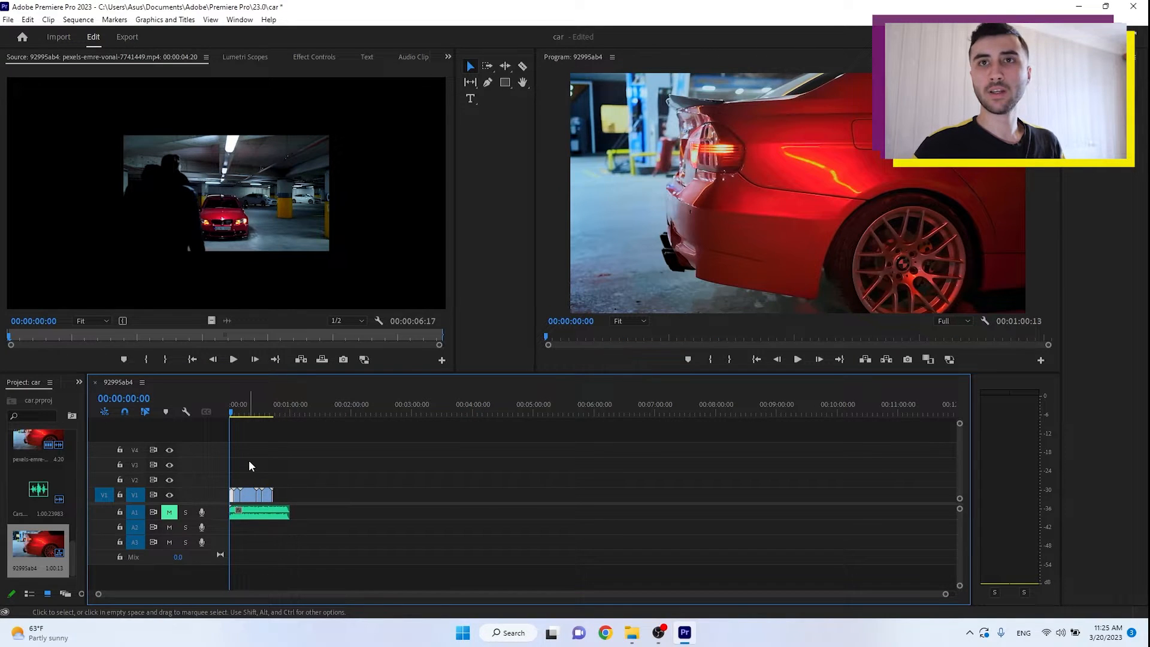
pyautogui.moveTo(230, 414); pyautogui.dragTo(254, 422)
pyautogui.moveTo(268, 426); pyautogui.dragTo(228, 412)
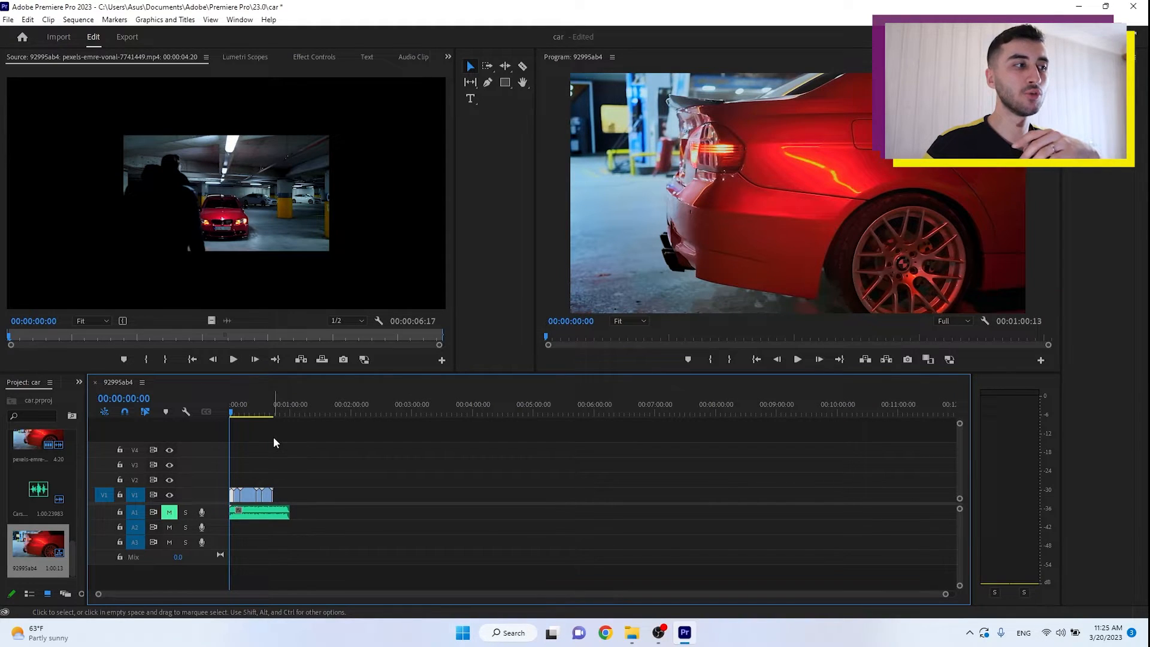
# Select all V1 clips together with the A1 music, and place the playhead at the end of the first clip, 00:00:04:18.
pyautogui.moveTo(302, 467); pyautogui.dragTo(255, 550)
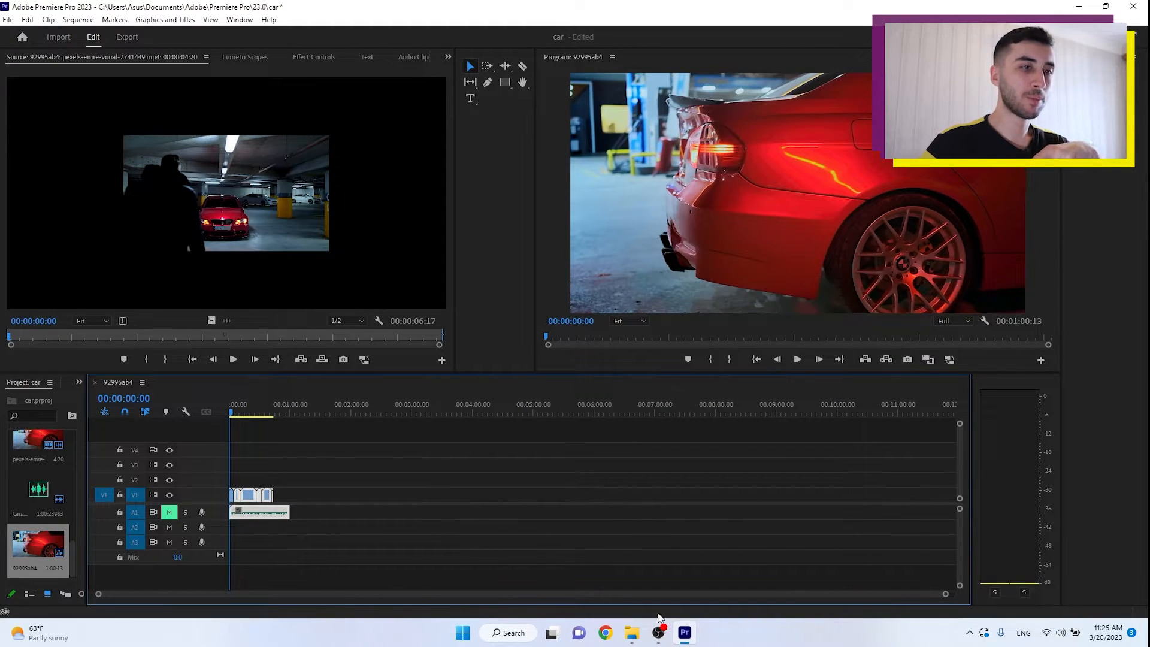
pyautogui.moveTo(242, 441); pyautogui.dragTo(661, 589)
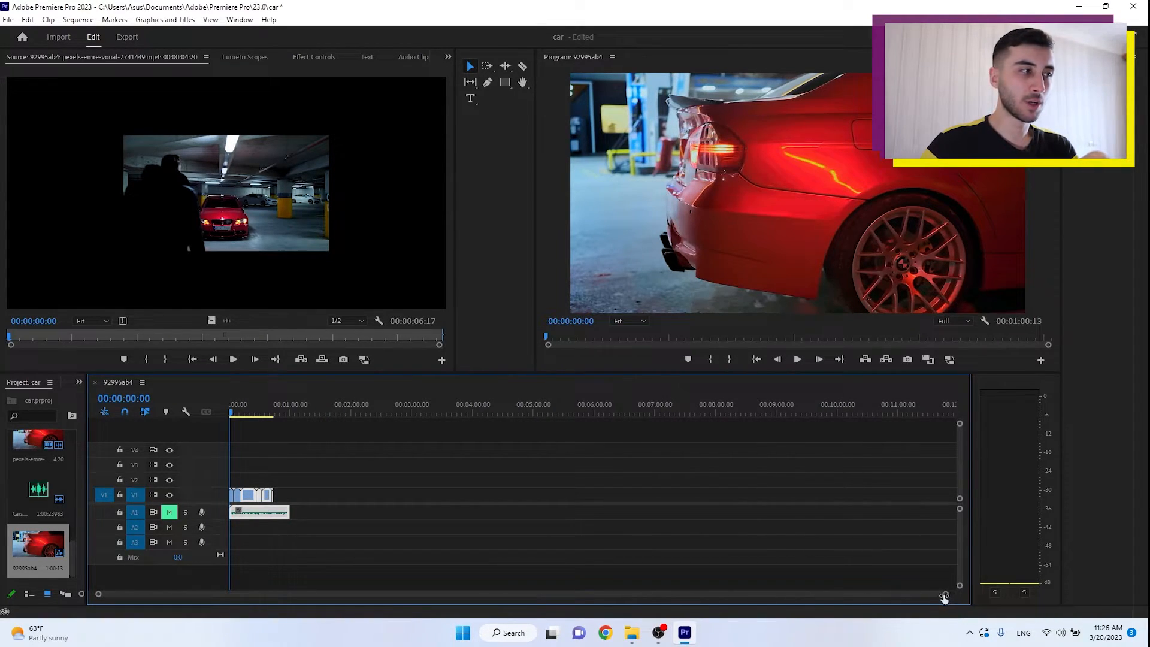
pyautogui.moveTo(946, 594); pyautogui.dragTo(789, 635)
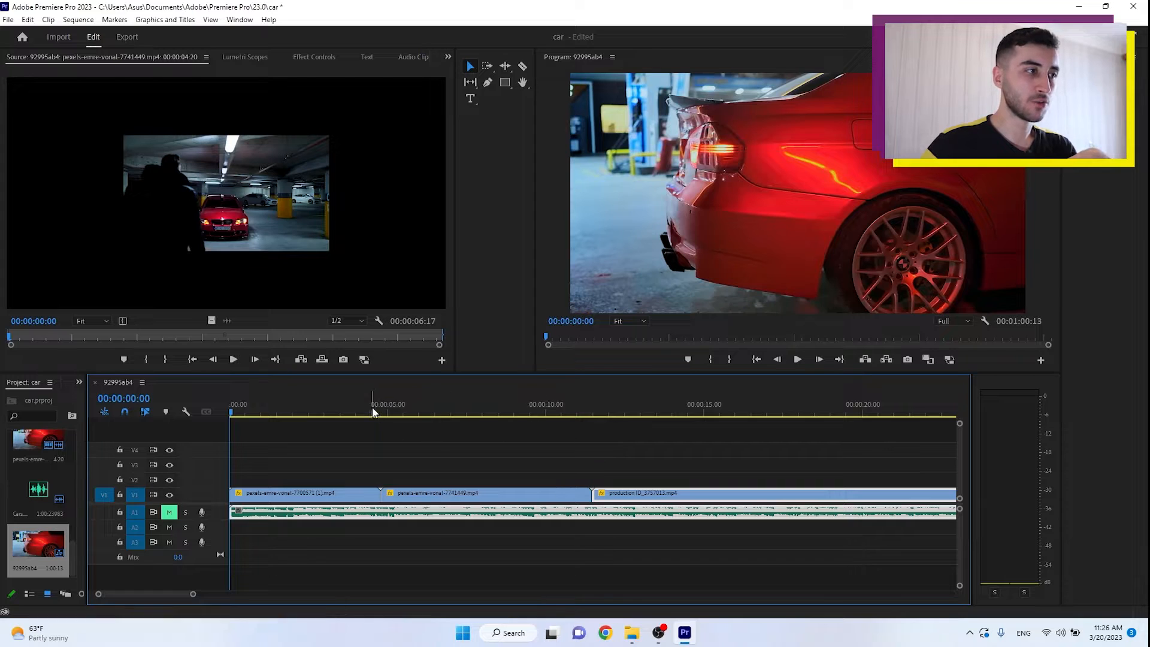
pyautogui.moveTo(376, 411)
pyautogui.mouseDown()
pyautogui.moveTo(366, 414)
pyautogui.moveTo(378, 415)
pyautogui.mouseUp()
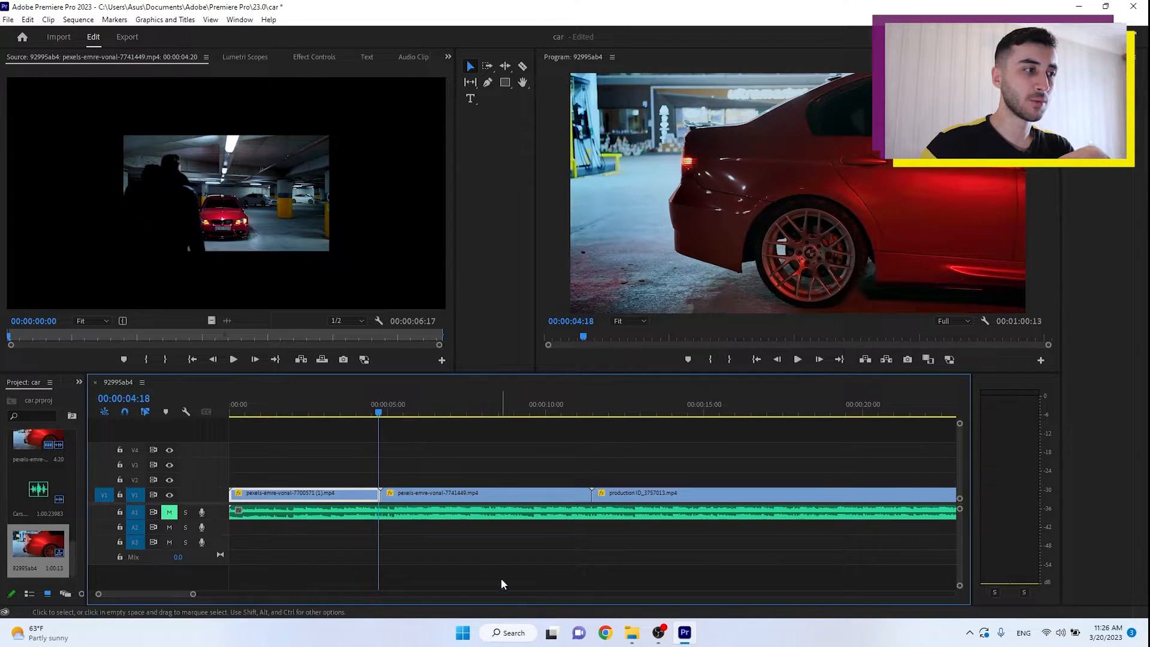
pyautogui.moveTo(188, 593); pyautogui.dragTo(516, 595)
pyautogui.moveTo(705, 483); pyautogui.dragTo(315, 563)
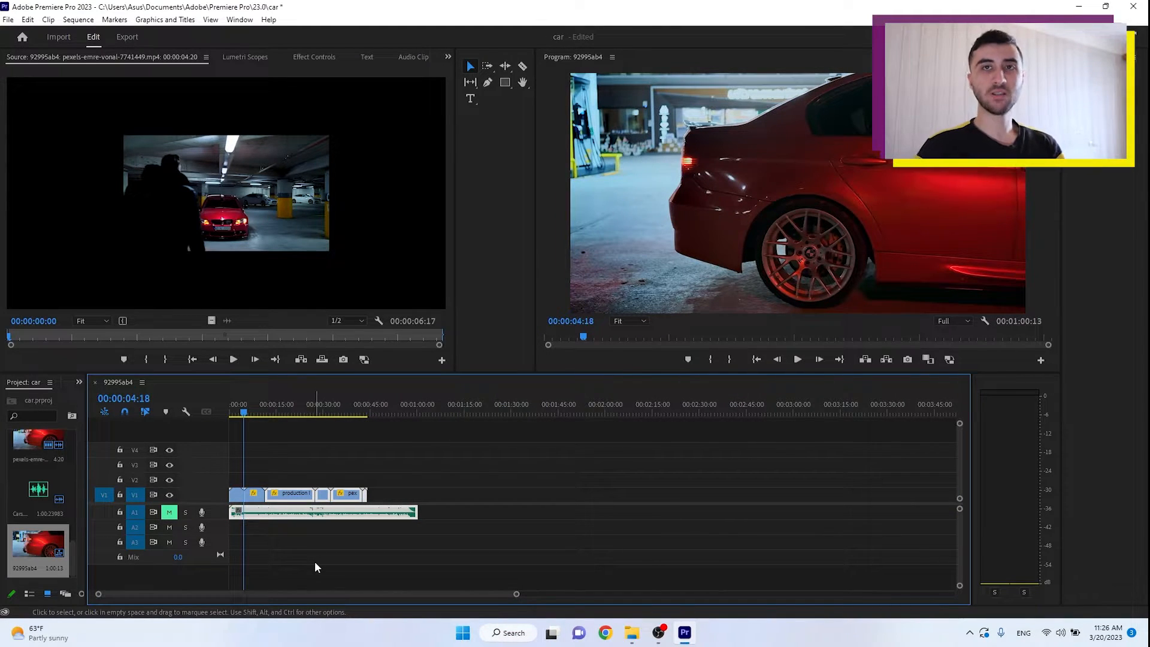
# Try the Track Select Forward and Track Select Backward tools on the timeline, return to the Selection tool, and deselect everything.
pyautogui.press('a')
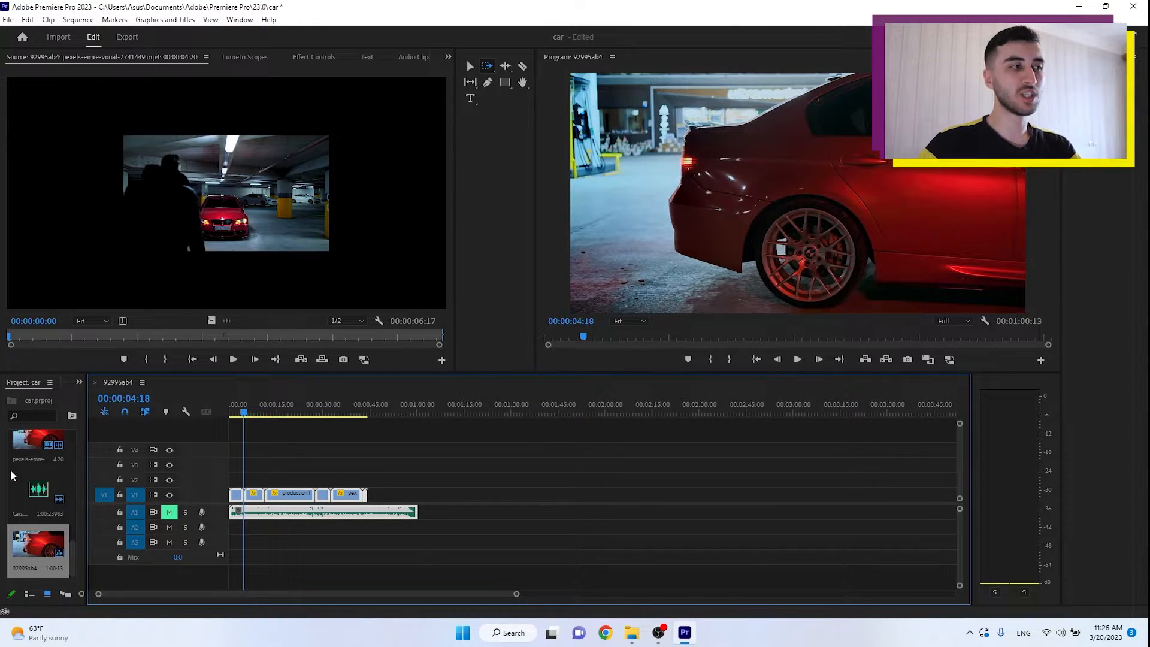
pyautogui.click(439, 445)
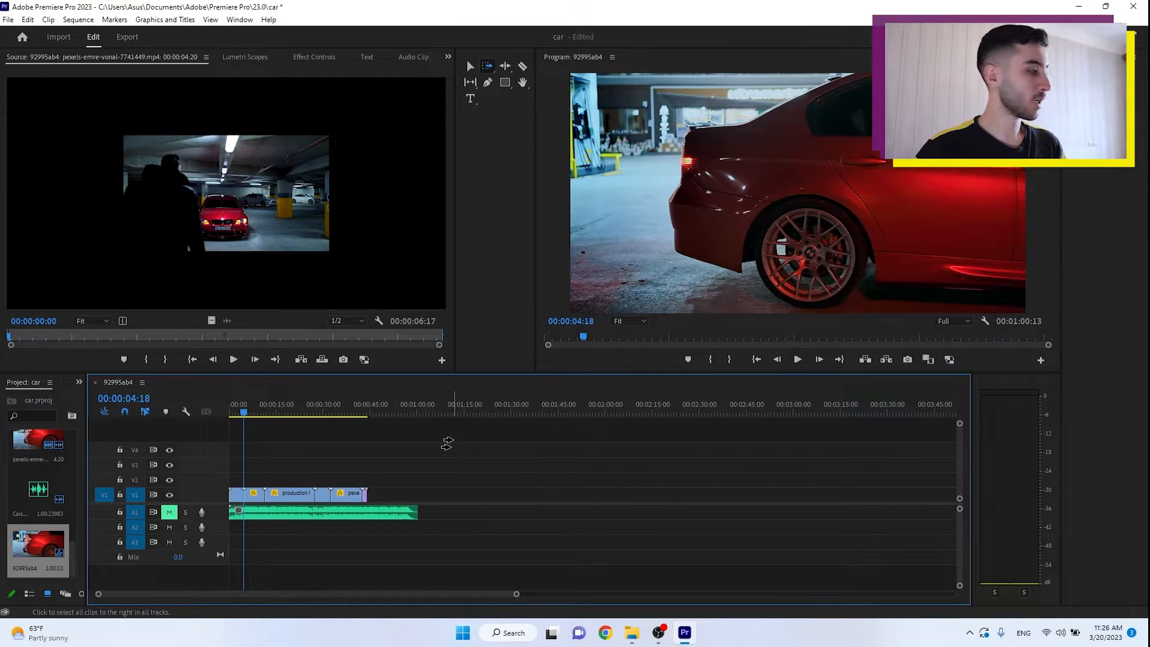
pyautogui.hotkey('shift', 'a')
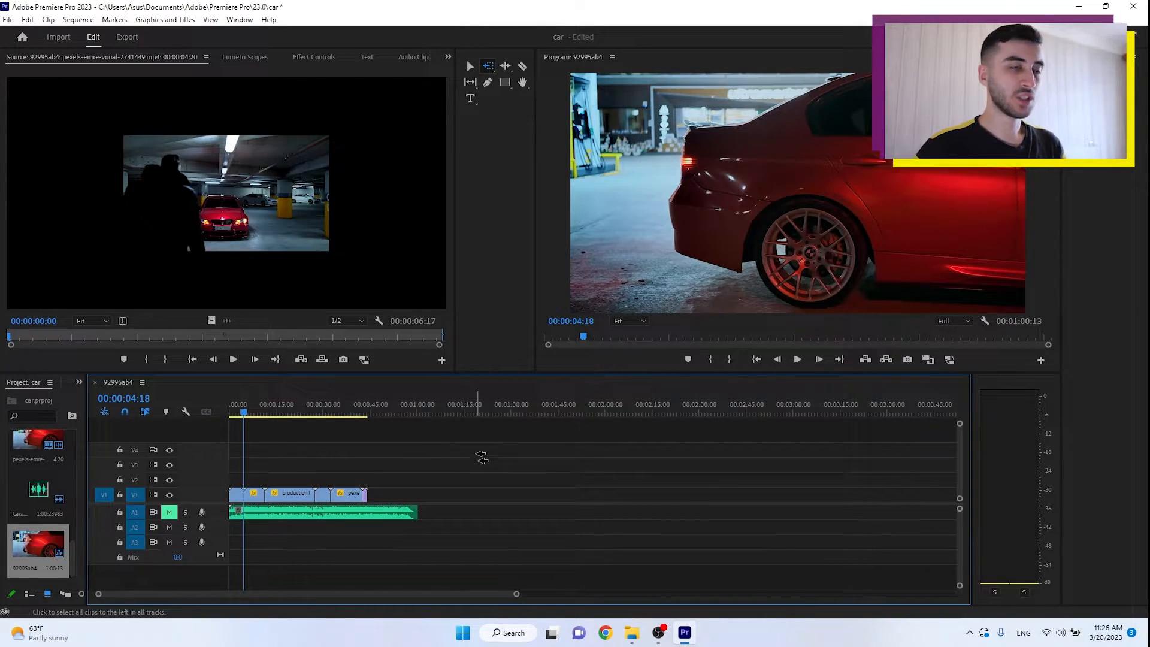
pyautogui.click(500, 447)
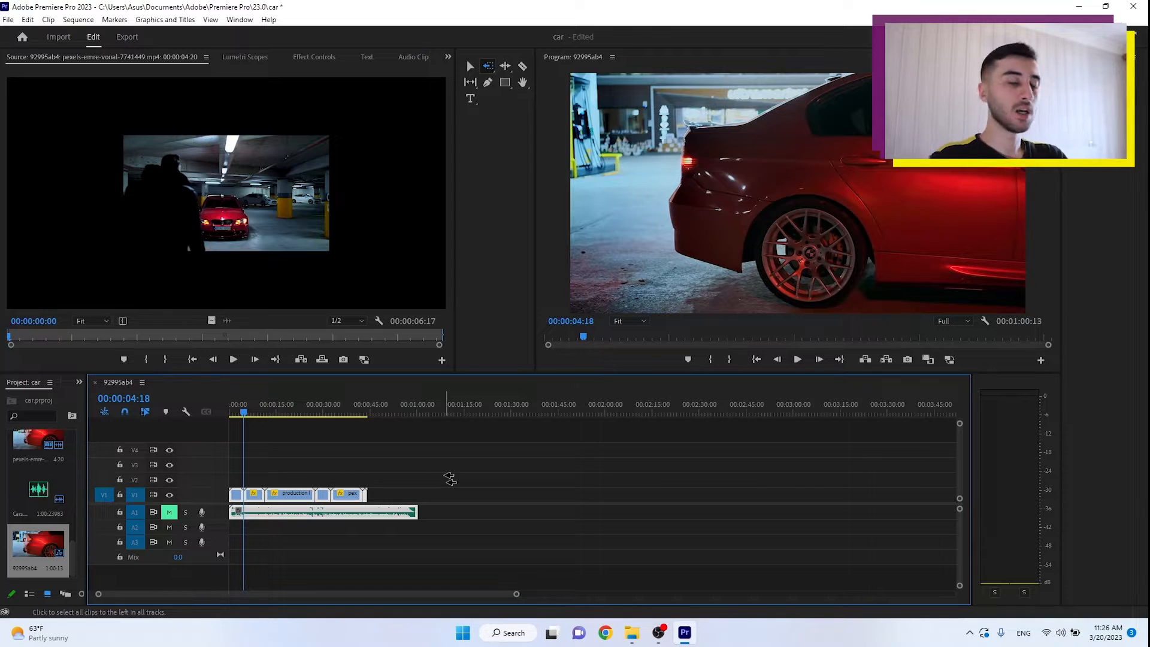
pyautogui.press('v')
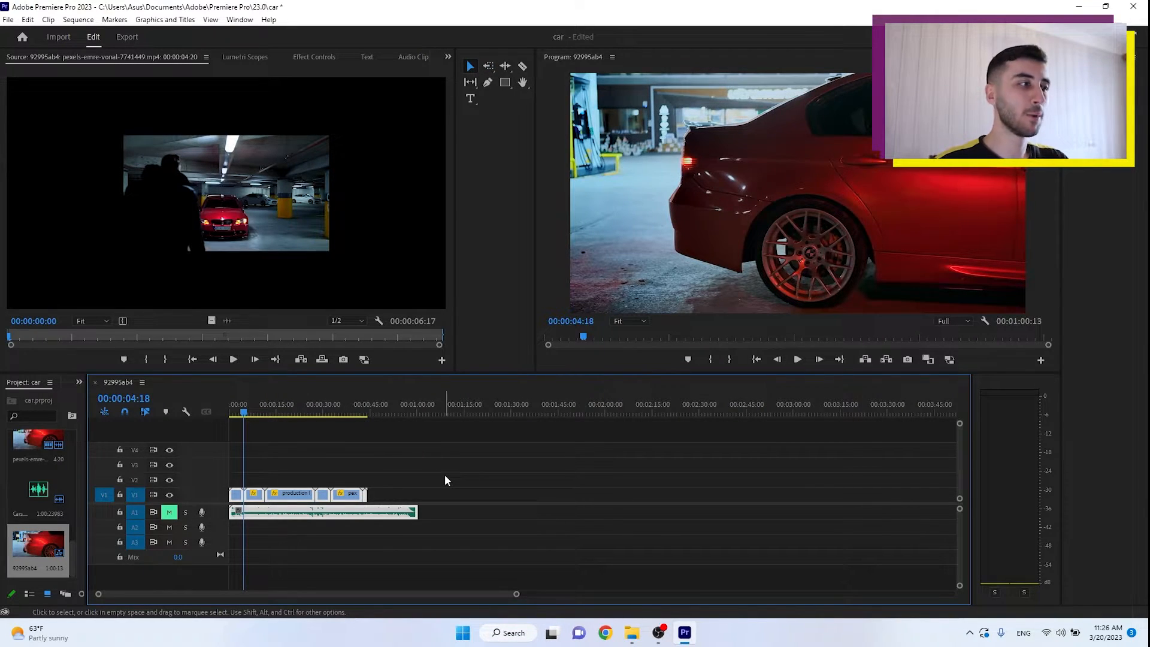
pyautogui.click(419, 456)
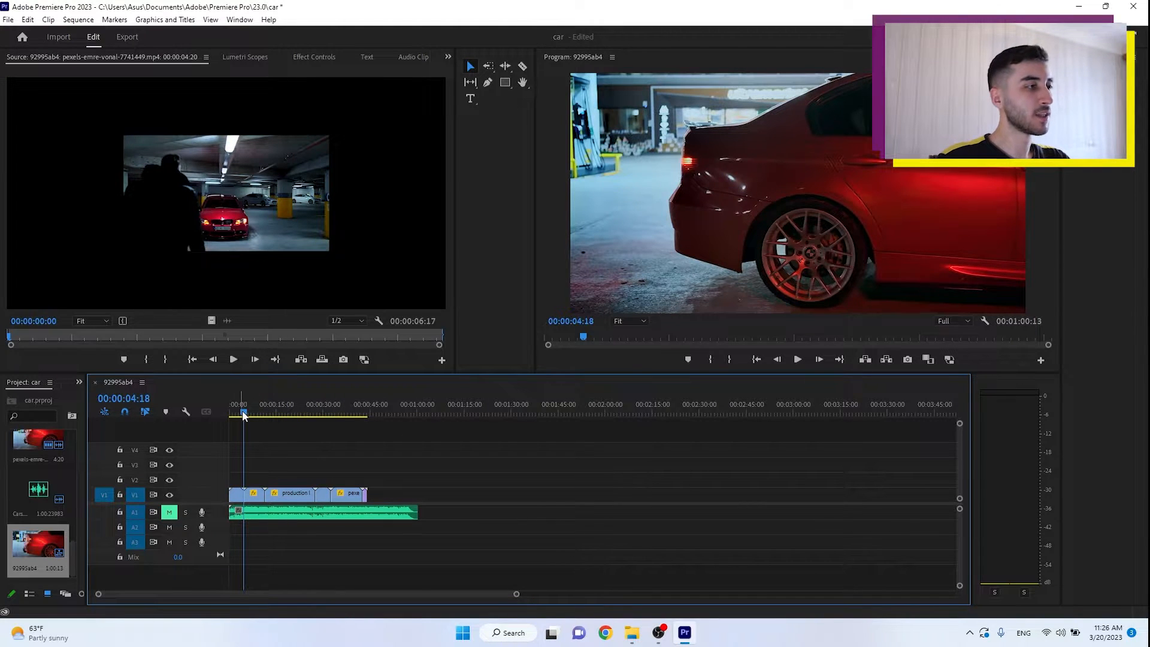
# Unmute the A1 music track, play the opening clips from the start with sound, and park the playhead at 00:00:00:19.
pyautogui.moveTo(244, 411)
pyautogui.mouseDown()
pyautogui.moveTo(231, 405)
pyautogui.moveTo(261, 416)
pyautogui.mouseUp()
pyautogui.moveTo(261, 416); pyautogui.dragTo(271, 418)
pyautogui.moveTo(517, 594); pyautogui.dragTo(349, 583)
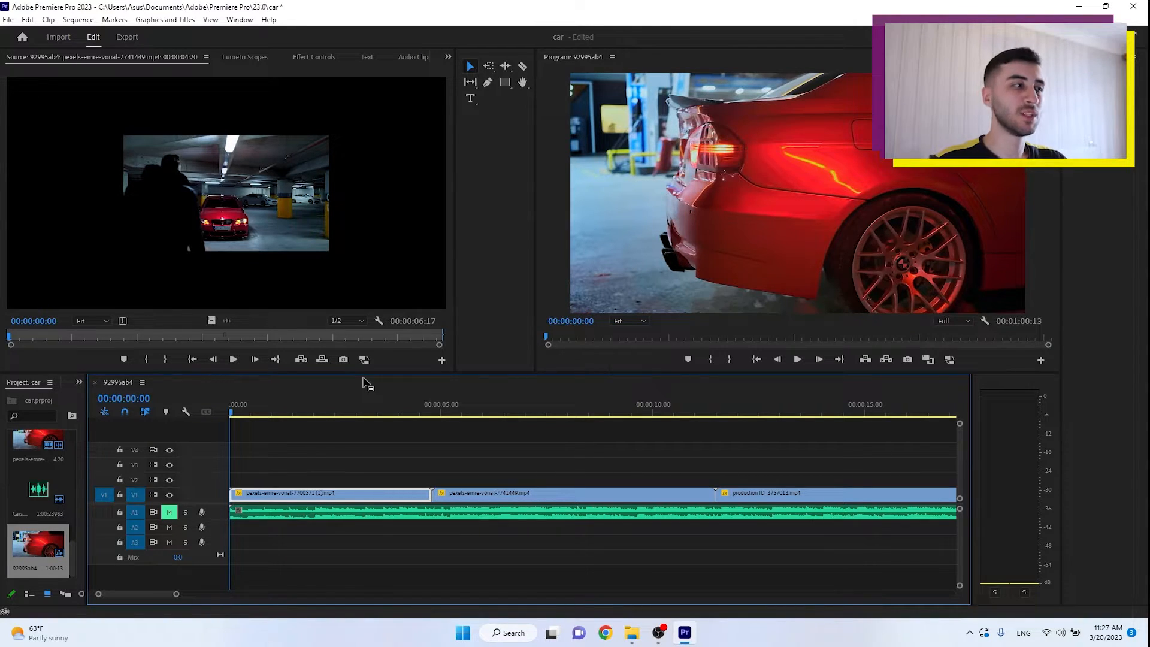
pyautogui.click(170, 513)
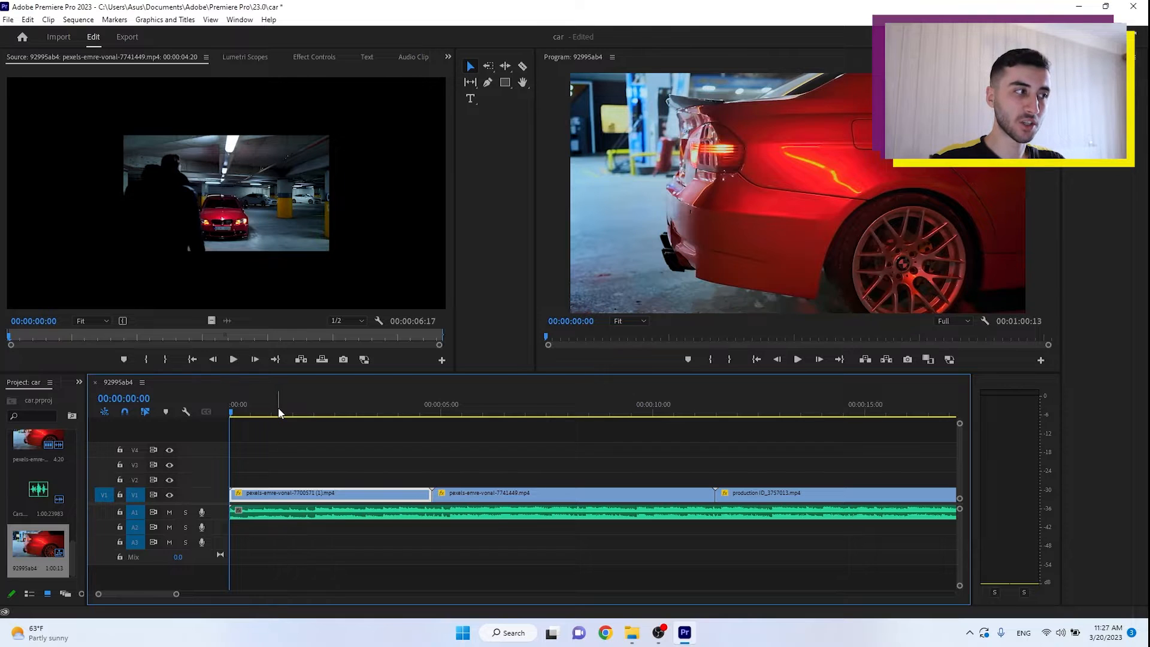
pyautogui.moveTo(279, 413); pyautogui.dragTo(183, 501)
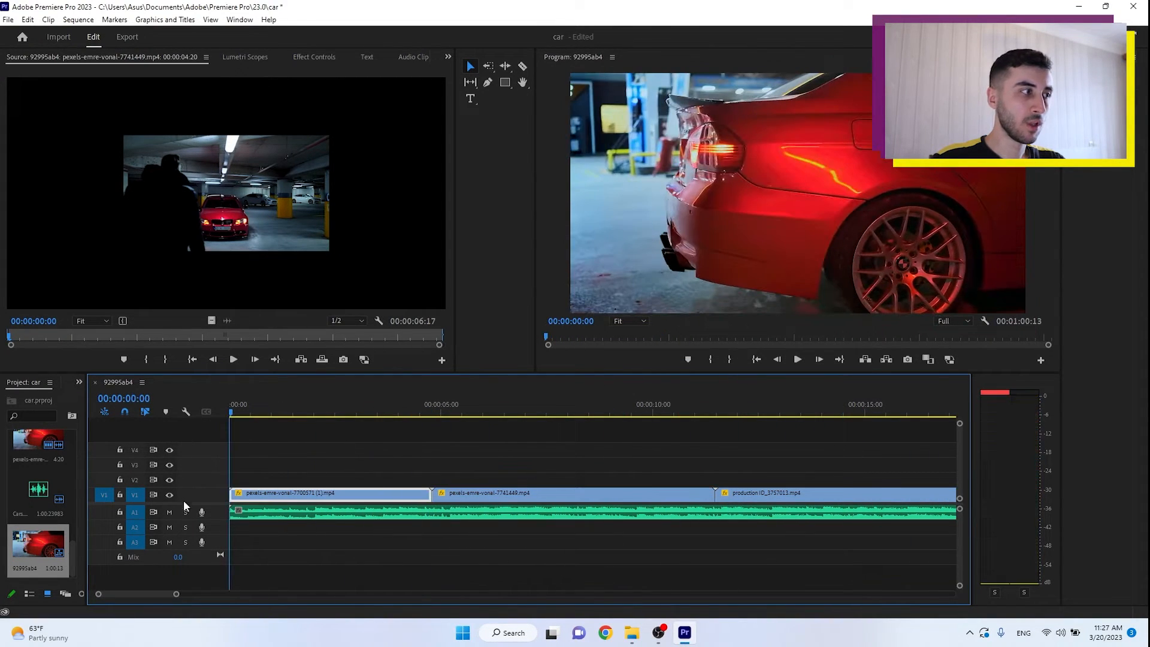
pyautogui.click(169, 513)
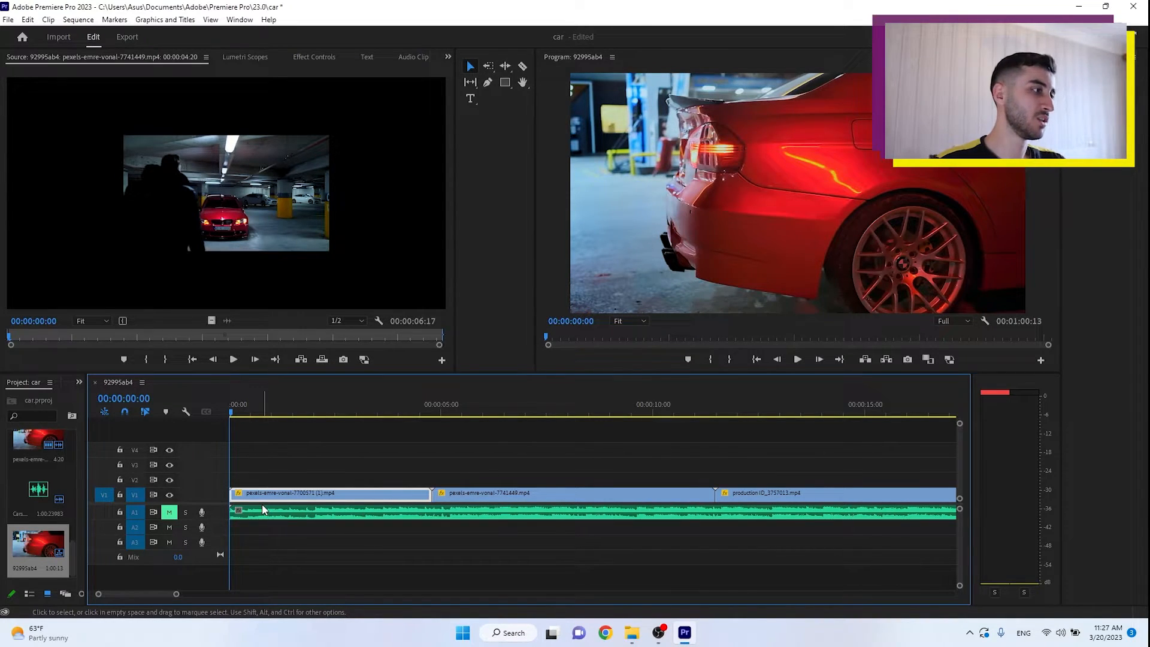
pyautogui.click(172, 513)
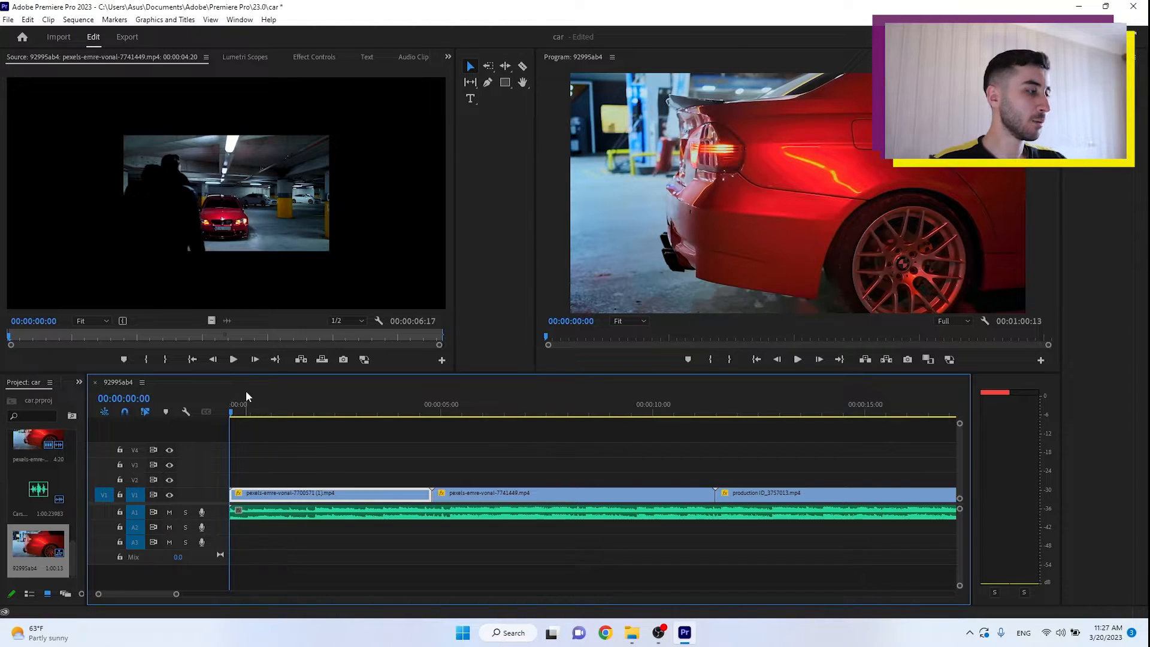
pyautogui.press('space')
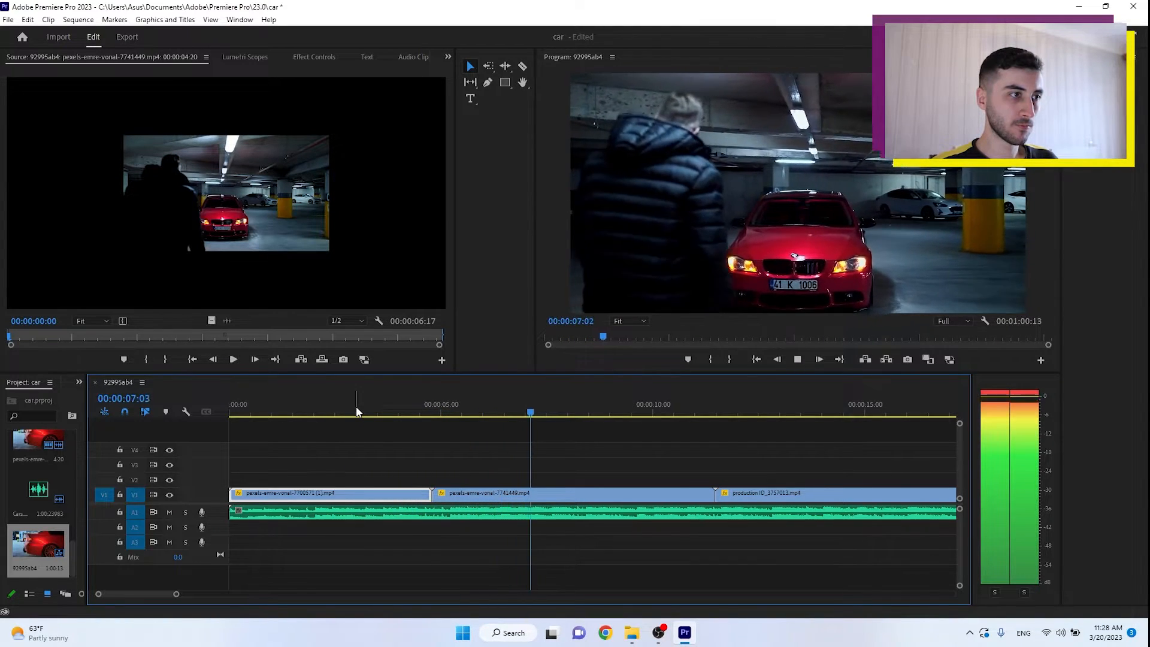
pyautogui.moveTo(329, 403); pyautogui.dragTo(285, 401)
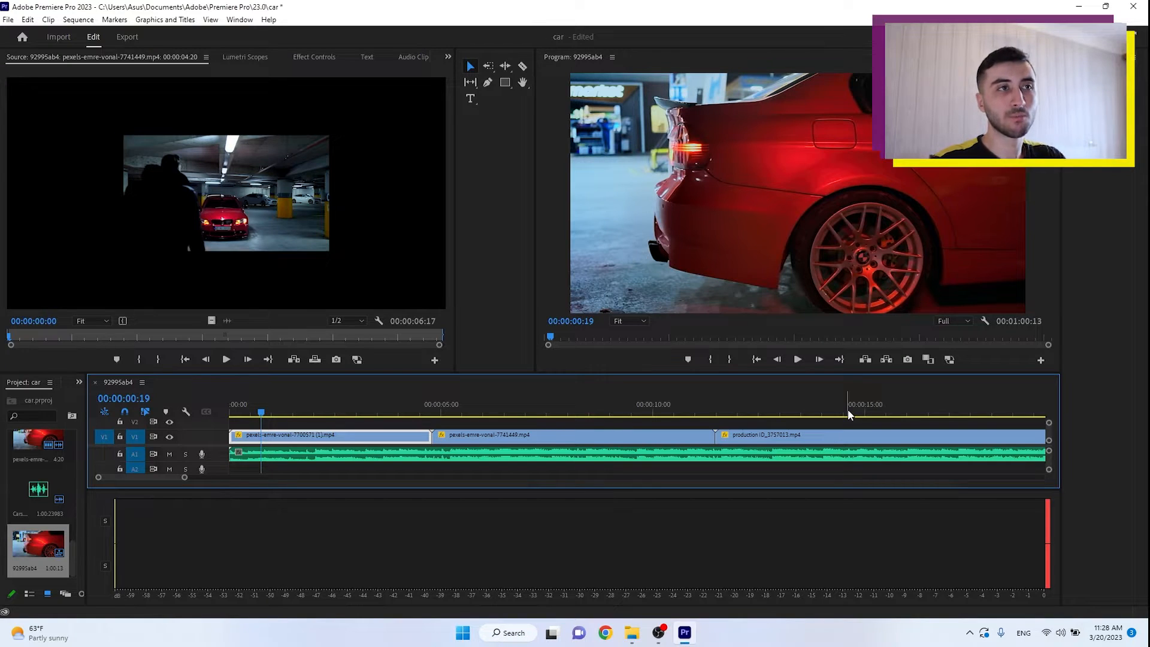
# Reset the current Captions and Graphics workspace to its saved layout.
pyautogui.click(9, 21)
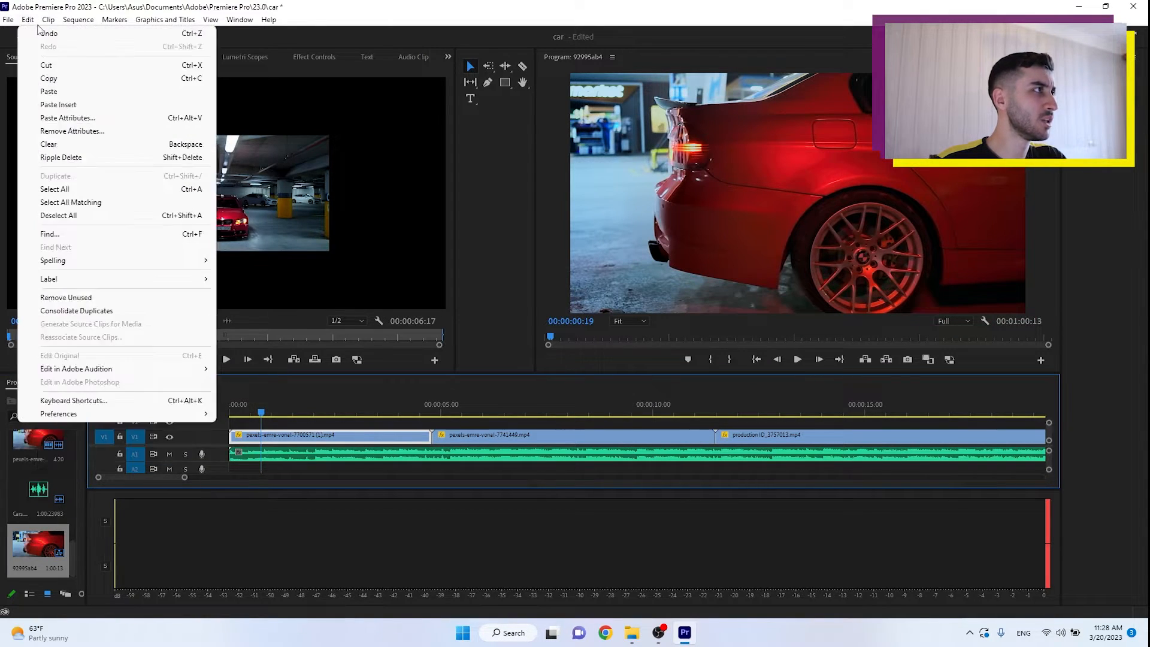
pyautogui.moveTo(239, 21)
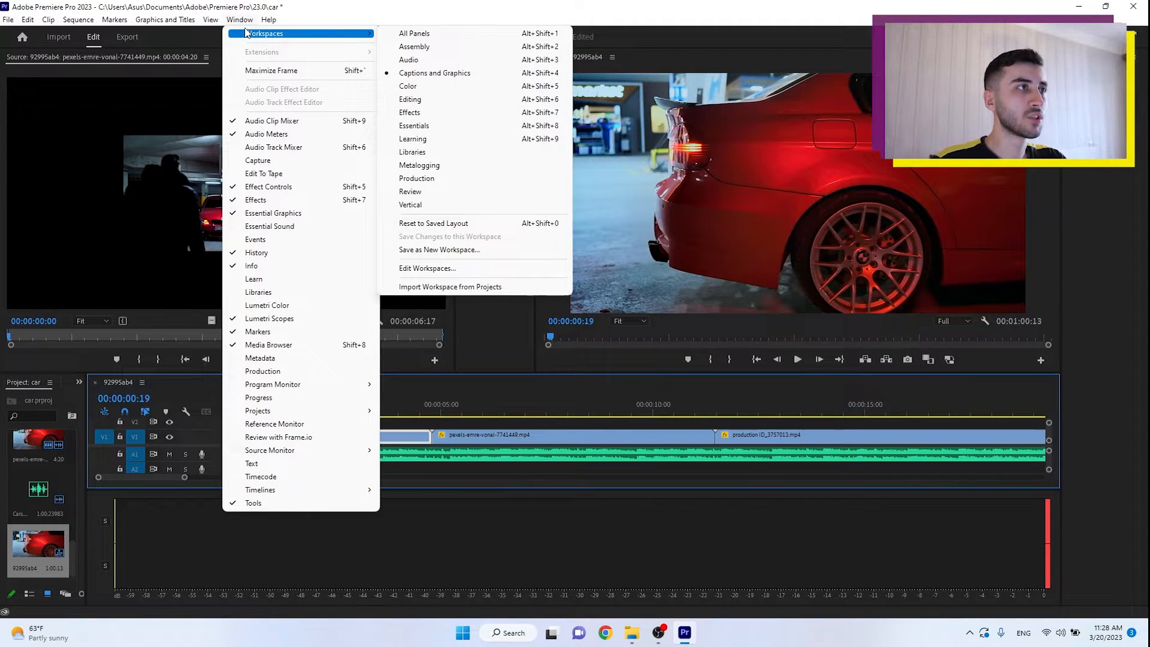
pyautogui.click(473, 228)
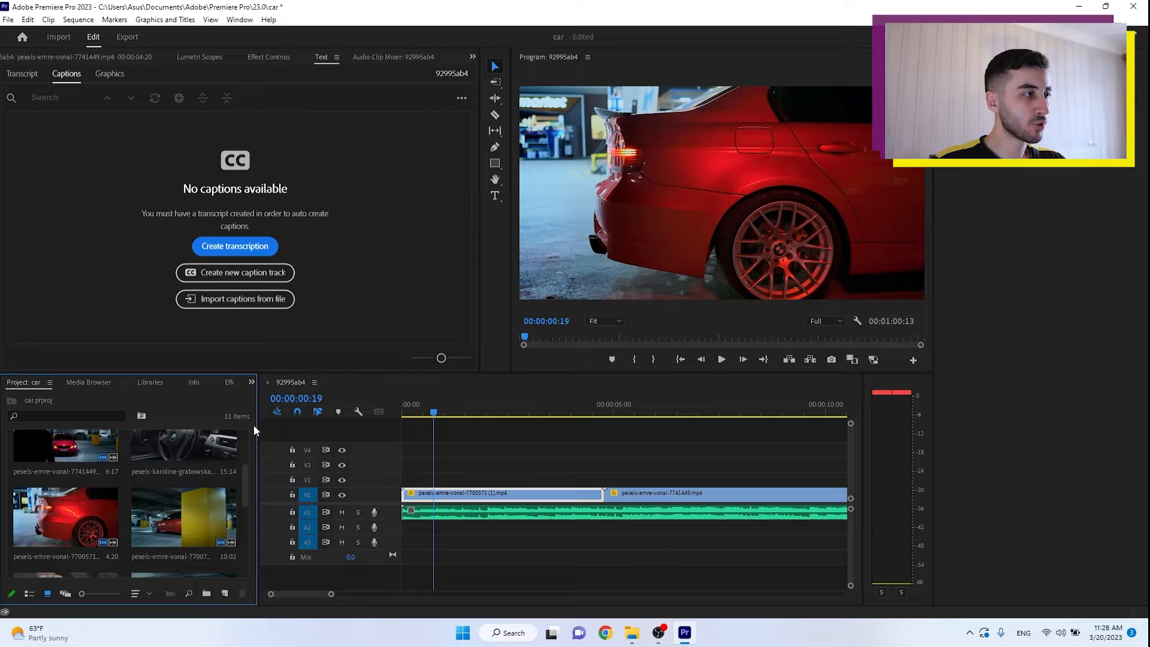
# Shrink the Project panel, widen the Program monitor and timeline, and narrow the audio meters to a slim column.
pyautogui.moveTo(257, 432); pyautogui.dragTo(28, 442)
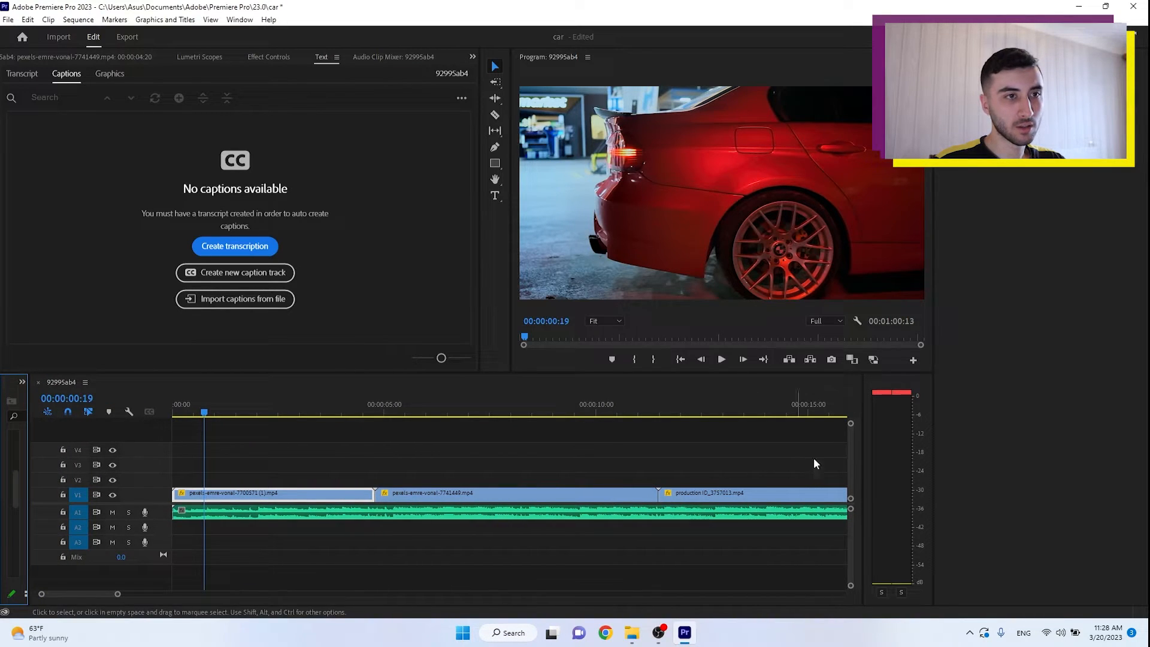
pyautogui.moveTo(934, 445); pyautogui.dragTo(1145, 444)
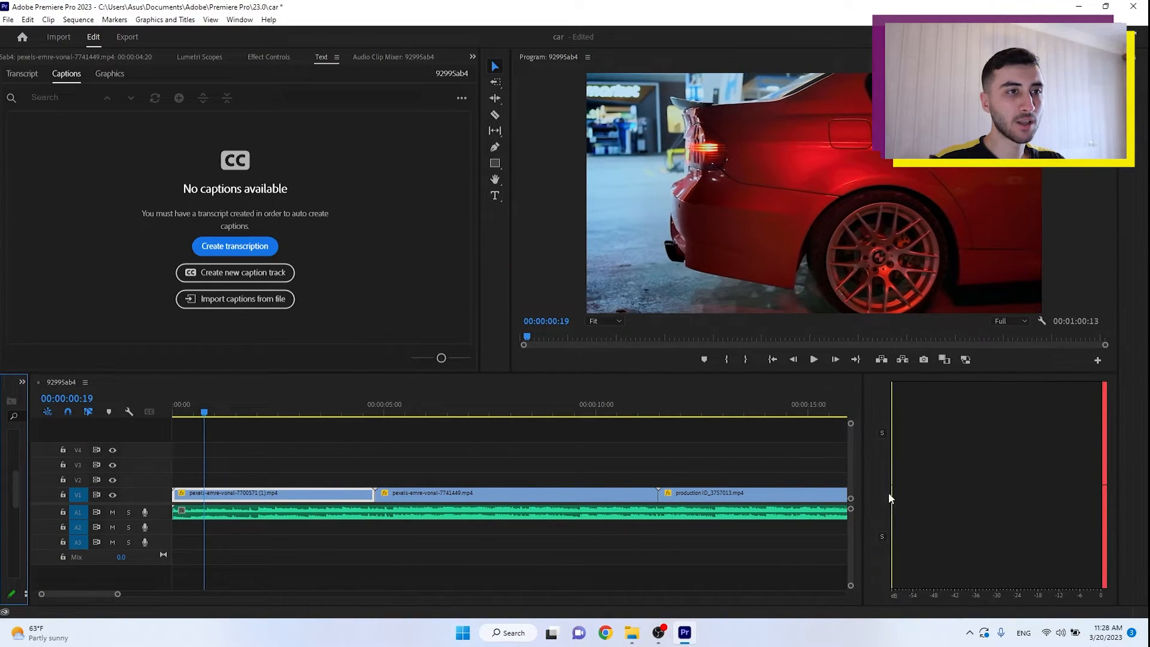
pyautogui.moveTo(865, 494); pyautogui.dragTo(1086, 493)
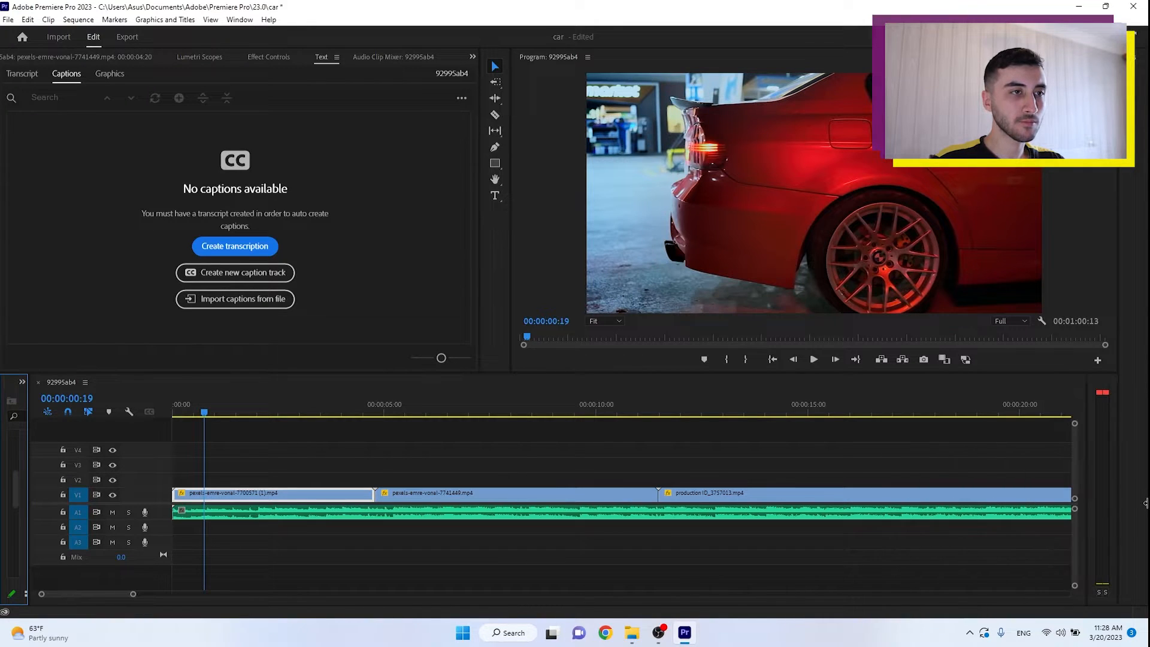
pyautogui.click(96, 590)
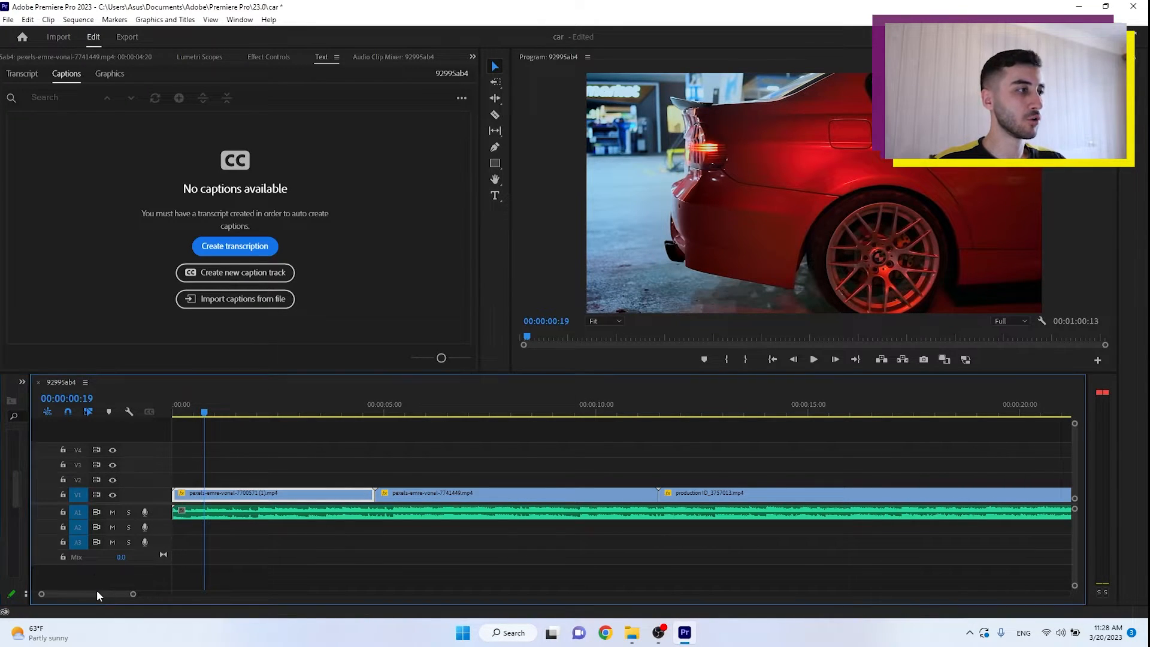
# Replay the opening clips several times with sound to locate the first beat in the music.
pyautogui.moveTo(202, 412); pyautogui.dragTo(139, 423)
pyautogui.press('space')
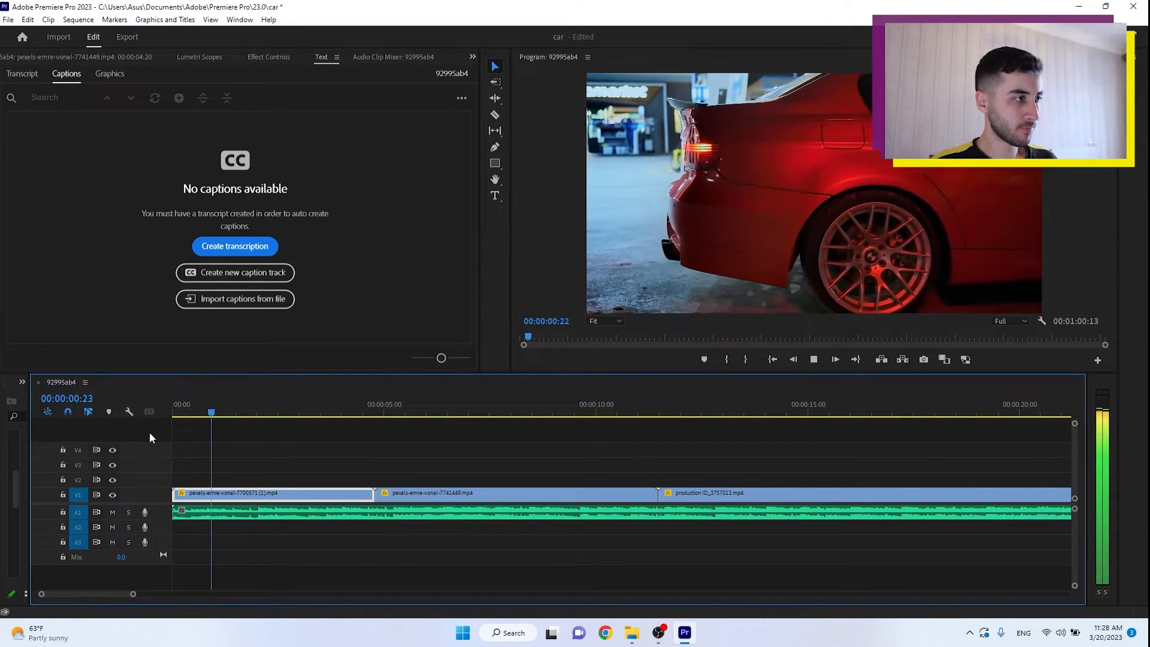
pyautogui.moveTo(211, 399); pyautogui.dragTo(159, 438)
pyautogui.press('space')
pyautogui.press('space')
pyautogui.press('space')
pyautogui.click(268, 402)
pyautogui.press('space')
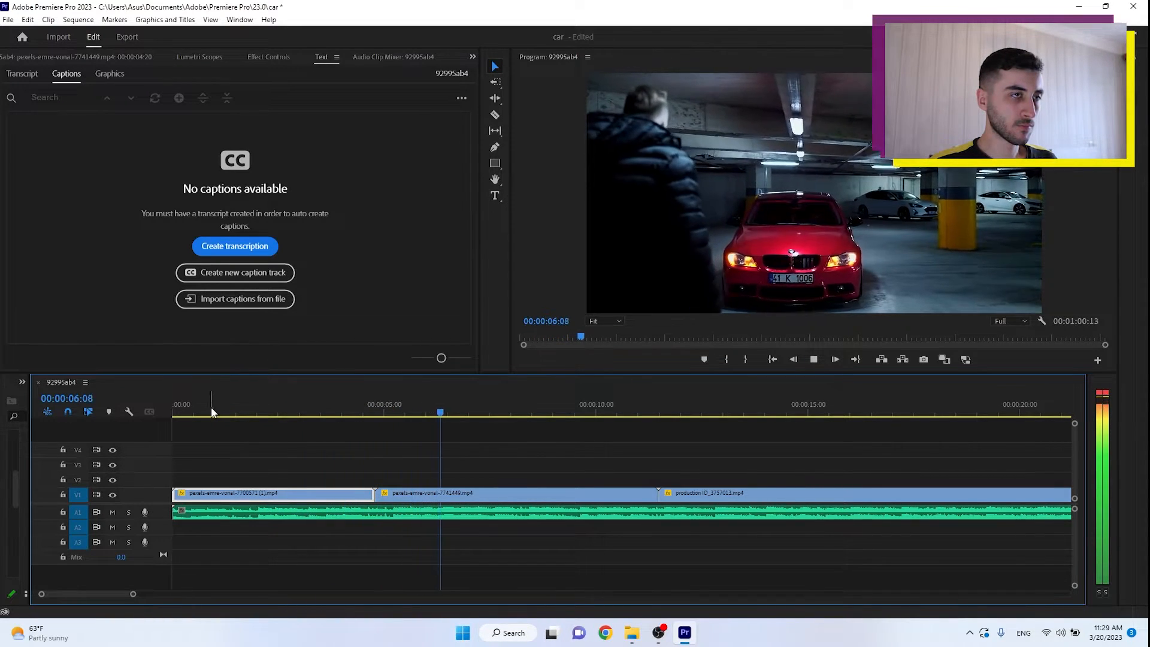
# Play up to the first beat, park the playhead at 00:00:02:11, and add a marker there on the A1 music clip.
pyautogui.moveTo(210, 411); pyautogui.dragTo(163, 406)
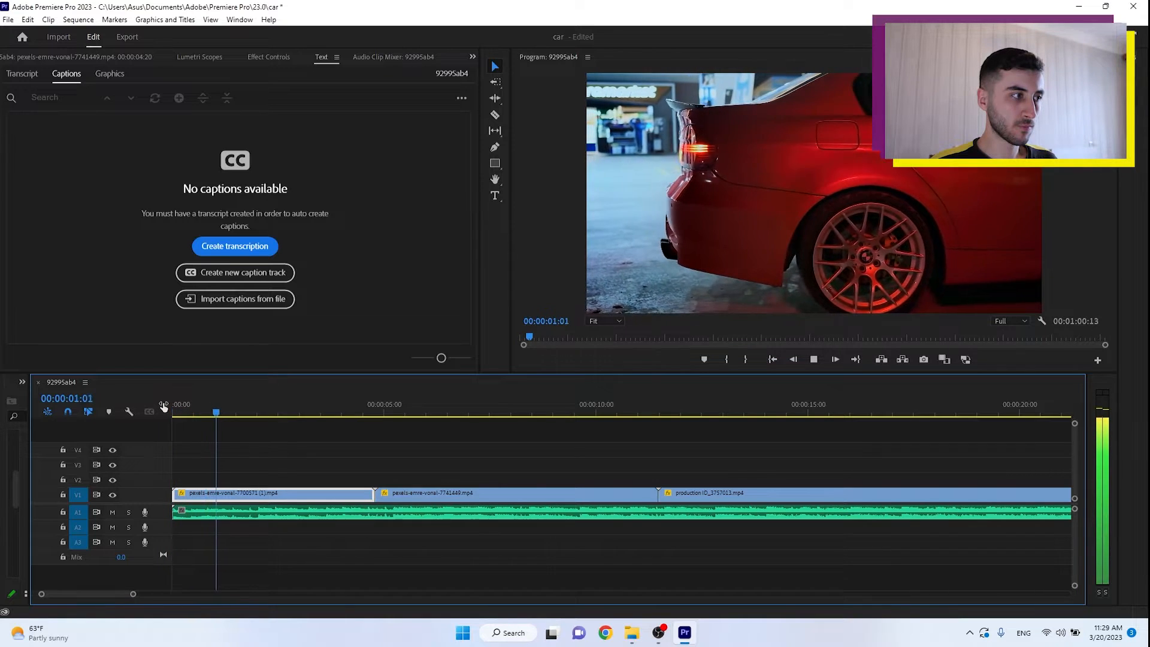
pyautogui.press('space')
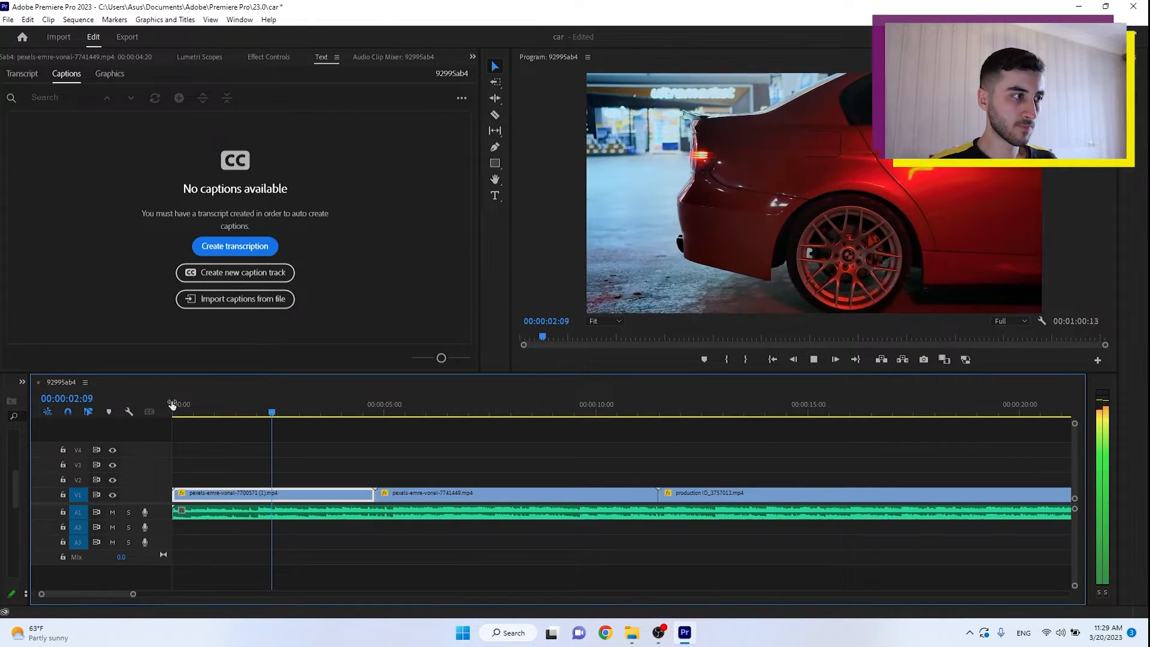
pyautogui.moveTo(293, 407)
pyautogui.mouseDown()
pyautogui.moveTo(311, 405)
pyautogui.moveTo(277, 397)
pyautogui.mouseUp()
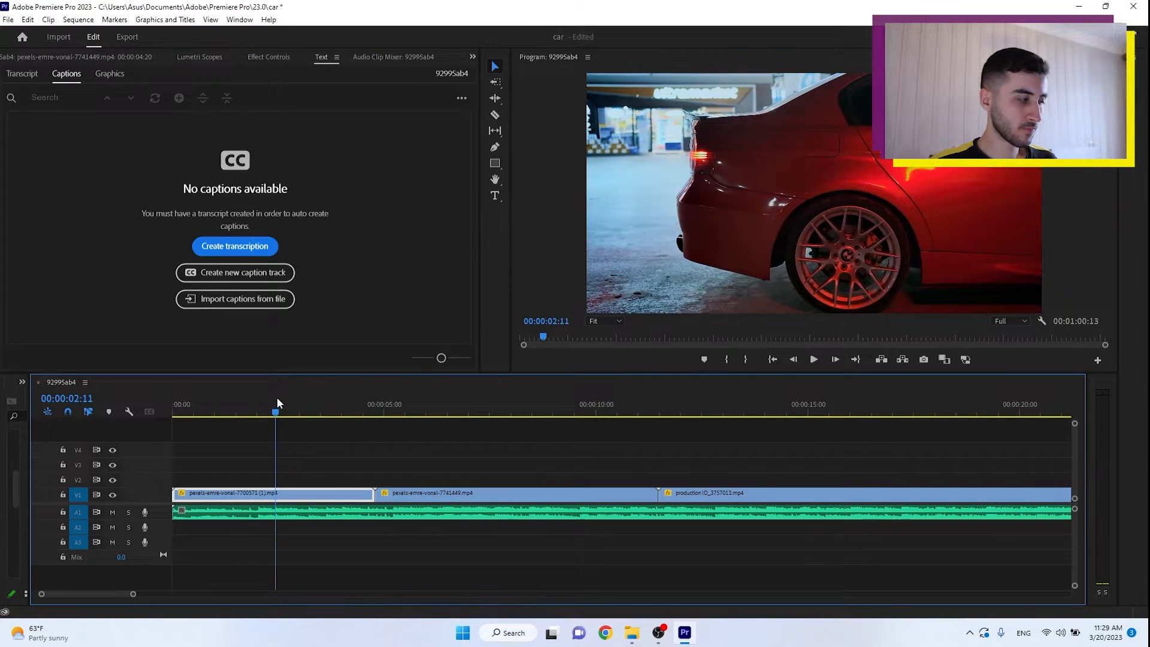
pyautogui.click(277, 514)
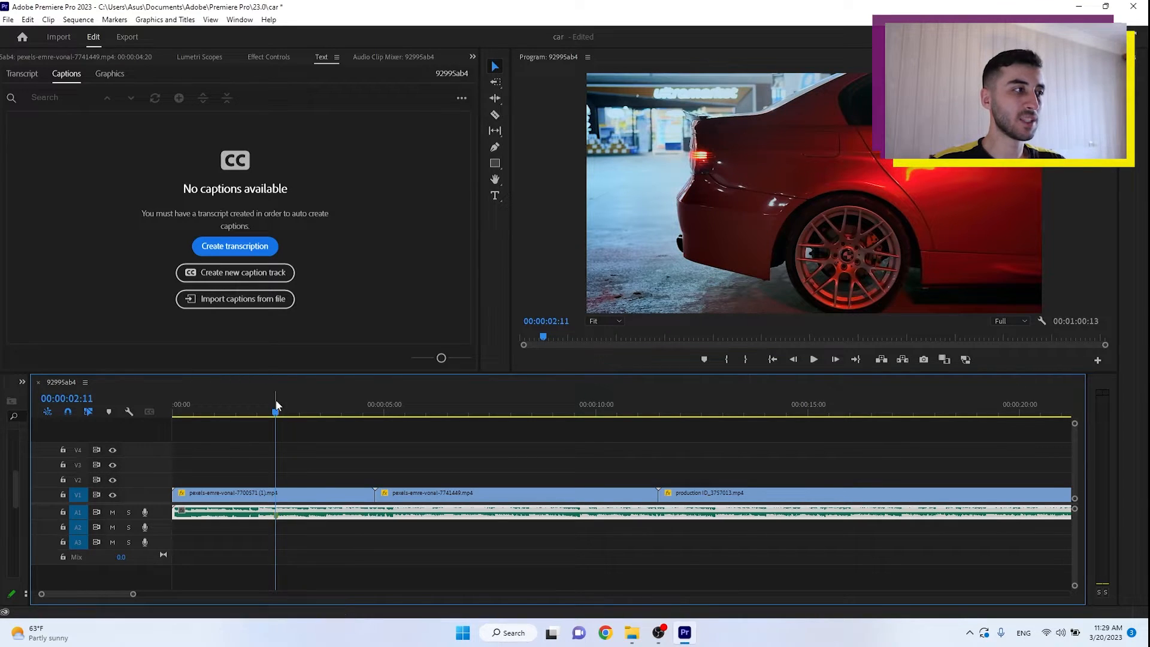
# Scrub around the first music marker and play the opening from the start to listen for the second beat.
pyautogui.moveTo(277, 411); pyautogui.dragTo(314, 422)
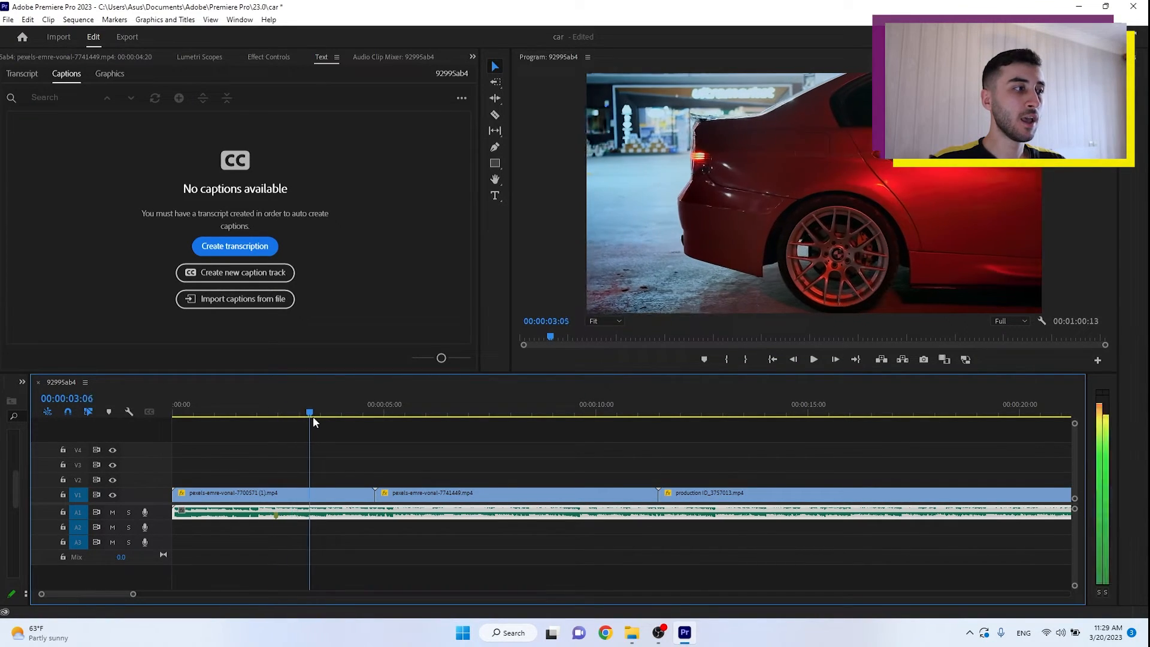
pyautogui.click(271, 404)
pyautogui.hotkey('alt', 'space')
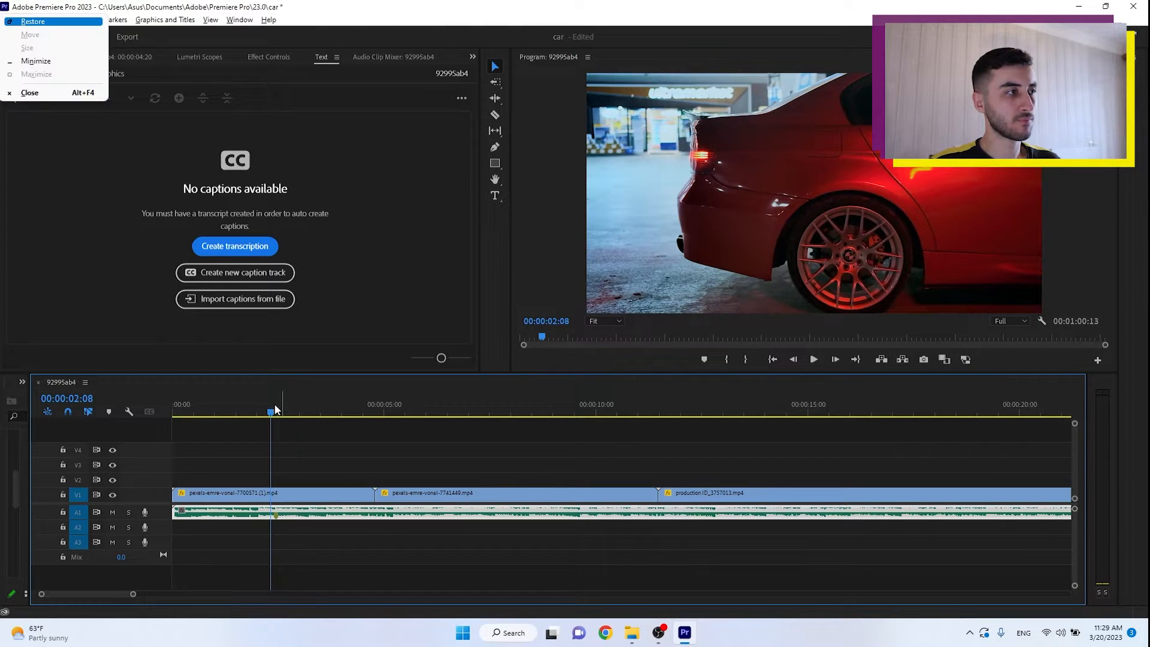
pyautogui.moveTo(271, 411); pyautogui.dragTo(69, 422)
pyautogui.press('space')
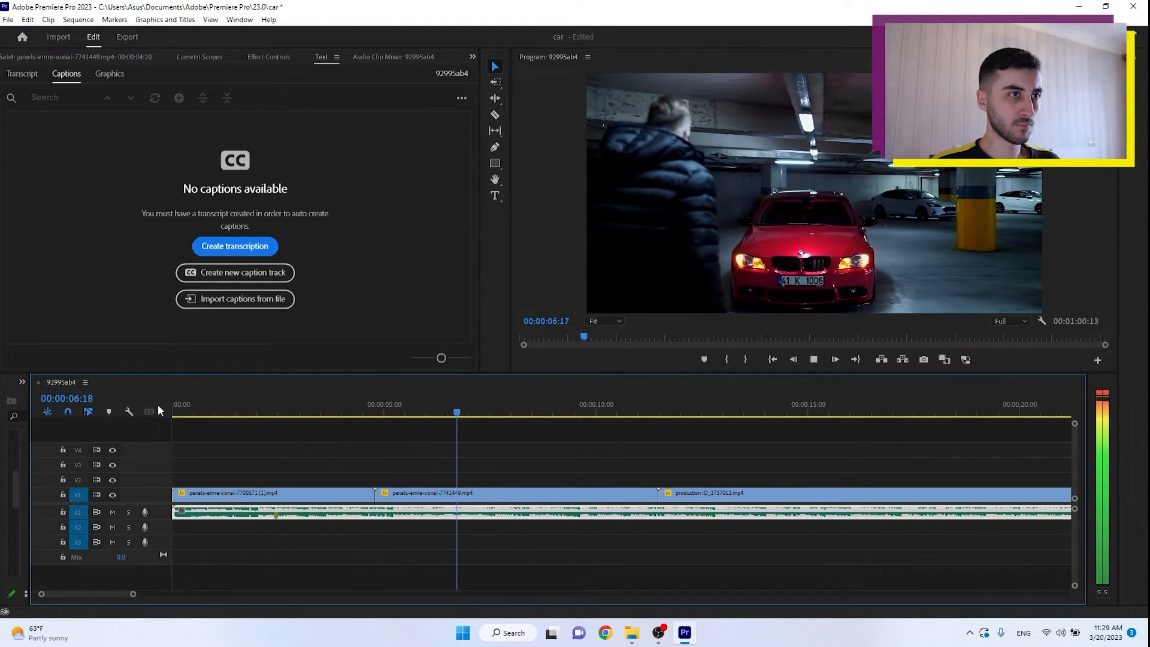
pyautogui.press('space')
# Play from the start to the second beat, enlarge the audio tracks to show the waveform, and add a music marker at 00:00:03:05.
pyautogui.click(173, 410)
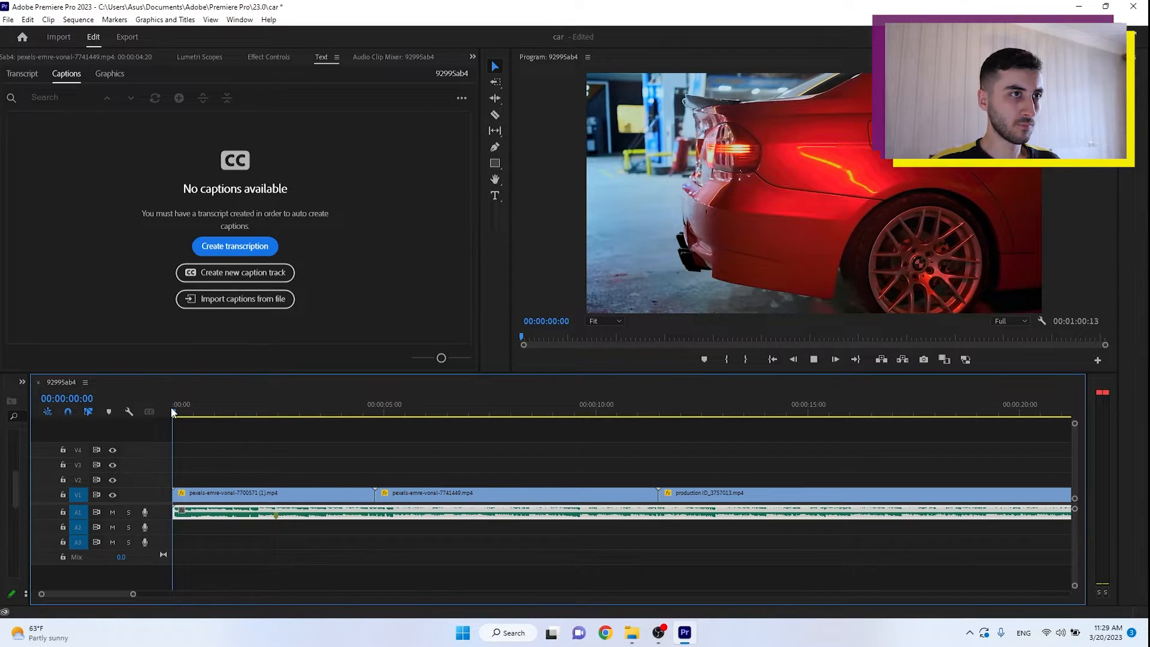
pyautogui.press('space')
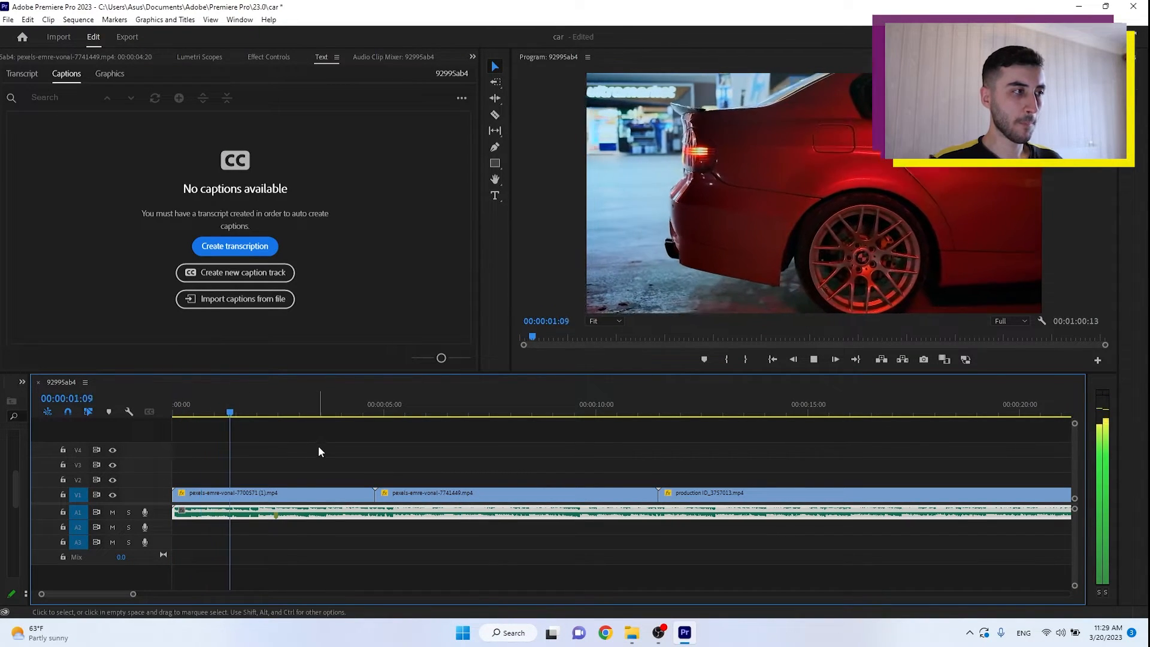
pyautogui.press('space')
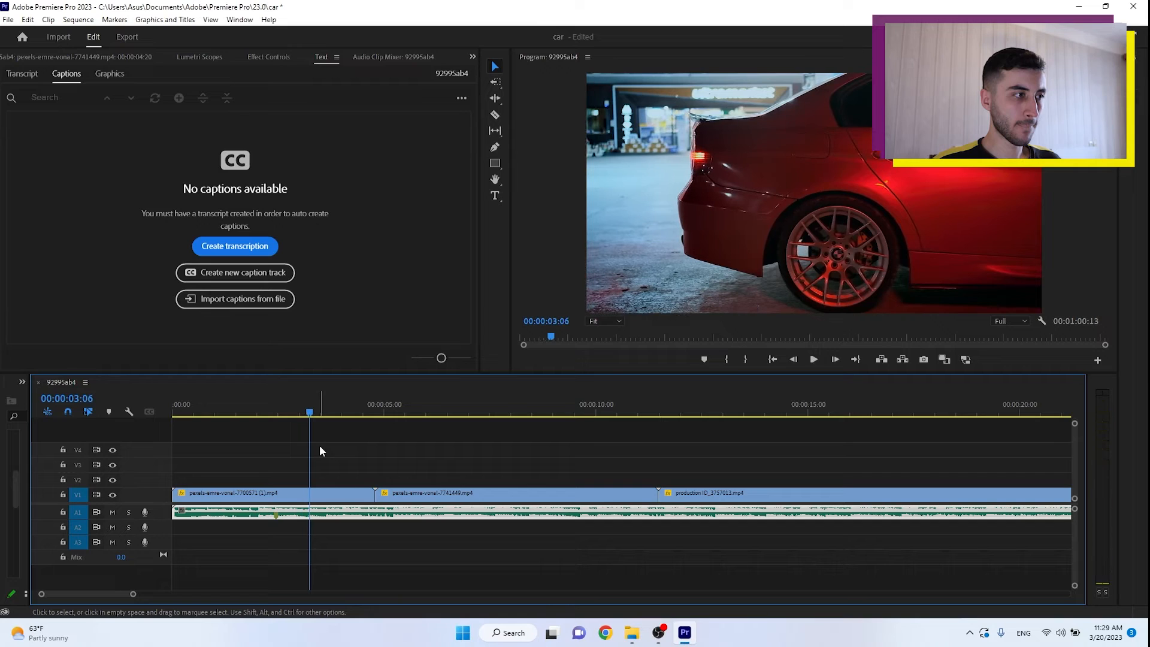
pyautogui.press('space')
pyautogui.click(311, 412)
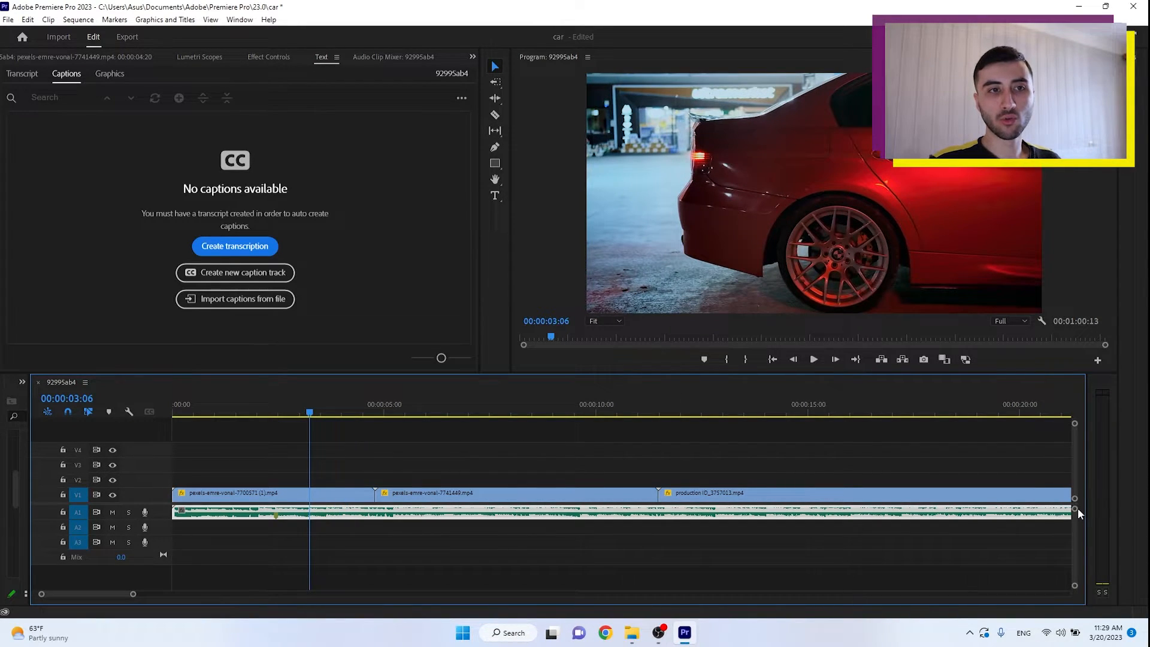
pyautogui.moveTo(1076, 510); pyautogui.dragTo(1078, 514)
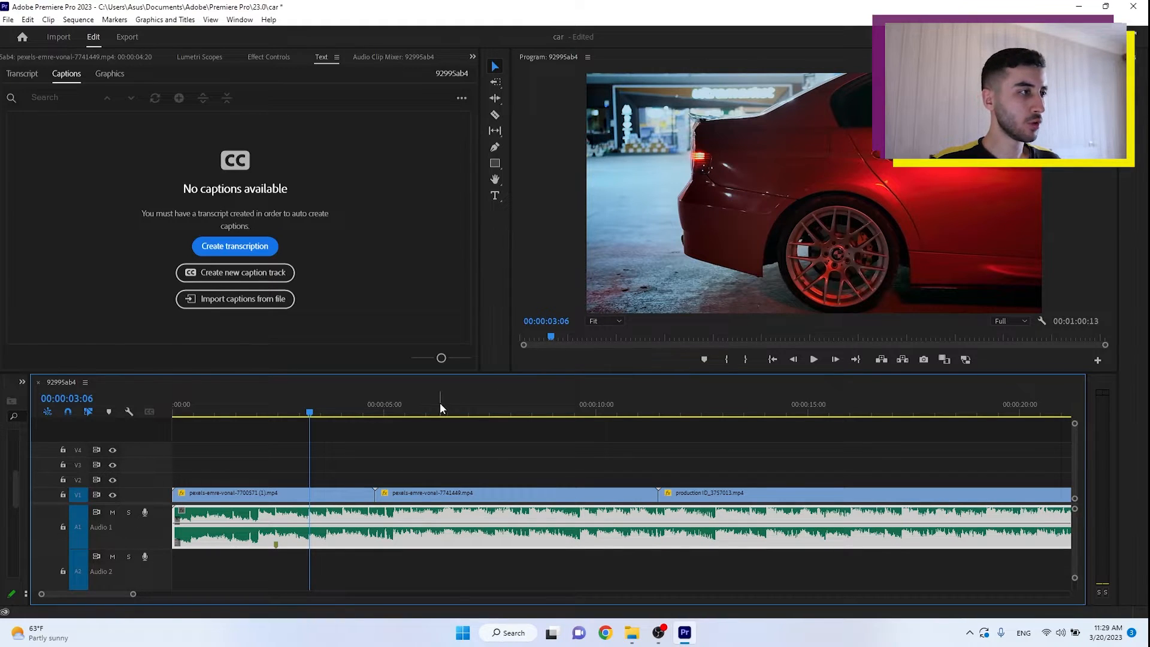
pyautogui.moveTo(292, 418)
pyautogui.mouseDown()
pyautogui.moveTo(283, 414)
pyautogui.moveTo(311, 416)
pyautogui.mouseUp()
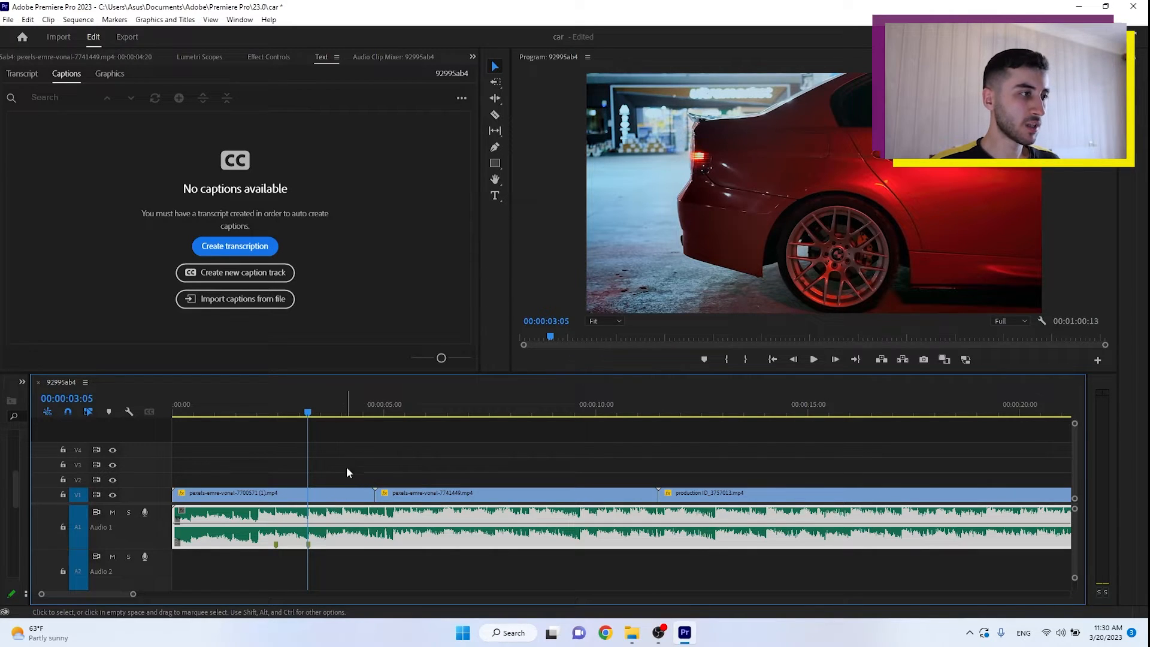
# Play on through the second clip and add a marker to the music at 00:00:06:11.
pyautogui.press('space')
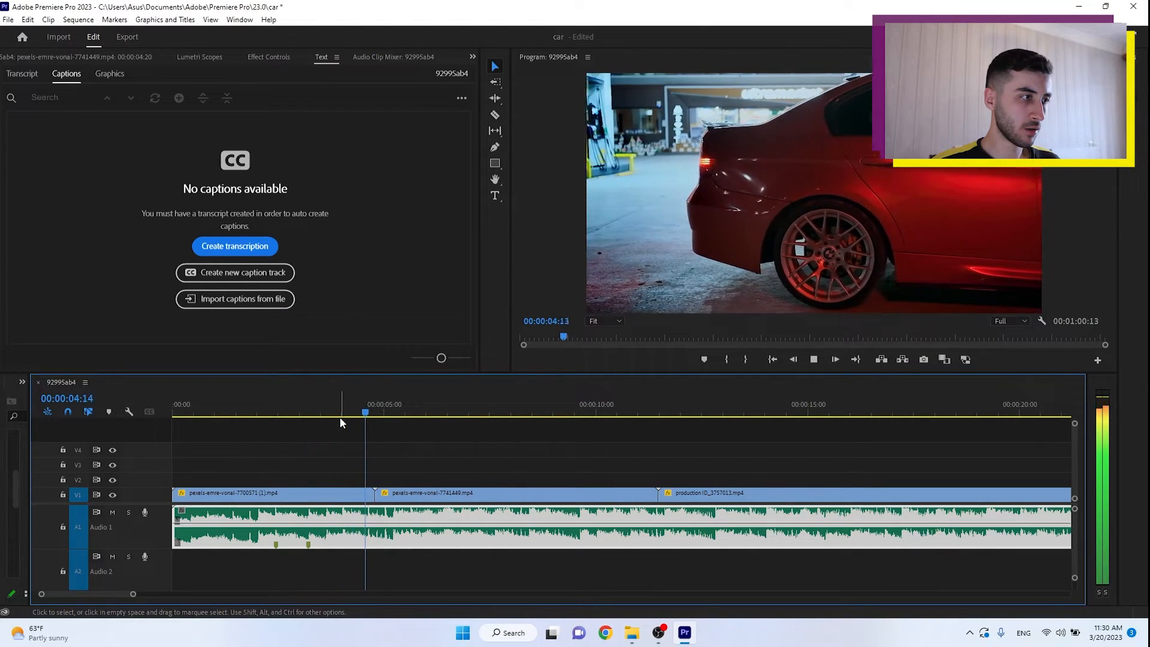
pyautogui.moveTo(363, 414); pyautogui.dragTo(372, 415)
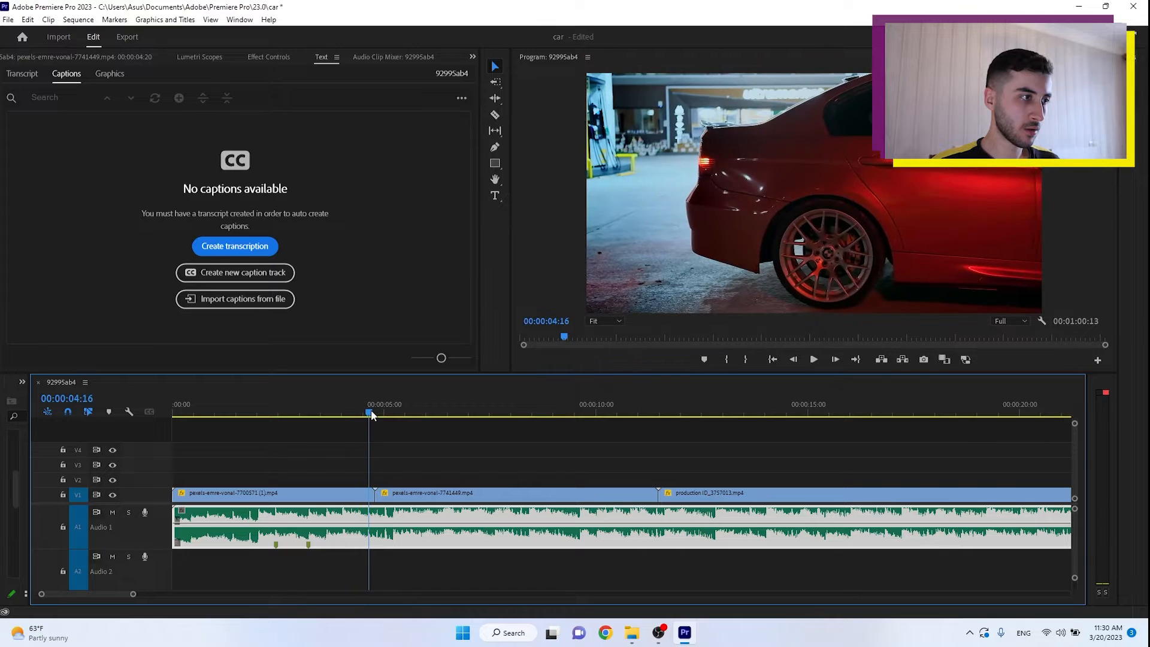
pyautogui.press('space')
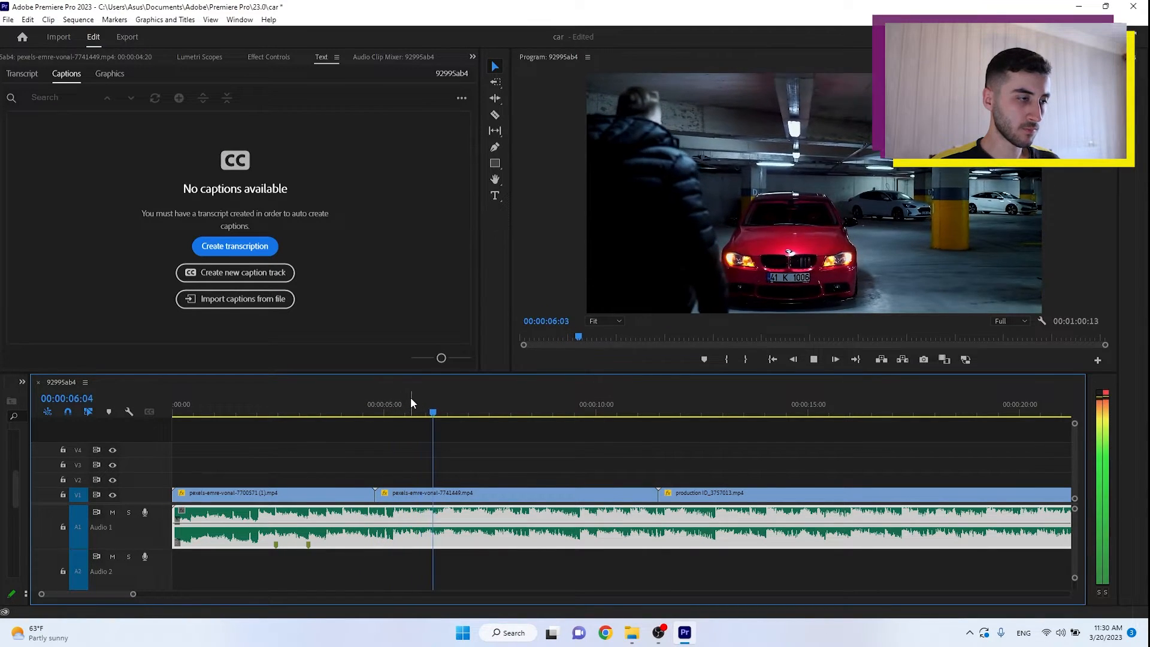
pyautogui.click(445, 413)
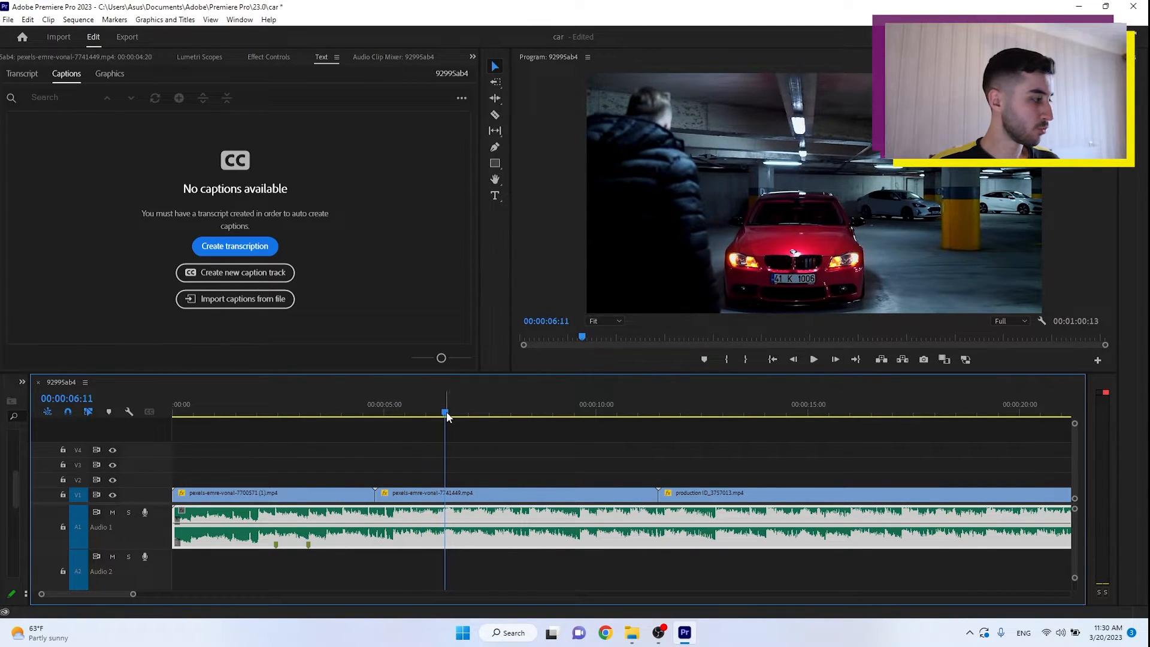
pyautogui.press('m')
# Continue playing and add four more beat markers to the music, at about 7.6, 9.6 and 12.8 seconds and at 00:00:13:17.
pyautogui.press('space')
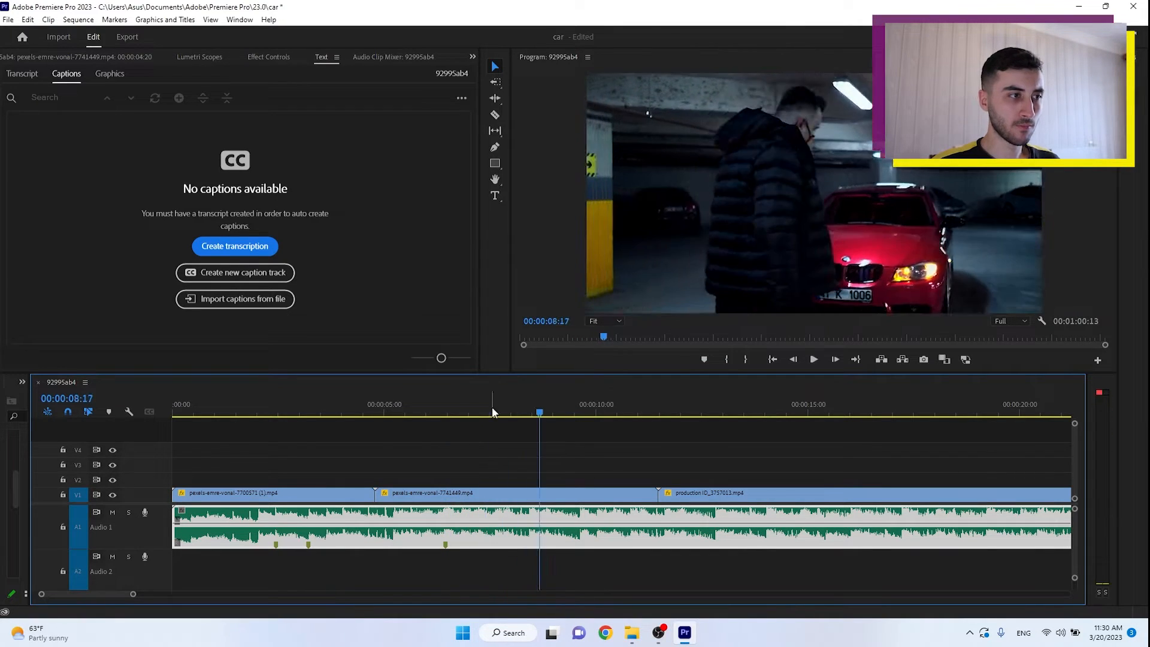
pyautogui.click(492, 412)
pyautogui.press('m')
pyautogui.press('space')
pyautogui.press('m')
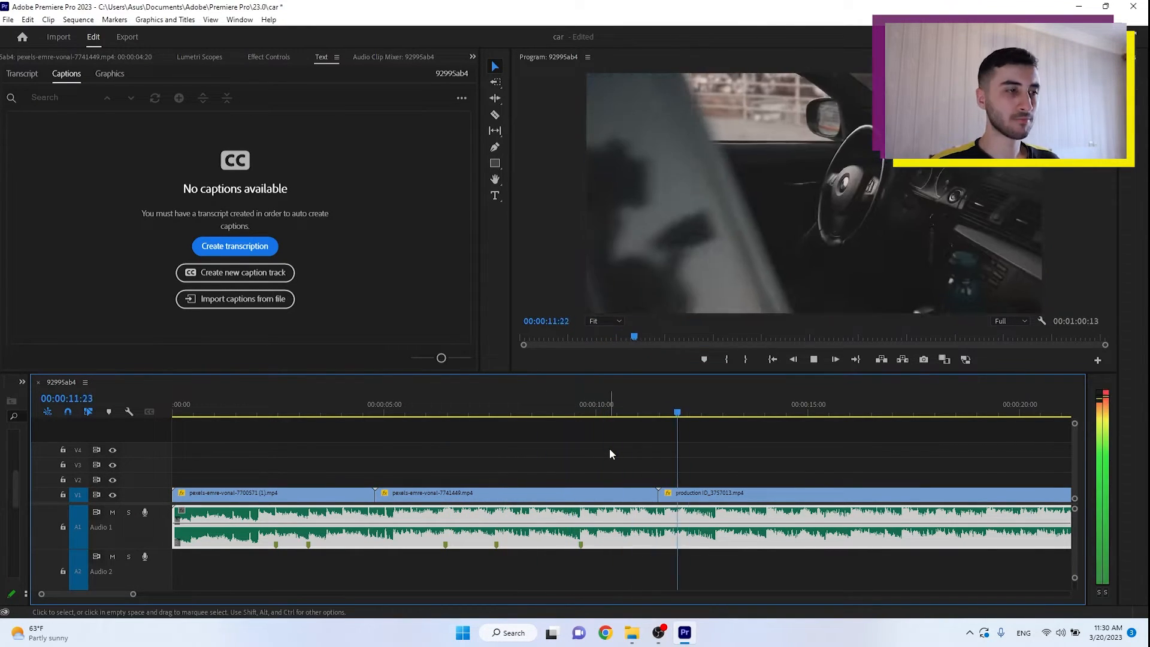
pyautogui.press('m')
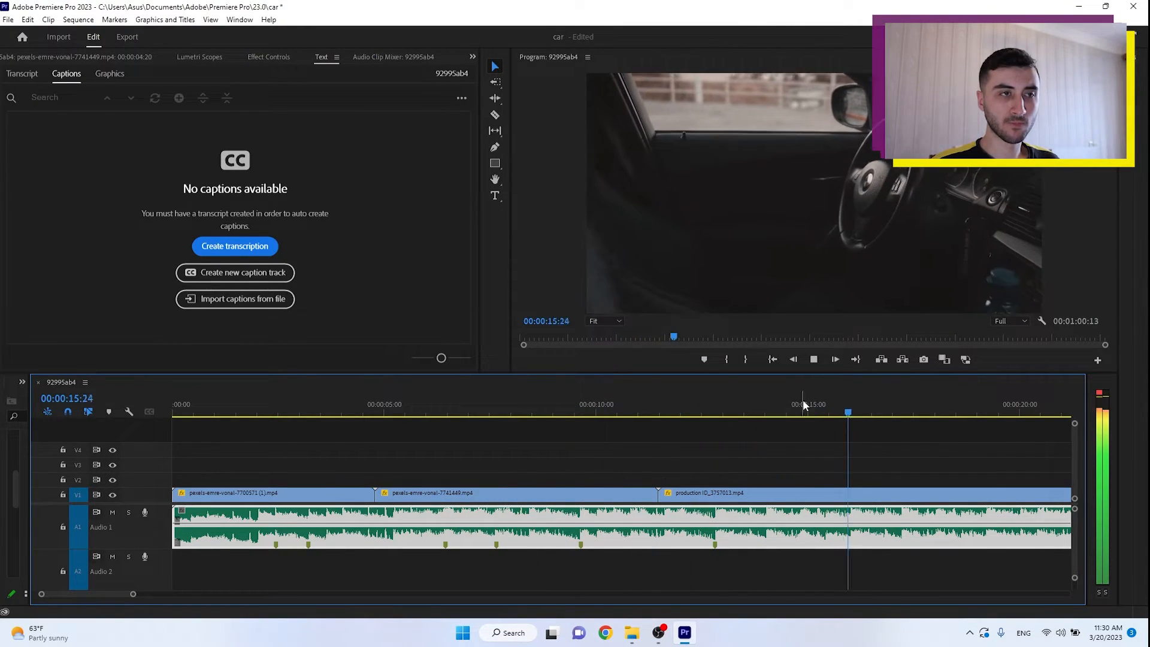
pyautogui.click(749, 409)
pyautogui.press('m')
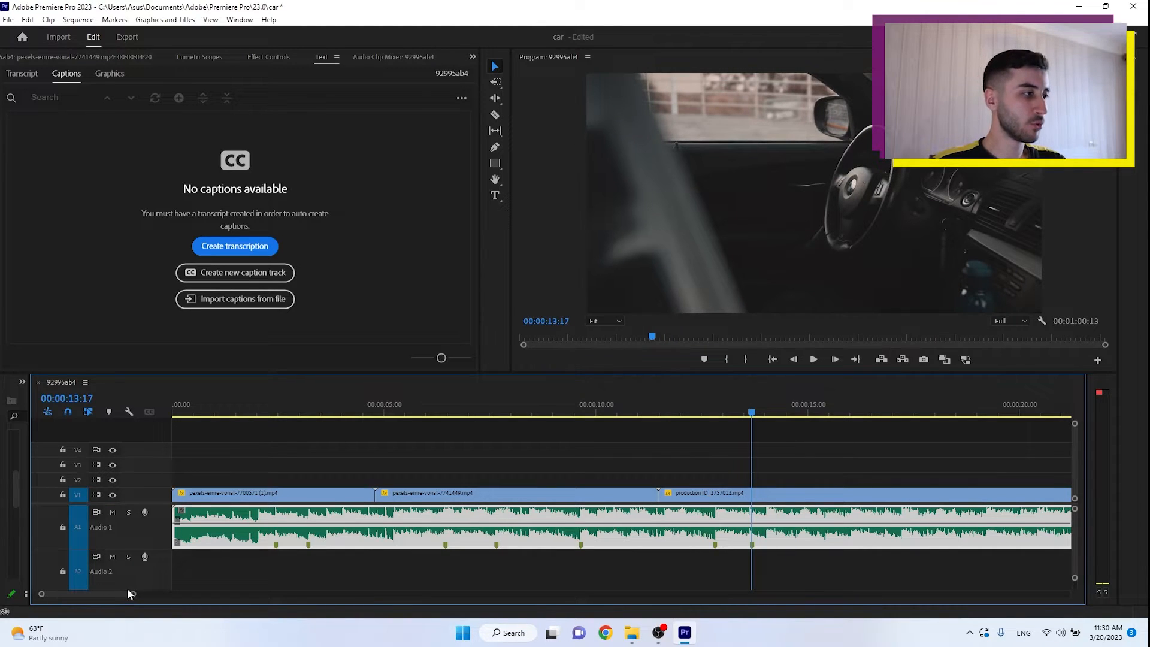
# Replay the opening from the start and place the playhead exactly on the first music marker, 00:00:02:11.
pyautogui.moveTo(133, 596); pyautogui.dragTo(245, 595)
pyautogui.click(175, 410)
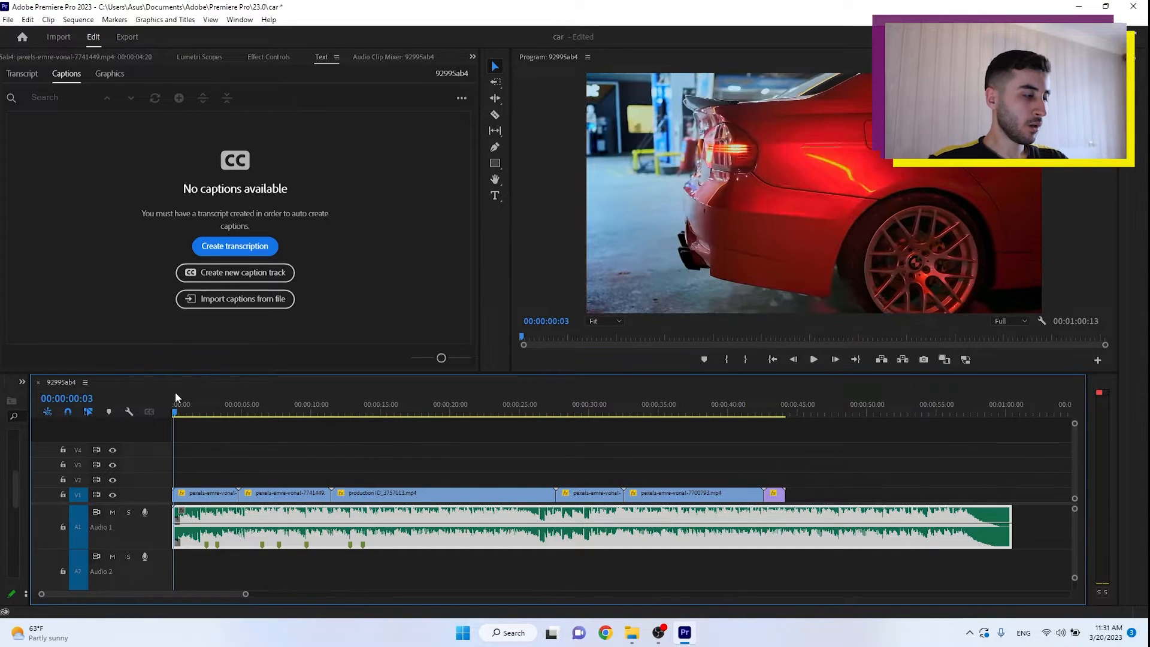
pyautogui.press('space')
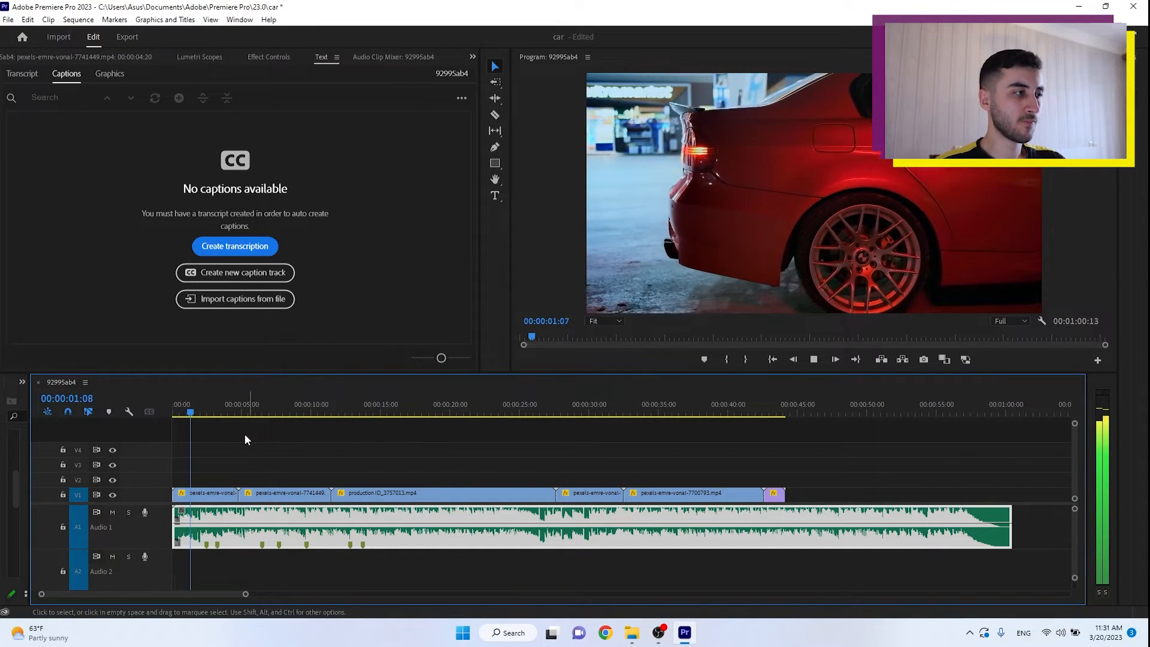
pyautogui.press('space')
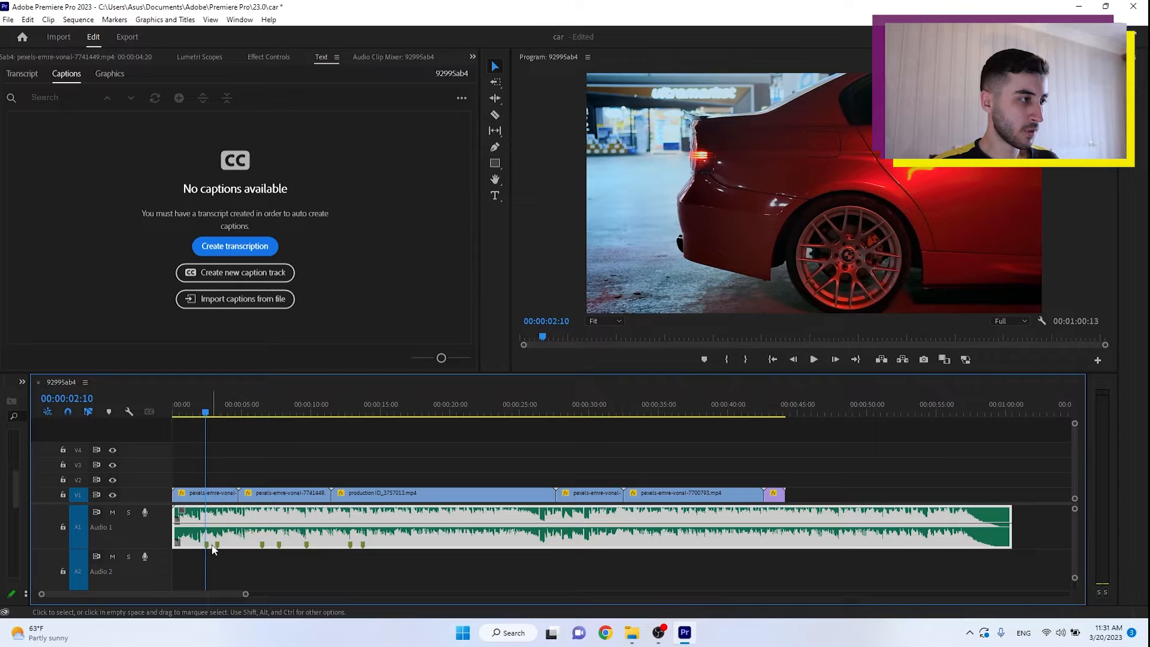
pyautogui.moveTo(246, 595); pyautogui.dragTo(100, 595)
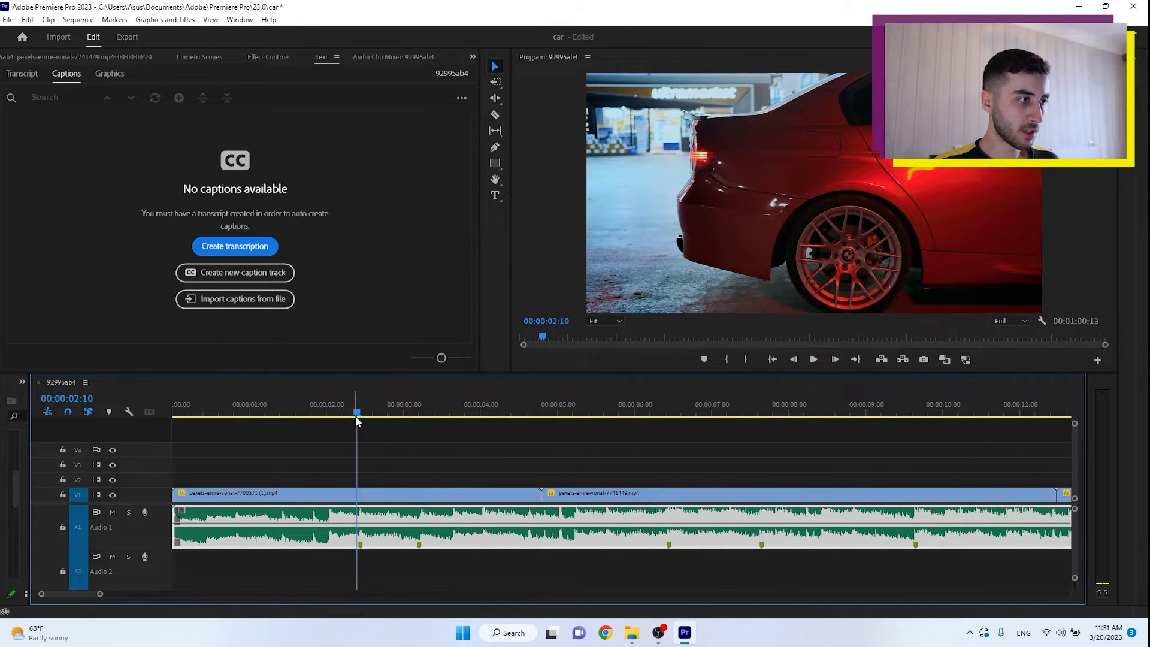
pyautogui.moveTo(357, 414); pyautogui.dragTo(360, 414)
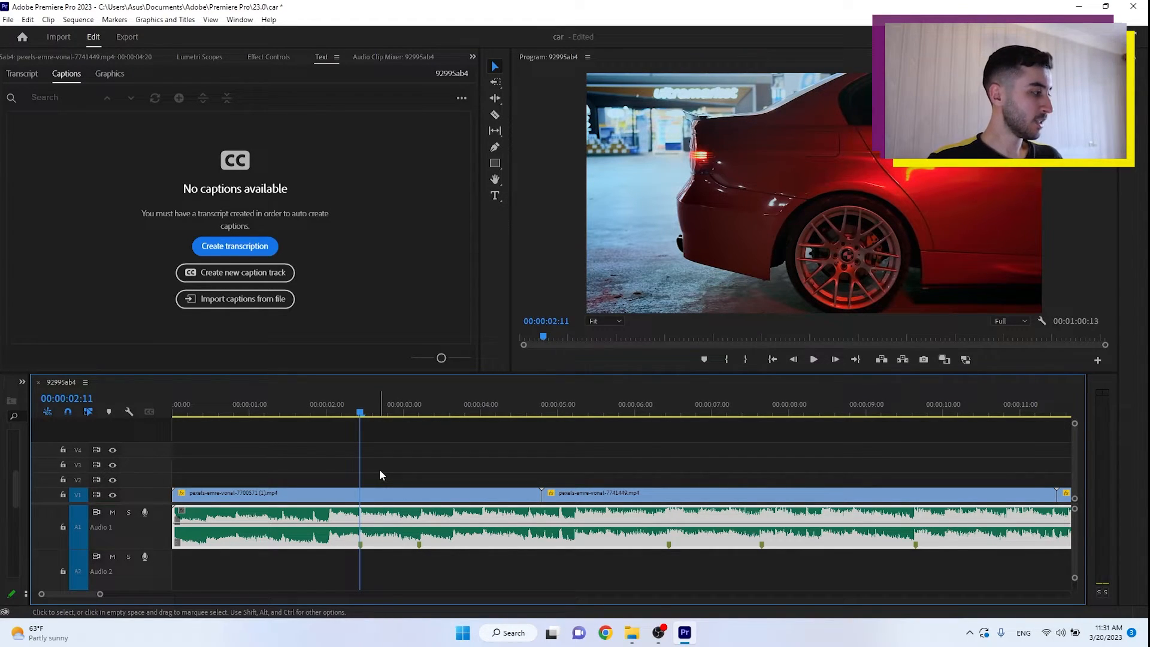
# Split the first BMW clip at the 00:00:02:11 music marker.
pyautogui.press('c')
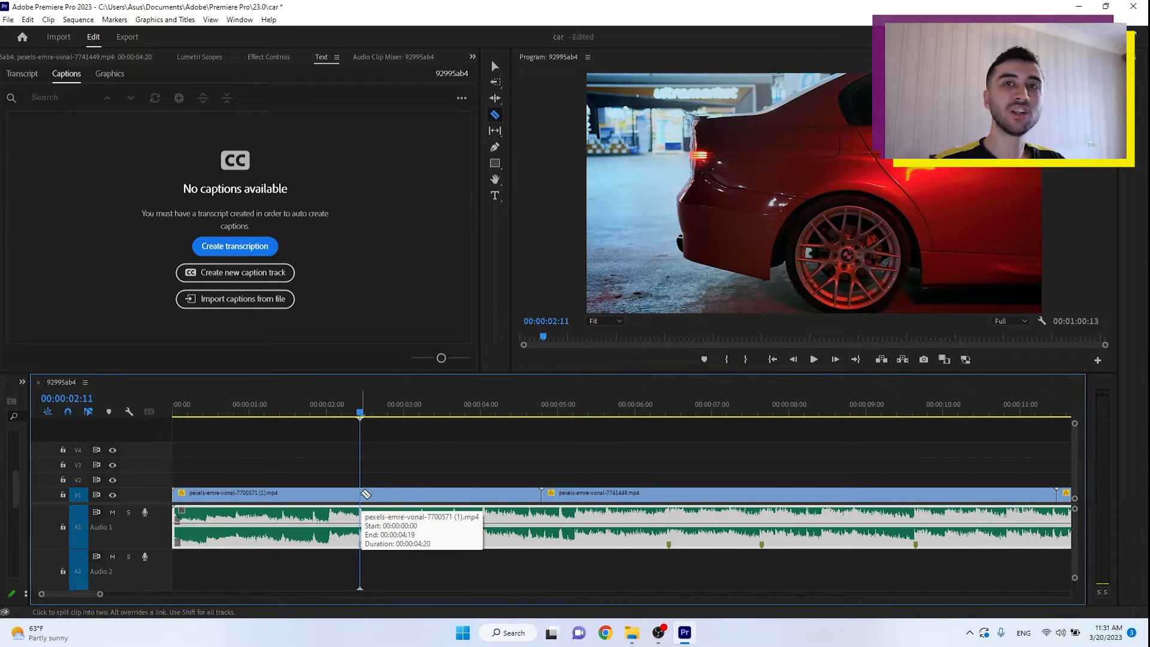
pyautogui.click(366, 494)
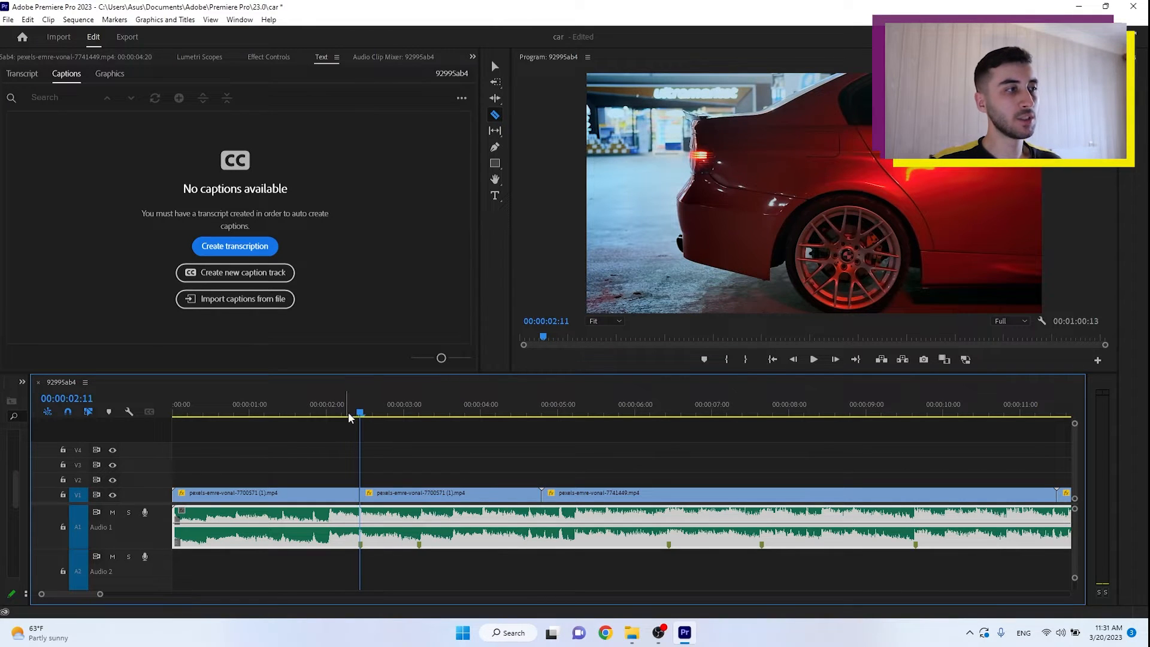
pyautogui.moveTo(357, 414); pyautogui.dragTo(446, 452)
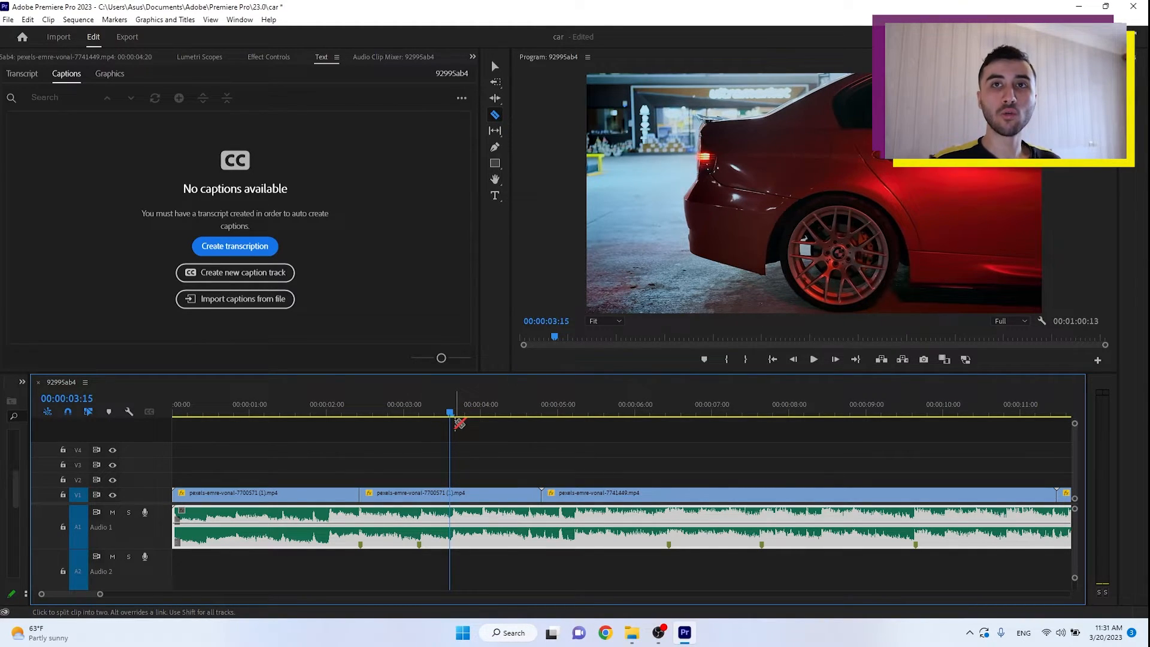
# Delete the part of the first clip after the split and close the gap so the next clip follows directly.
pyautogui.press('v')
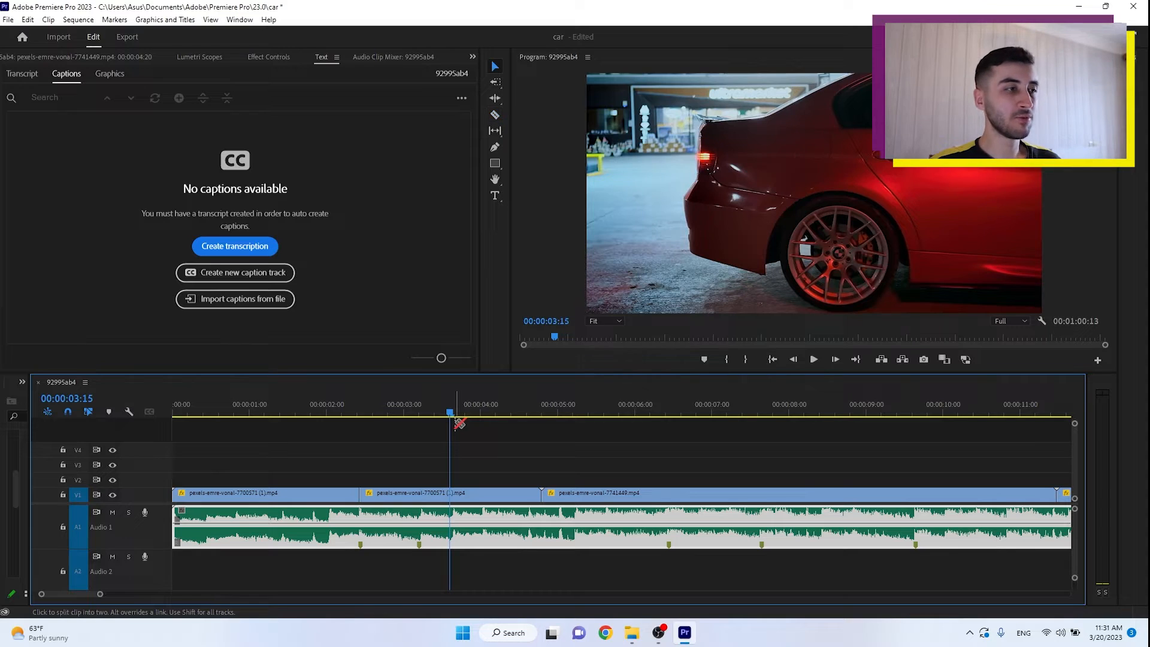
pyautogui.click(515, 493)
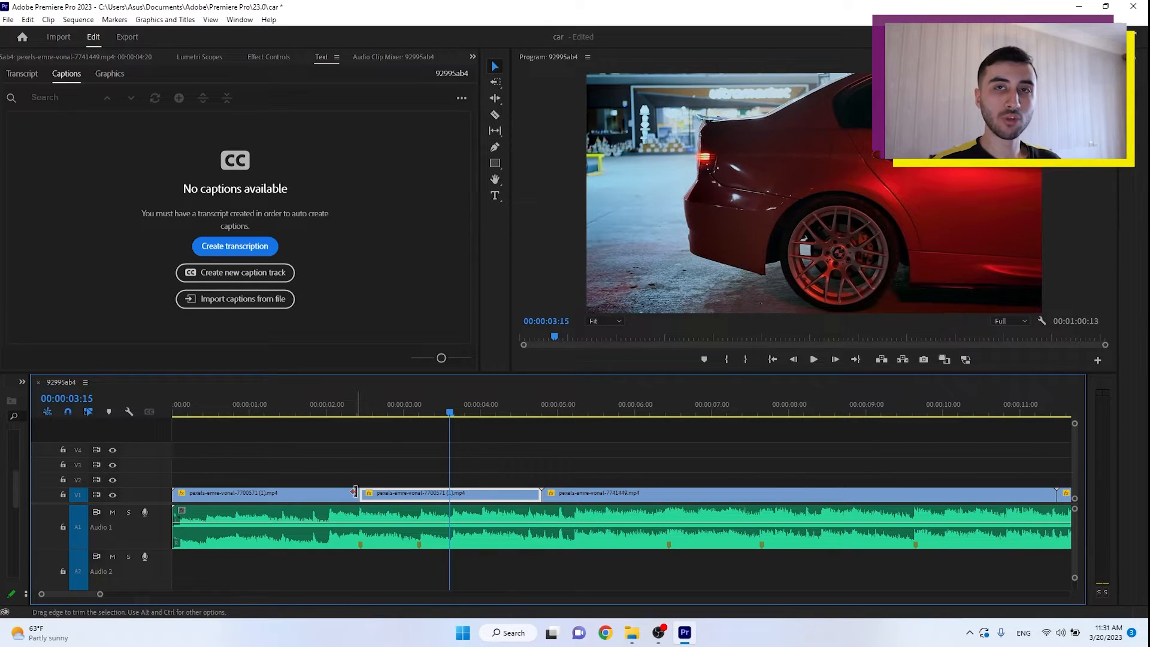
pyautogui.press('Delete')
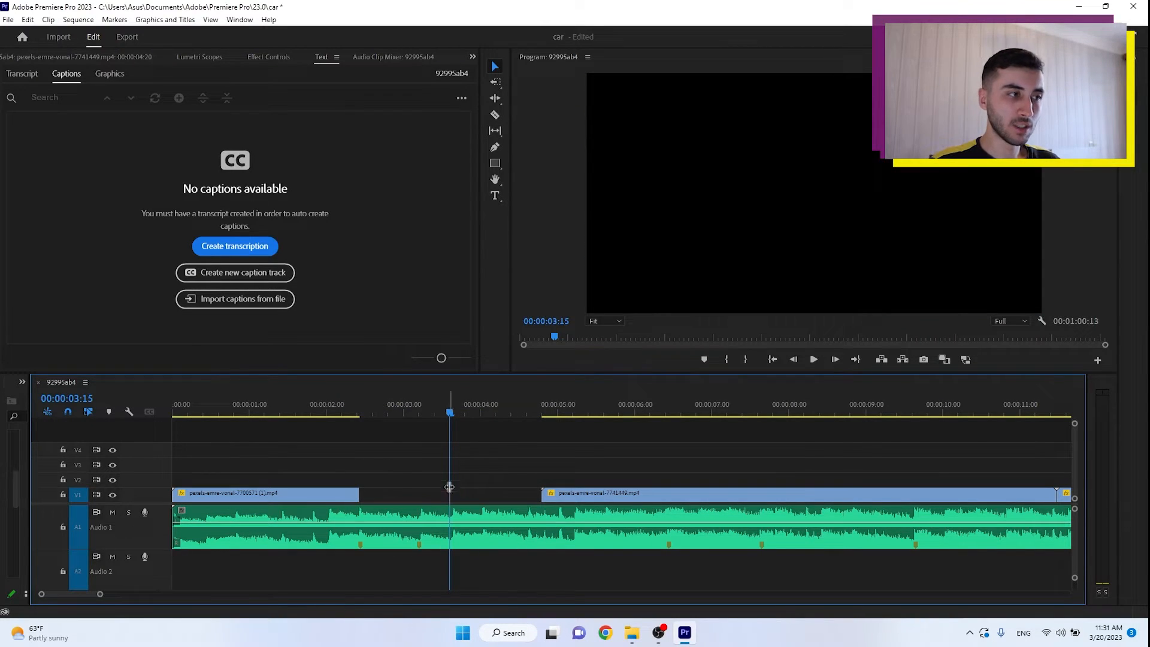
pyautogui.click(488, 493)
pyautogui.press('Delete')
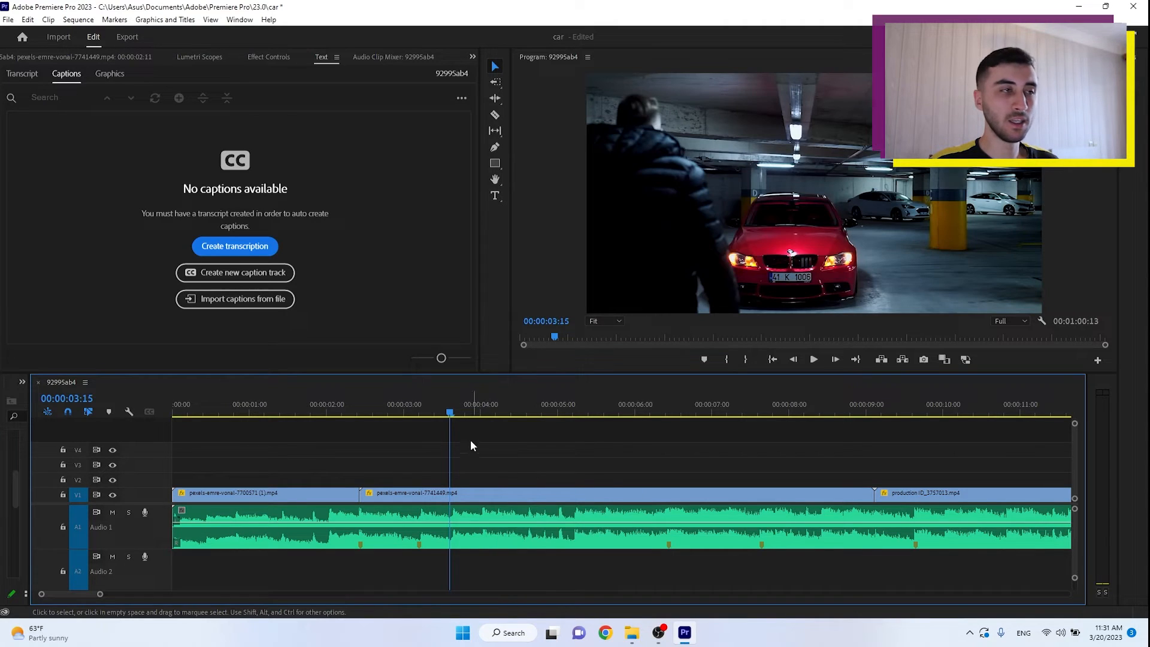
# Replay the opening from the start to check the first cut against the beat.
pyautogui.moveTo(450, 412); pyautogui.dragTo(27, 403)
pyautogui.press('space')
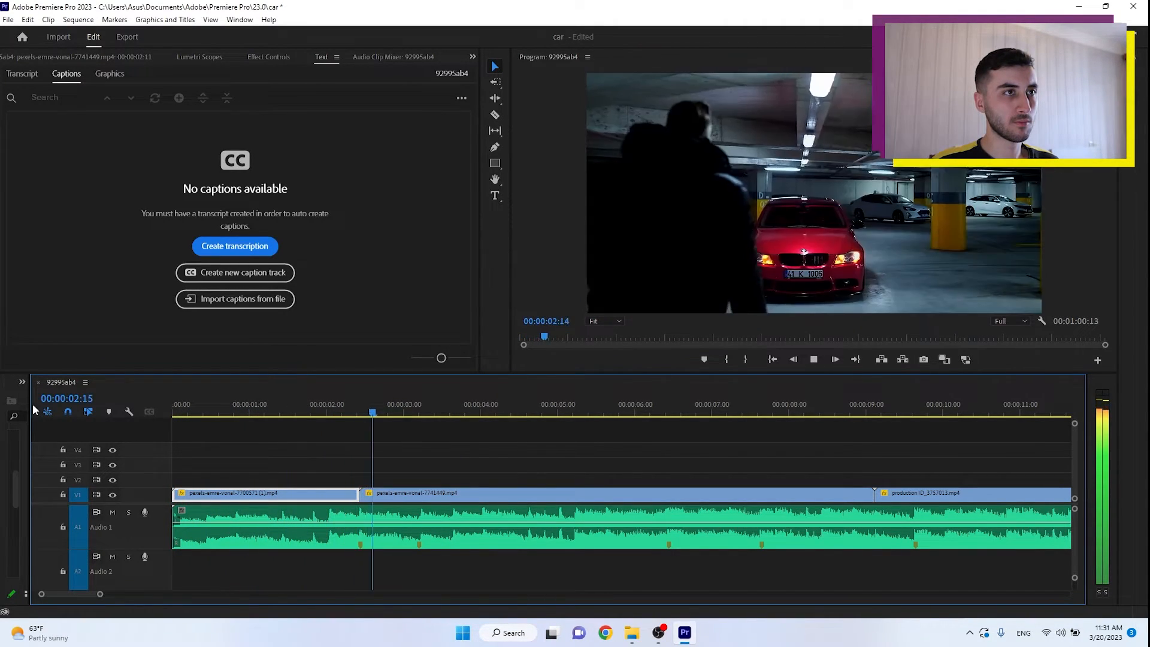
pyautogui.press('space')
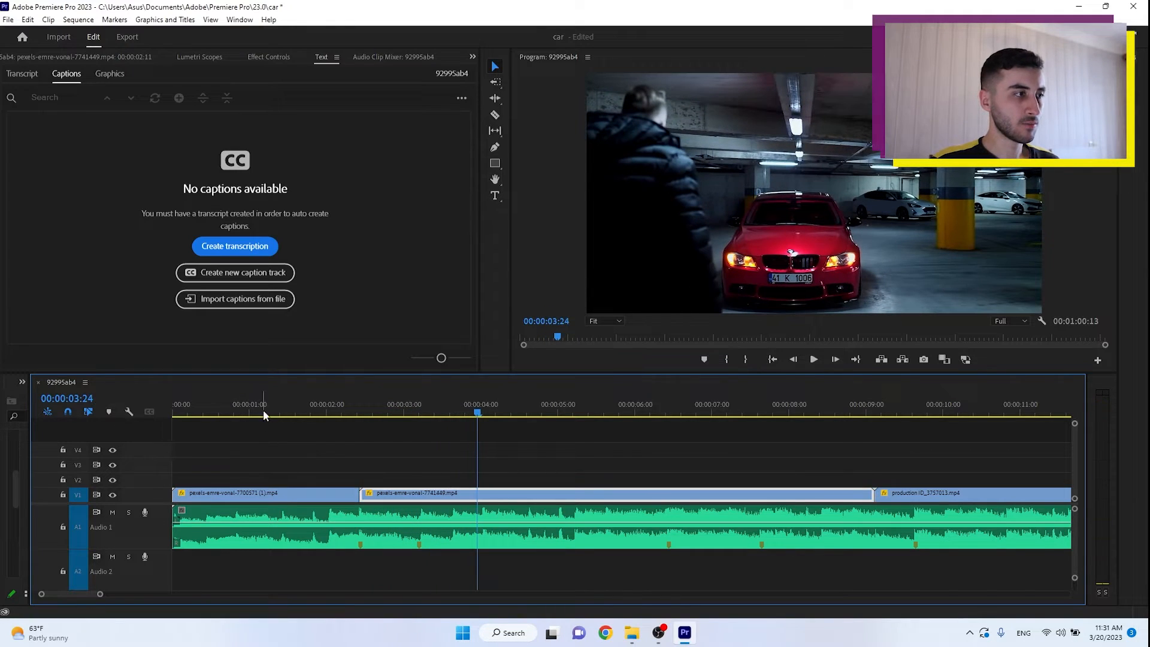
# Trim the second clip to end at 00:00:03:06 and move the production ID_3757013 clip up against it.
pyautogui.click(362, 401)
pyautogui.press('space')
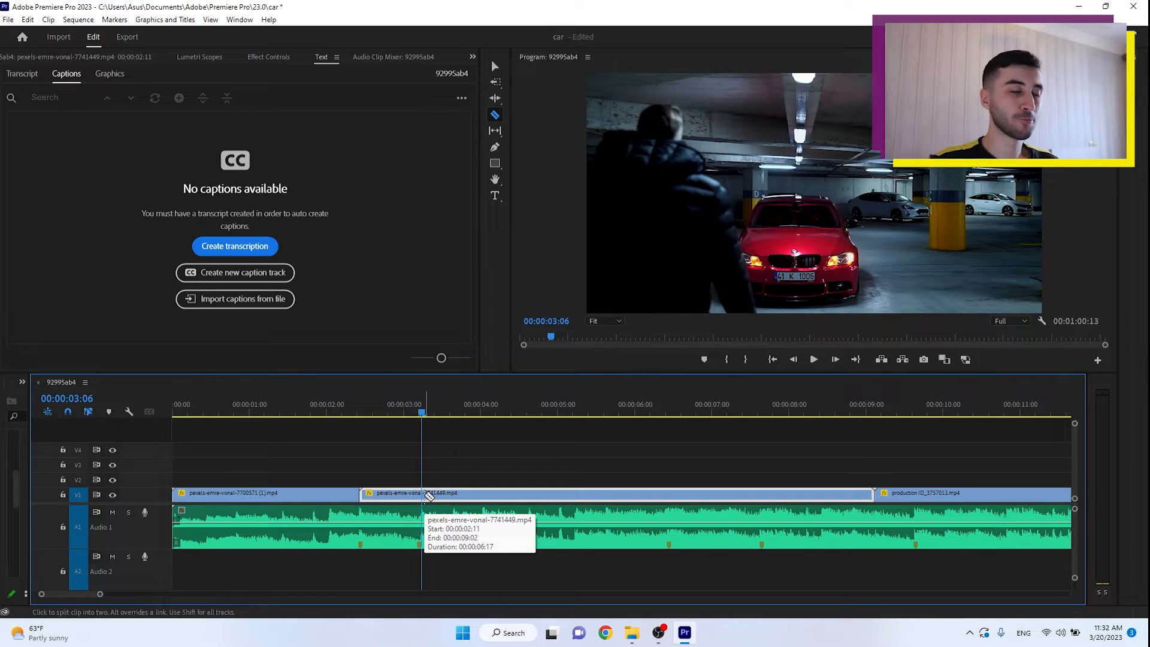
pyautogui.click(422, 495)
pyautogui.press('v')
pyautogui.click(600, 495)
pyautogui.press('Delete')
pyautogui.moveTo(923, 495); pyautogui.dragTo(470, 495)
# Split the third clip just before the 00:00:06:11 music marker and delete the part after the split.
pyautogui.press('space')
pyautogui.press('c')
pyautogui.click(662, 495)
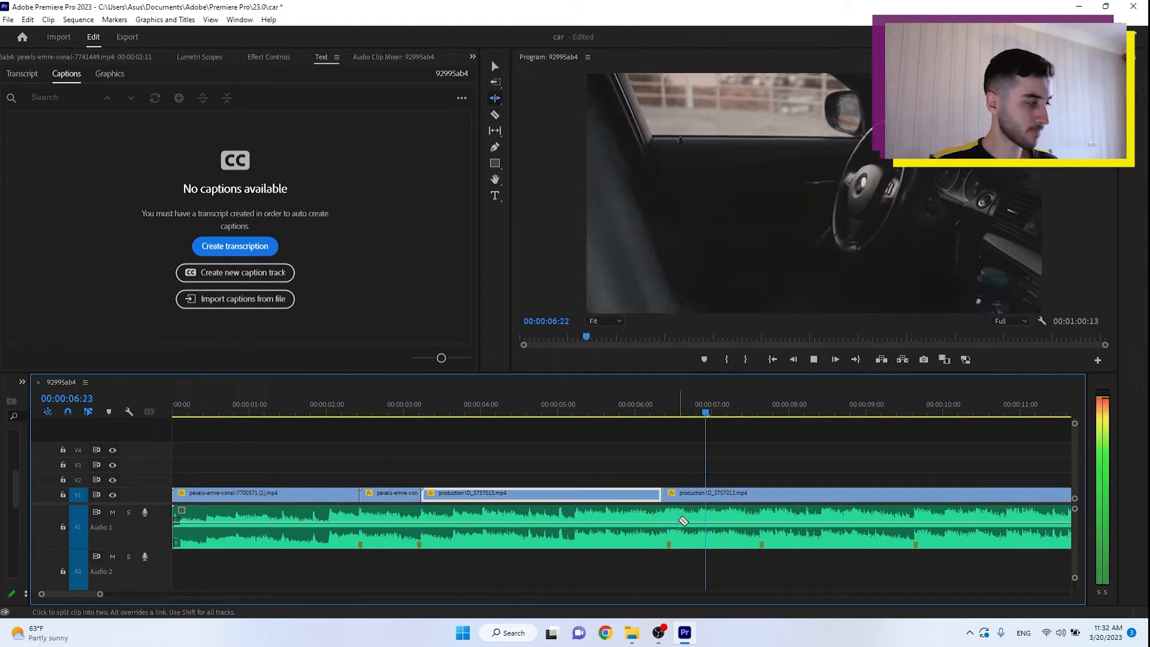
pyautogui.press('v')
pyautogui.click(839, 495)
pyautogui.press('Delete')
# Split the fourth clip at the music marker near 7.6 seconds and place the playhead at 00:00:09:17.
pyautogui.click(762, 405)
pyautogui.press('c')
pyautogui.click(761, 495)
pyautogui.press('v')
pyautogui.click(919, 415)
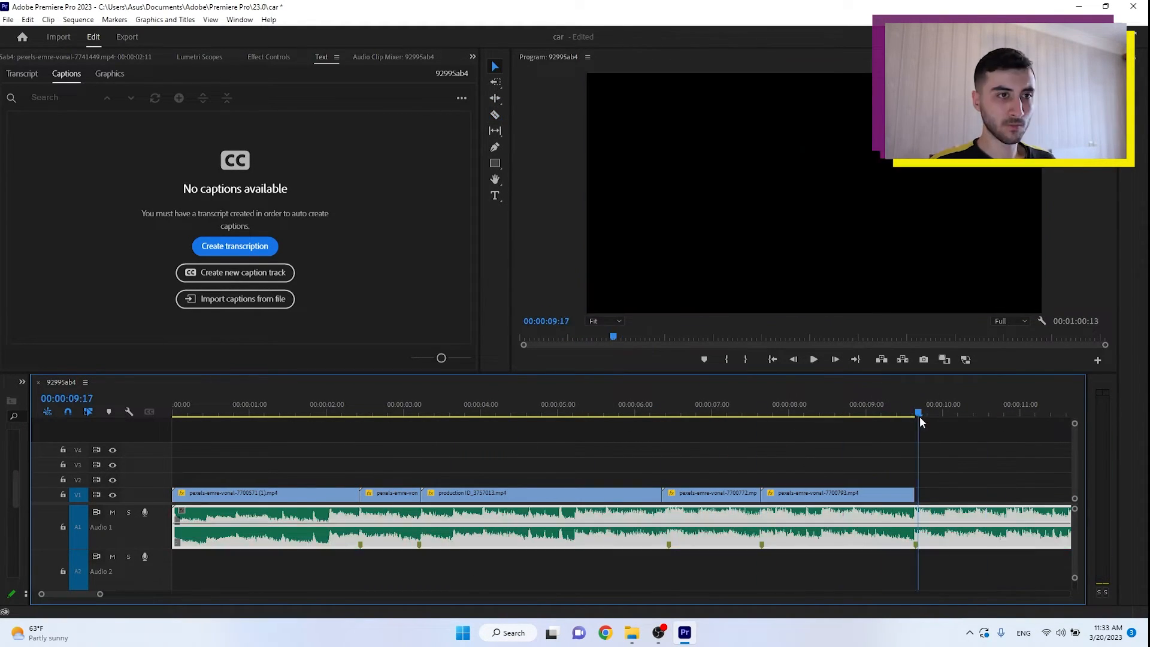
# Replay the arranged clips from the start to check the cuts against the music.
pyautogui.click(270, 495)
pyautogui.press('Home')
pyautogui.press('space')
pyautogui.press('space')
# Move the purple 2c90 clip directly behind the fifth clip and return the playhead to the start.
pyautogui.click(835, 527)
pyautogui.moveTo(100, 594); pyautogui.dragTo(188, 626)
pyautogui.moveTo(581, 495); pyautogui.dragTo(387, 495)
pyautogui.press('Home')
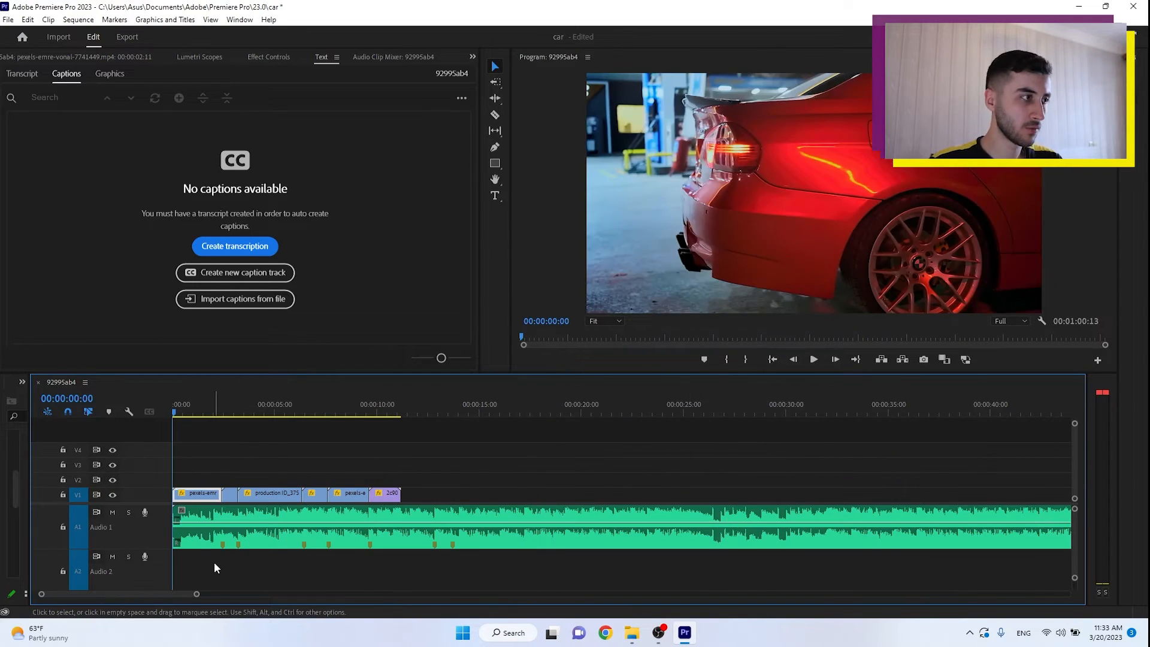
# Cut the Cars track at 00:00:13:17 and delete the remaining music.
pyautogui.press('space')
pyautogui.press('c')
pyautogui.click(454, 530)
pyautogui.click(659, 530)
pyautogui.press('Delete')
pyautogui.press('Home')
# Widen the area beside the program monitor and open the Effects workspace with the Color Correction video effects expanded.
pyautogui.moveTo(1119, 172); pyautogui.dragTo(894, 179)
pyautogui.click(1085, 37)
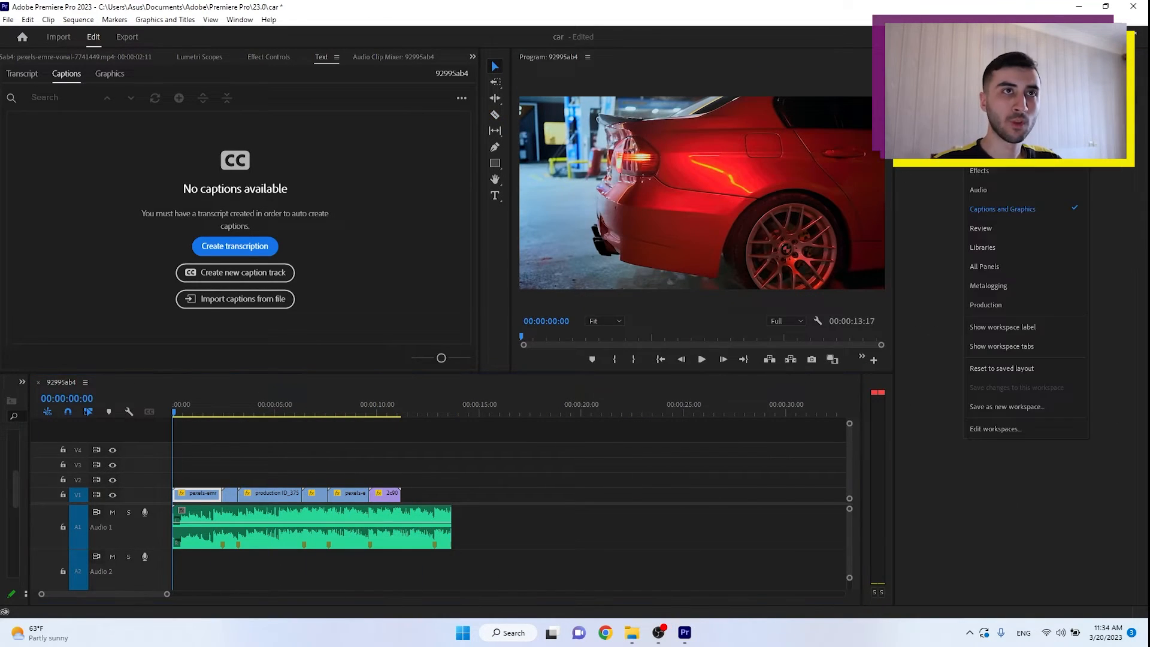
pyautogui.click(979, 171)
pyautogui.click(963, 136)
pyautogui.click(969, 184)
# Try the ASC CDL and Tint color correction effects on the first clip and play it.
pyautogui.moveTo(1010, 196); pyautogui.dragTo(240, 492)
pyautogui.press('space')
pyautogui.hotkey('ctrl', 'z')
pyautogui.moveTo(1002, 244); pyautogui.dragTo(239, 493)
pyautogui.press('space')
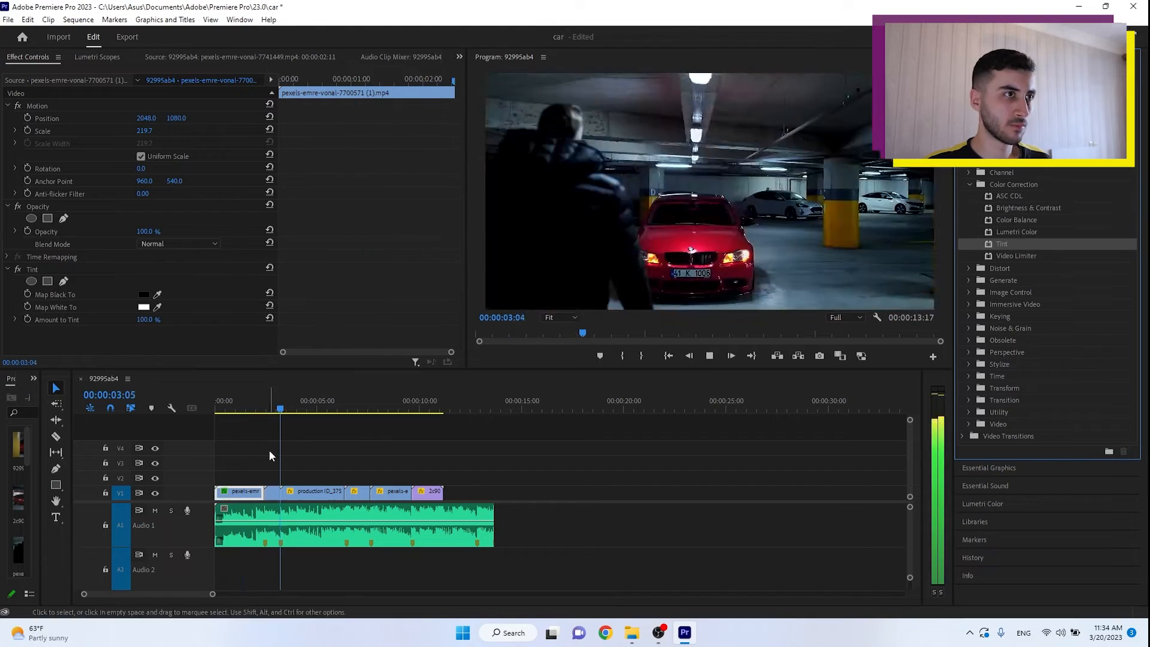
# Try the Corner Pin distort effect and the Alpha Adjust keying effect on the first clip.
pyautogui.click(968, 268)
pyautogui.moveTo(1012, 280); pyautogui.dragTo(240, 493)
pyautogui.click(969, 406)
pyautogui.moveTo(1014, 417); pyautogui.dragTo(240, 493)
pyautogui.click(247, 408)
# Try the Auto Reframe and Vertical Flip transform effects on the first clip.
pyautogui.click(970, 481)
pyautogui.moveTo(1016, 493); pyautogui.dragTo(239, 492)
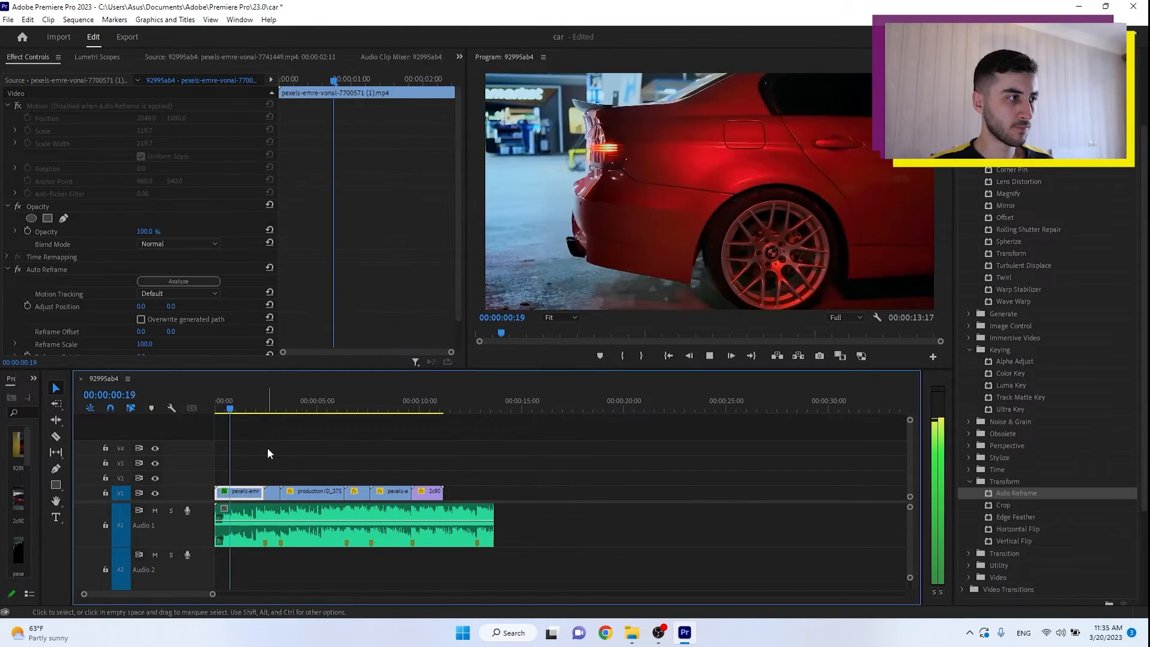
pyautogui.hotkey('ctrl', 'z')
pyautogui.moveTo(1014, 541); pyautogui.dragTo(240, 492)
pyautogui.hotkey('ctrl', 'z')
# Try out Transition and Stylize video effects such as Alpha Glow and Replicate on the first clip.
pyautogui.click(969, 577)
pyautogui.click(969, 497)
pyautogui.moveTo(1017, 509); pyautogui.dragTo(240, 493)
pyautogui.hotkey('ctrl', 'z')
pyautogui.click(969, 458)
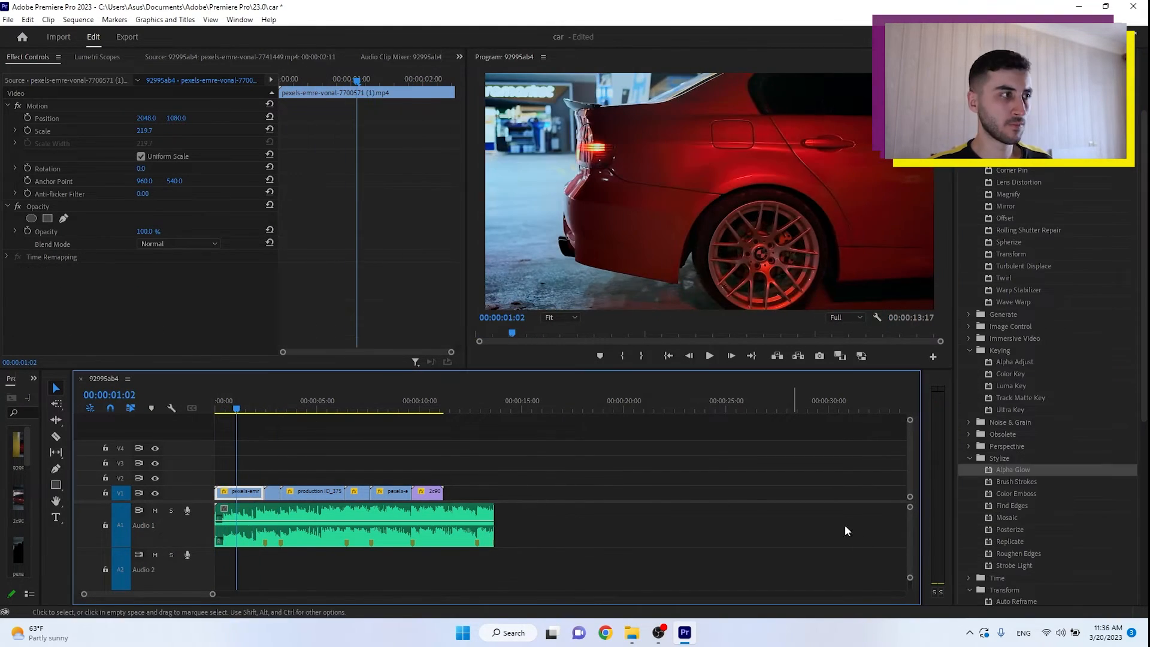
pyautogui.moveTo(1011, 541); pyautogui.dragTo(240, 493)
# Try the Lens Flare and Lightning generate effects on the first clip and scrub through it.
pyautogui.click(968, 338)
pyautogui.click(969, 315)
pyautogui.moveTo(1011, 338); pyautogui.dragTo(239, 493)
pyautogui.click(219, 408)
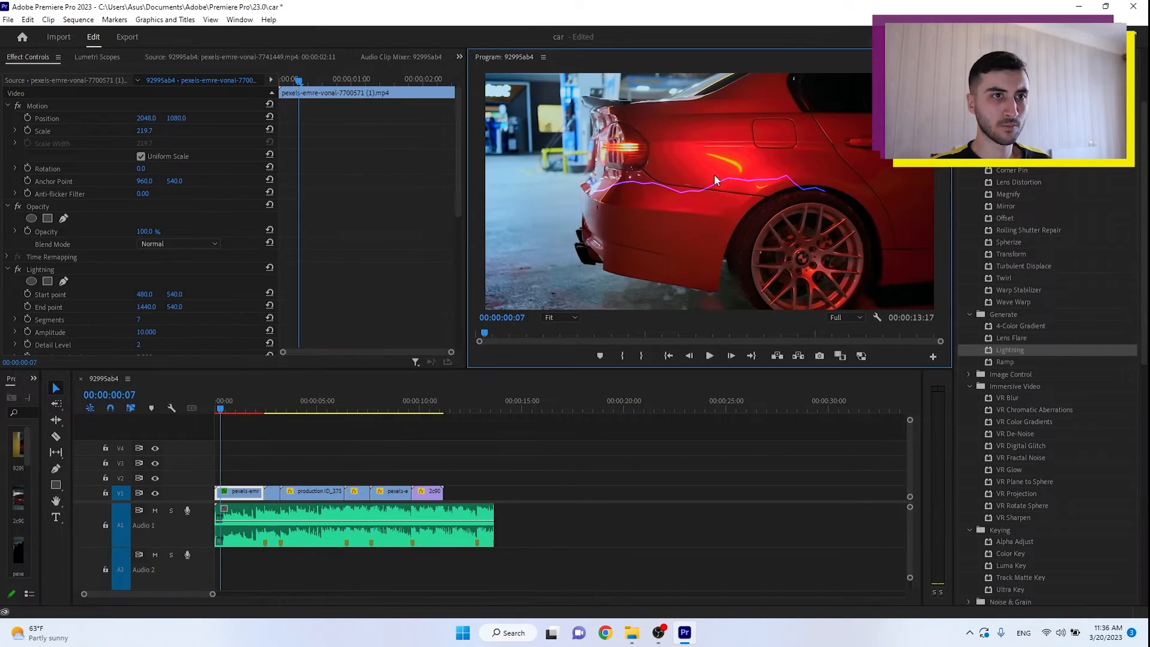
pyautogui.doubleClick(714, 181)
pyautogui.scroll(-4, 144, 281)
pyautogui.moveTo(485, 333); pyautogui.dragTo(534, 333)
pyautogui.hotkey('ctrl', 'z')
# Try the Ramp and Twirl effects and one further video effect on the first clip.
pyautogui.moveTo(1006, 362); pyautogui.dragTo(240, 493)
pyautogui.click(237, 408)
pyautogui.hotkey('ctrl', 'z')
pyautogui.moveTo(1005, 278); pyautogui.dragTo(245, 492)
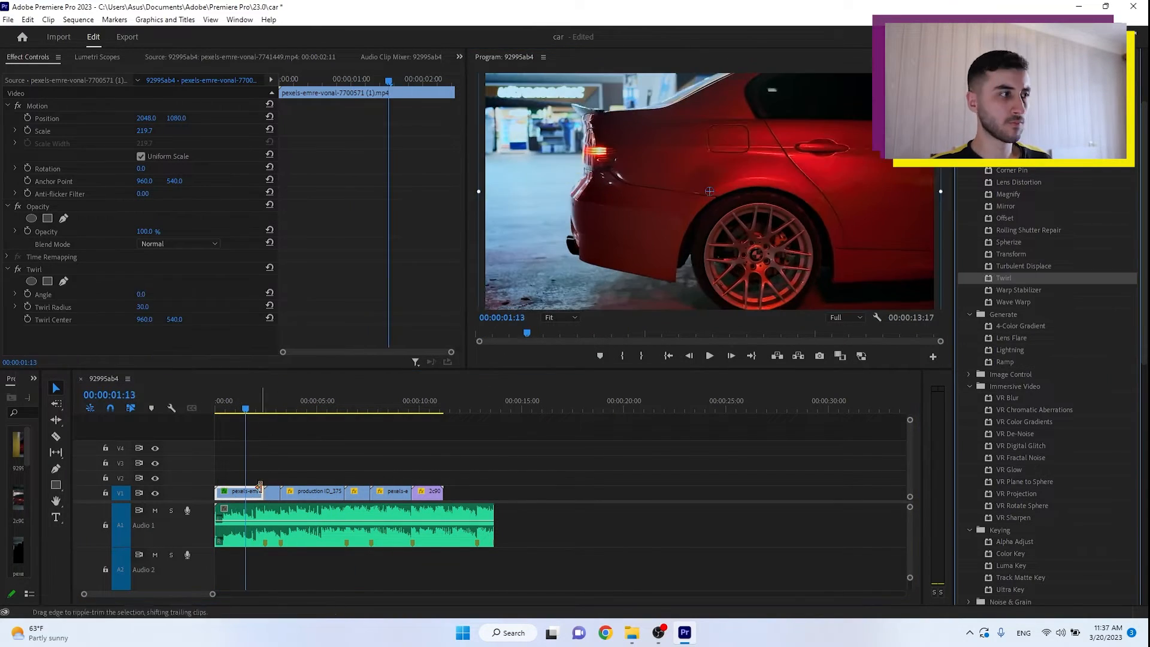
pyautogui.hotkey('ctrl', 'z')
pyautogui.moveTo(1007, 387); pyautogui.dragTo(240, 493)
pyautogui.press('space')
pyautogui.click(251, 408)
pyautogui.hotkey('ctrl', 'z')
# Try the Block Dissolve effect on the first clip and play it from the start.
pyautogui.click(969, 473)
pyautogui.scroll(-5, 1019, 468)
pyautogui.moveTo(1017, 585); pyautogui.dragTo(240, 493)
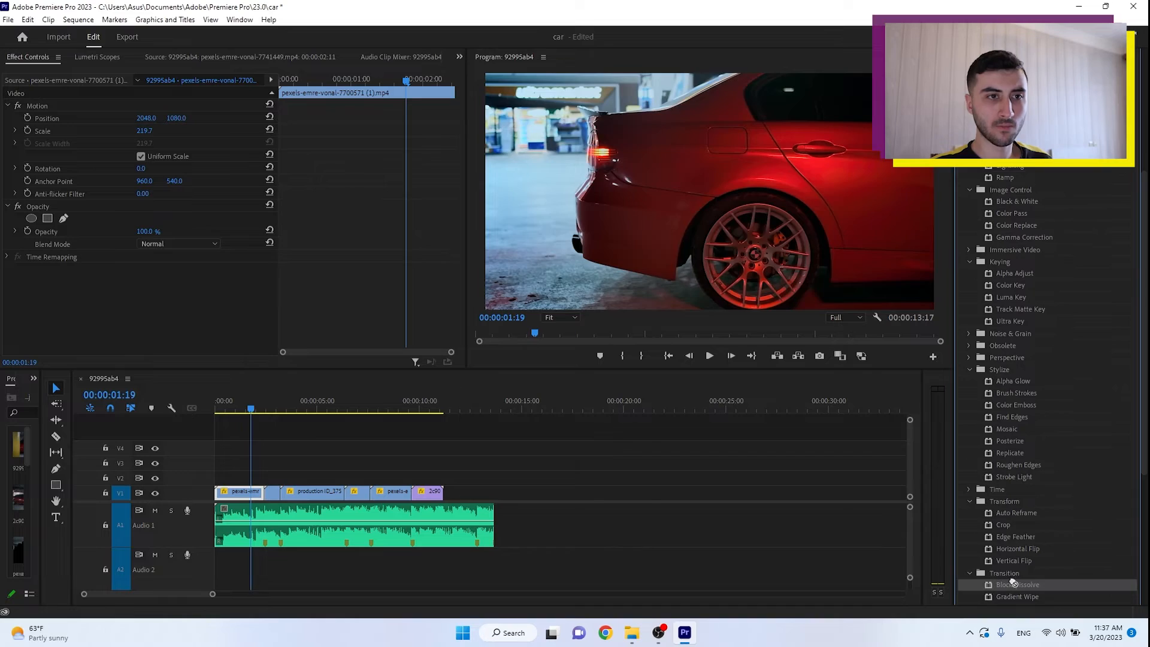
pyautogui.click(313, 409)
pyautogui.scroll(15, 1043, 360)
pyautogui.click(217, 410)
pyautogui.press('space')
pyautogui.hotkey('ctrl', 'z')
# Apply the Fast Blur In preset to the first clip and try another preset on the fourth clip.
pyautogui.moveTo(1082, 198); pyautogui.dragTo(239, 492)
pyautogui.moveTo(278, 410); pyautogui.dragTo(346, 411)
pyautogui.moveTo(1045, 232); pyautogui.dragTo(357, 493)
pyautogui.hotkey('ctrl', 'z')
# Try the Mosaic In preset on the fifth clip, pexels-emre-vonal-7700793, and play it.
pyautogui.click(969, 280)
pyautogui.scroll(-3, 1043, 282)
pyautogui.moveTo(1010, 172); pyautogui.dragTo(390, 493)
pyautogui.click(969, 196)
pyautogui.press('space')
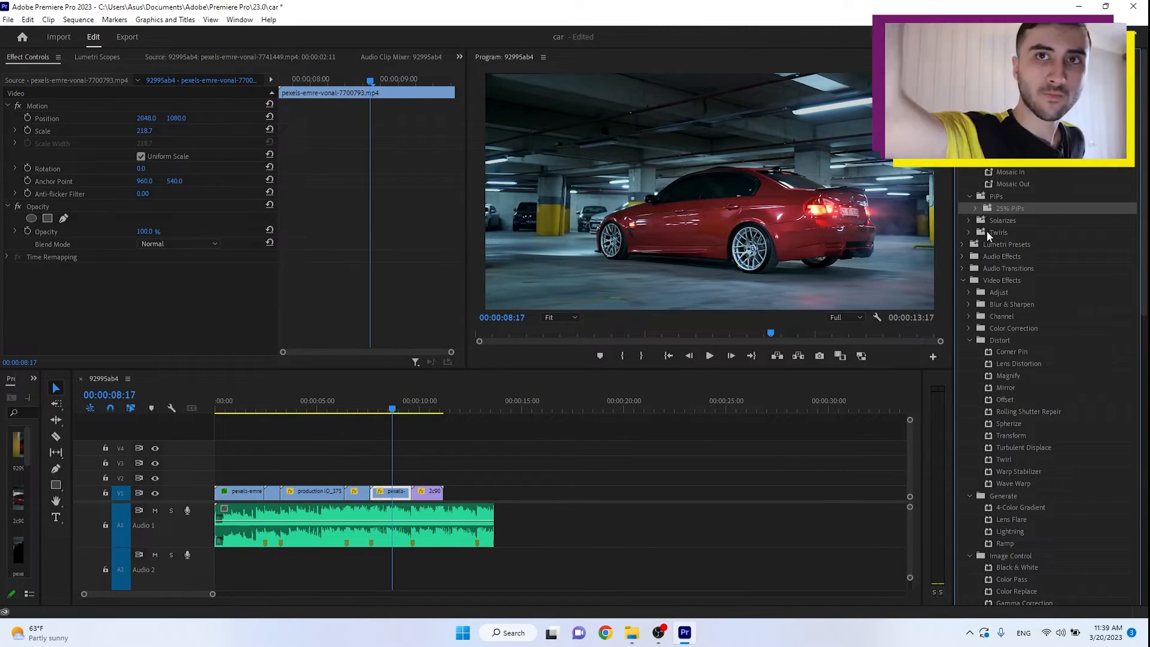
# Try another effect preset on the fifth clip, undo it and scrub through the clip.
pyautogui.click(963, 245)
pyautogui.scroll(5, 1042, 270)
pyautogui.moveTo(1019, 113); pyautogui.dragTo(390, 493)
pyautogui.press('space')
pyautogui.hotkey('ctrl', 'z')
pyautogui.click(390, 408)
pyautogui.moveTo(389, 408); pyautogui.dragTo(409, 445)
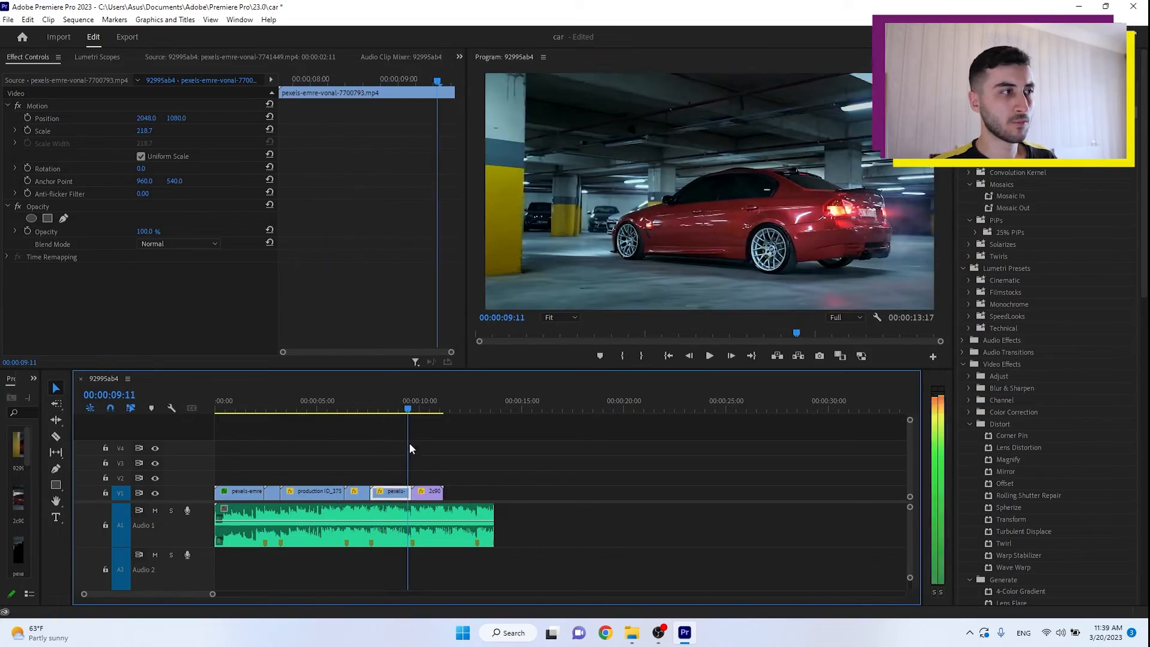
# Try the Convolution Kernel Emboss preset on the fifth clip and play it.
pyautogui.click(970, 173)
pyautogui.moveTo(1037, 208); pyautogui.dragTo(390, 493)
pyautogui.click(367, 410)
pyautogui.press('space')
pyautogui.hotkey('ctrl', 'z')
# Try the Convolution Kernel Find Edges preset on the fifth clip and play the sequence from the start.
pyautogui.doubleClick(1041, 220)
pyautogui.click(631, 380)
pyautogui.moveTo(367, 409); pyautogui.dragTo(145, 410)
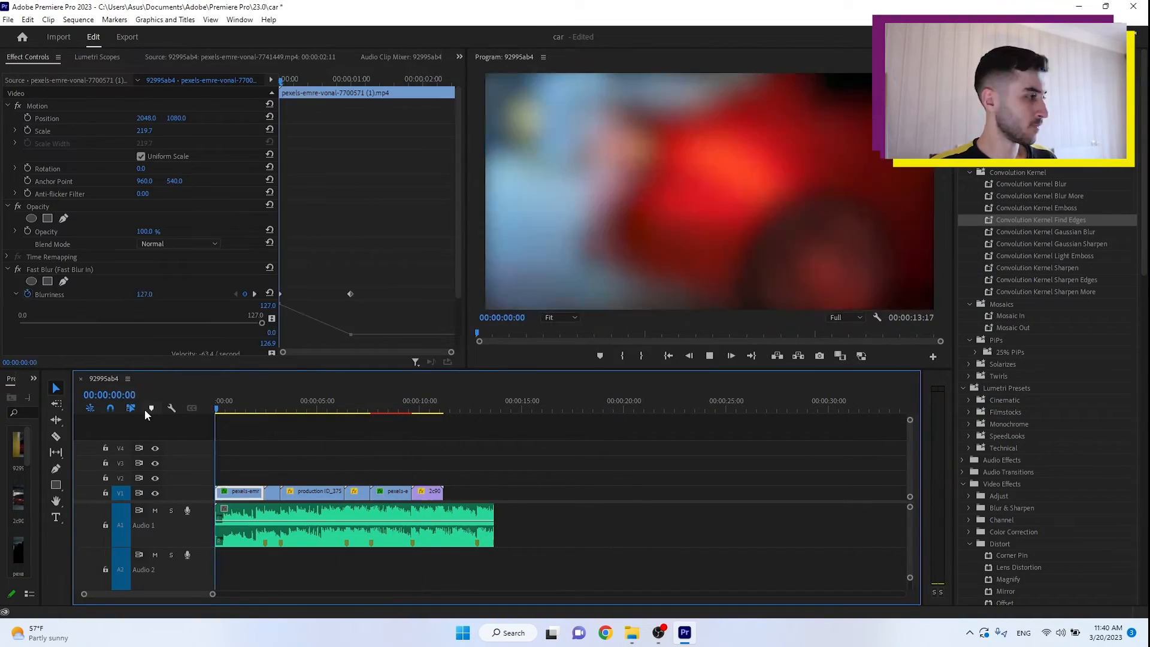
pyautogui.press('space')
pyautogui.hotkey('ctrl', 'z')
# Try the Convolution Kernel Gaussian Sharpen and Light Emboss presets on the fifth clip.
pyautogui.moveTo(392, 409); pyautogui.dragTo(409, 428)
pyautogui.moveTo(1052, 244); pyautogui.dragTo(390, 492)
pyautogui.hotkey('ctrl', 'z')
pyautogui.moveTo(392, 410); pyautogui.dragTo(415, 426)
pyautogui.moveTo(1045, 256); pyautogui.dragTo(390, 493)
pyautogui.click(393, 411)
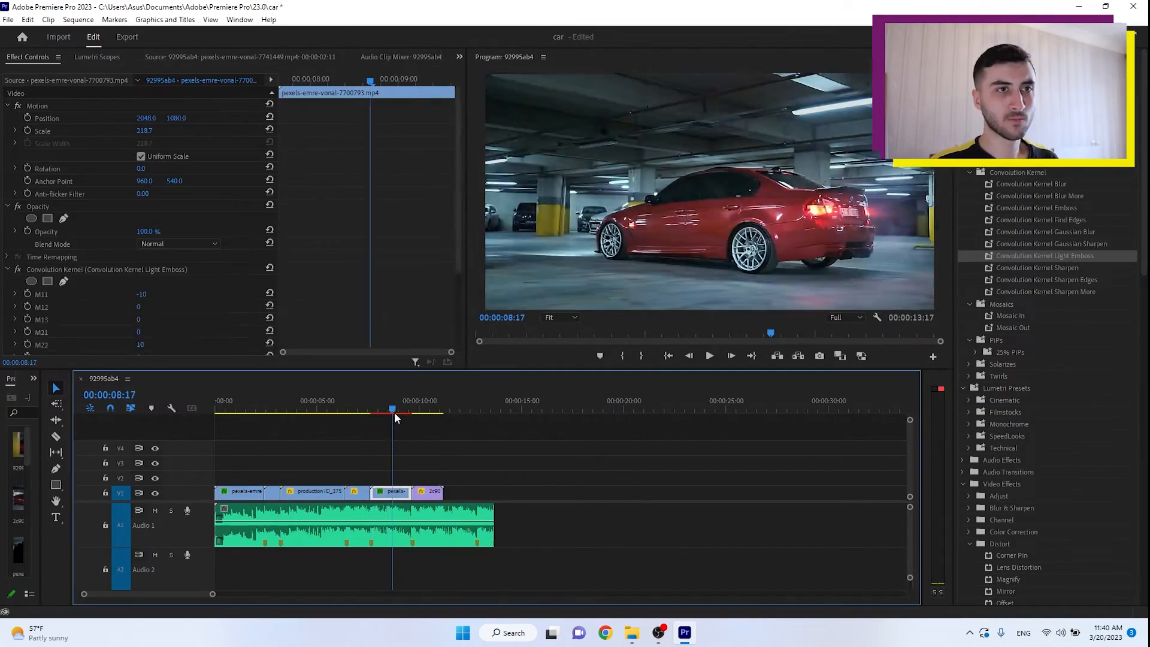
pyautogui.hotkey('ctrl', 'z')
# Apply the Mosaic In preset to the fifth clip and play the sequence from the start.
pyautogui.moveTo(1011, 316); pyautogui.dragTo(390, 492)
pyautogui.click(215, 410)
pyautogui.press('space')
pyautogui.press('c')
pyautogui.press('space')
# Expand the Solarizes presets, apply a preset to the fifth clip and replay the sequence.
pyautogui.click(970, 364)
pyautogui.moveTo(1011, 320); pyautogui.dragTo(390, 492)
pyautogui.click(369, 410)
pyautogui.press('space')
pyautogui.moveTo(376, 410); pyautogui.dragTo(134, 406)
pyautogui.press('space')
pyautogui.press('space')
# Try a Dissolve video transition at the cut between the fourth and fifth clips.
pyautogui.scroll(-7, 975, 375)
pyautogui.click(970, 201)
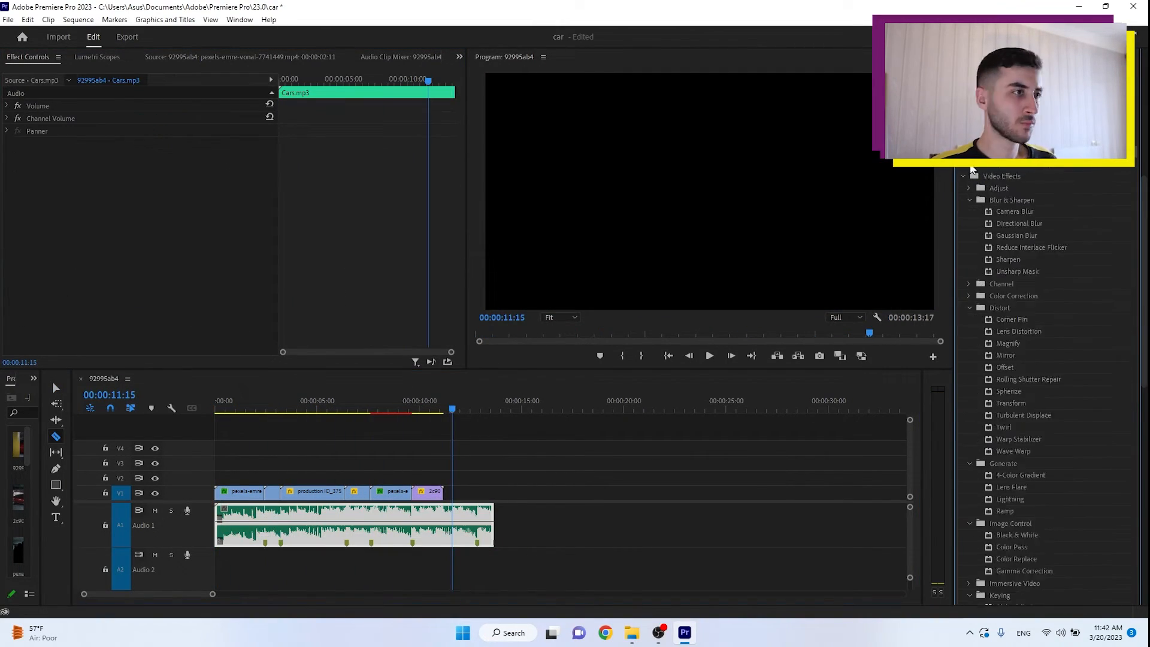
pyautogui.scroll(-10, 976, 375)
pyautogui.click(963, 344)
pyautogui.click(969, 357)
pyautogui.moveTo(1015, 383); pyautogui.dragTo(373, 492)
# Try further video transitions, including Checker Wipe, at the cut between the fourth and fifth clips and play them.
pyautogui.click(969, 411)
pyautogui.moveTo(1010, 420); pyautogui.dragTo(373, 493)
pyautogui.moveTo(1017, 508); pyautogui.dragTo(374, 493)
pyautogui.press('space')
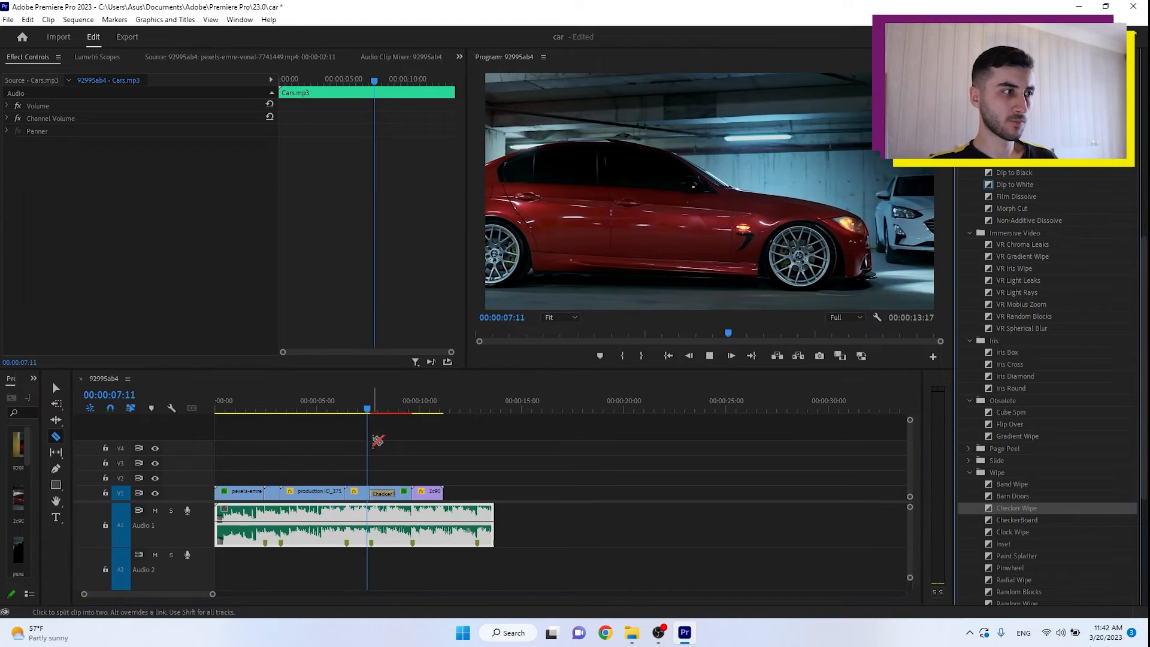
pyautogui.press('v')
# Try the Clock Wipe transition on the fourth clip and play it.
pyautogui.moveTo(1013, 532); pyautogui.dragTo(360, 493)
pyautogui.click(354, 411)
pyautogui.scroll(-2, 1037, 539)
pyautogui.press('space')
# Apply the Zig-Zag Blocks transition at the start of the third clip and play it.
pyautogui.moveTo(1038, 547); pyautogui.dragTo(284, 492)
pyautogui.press('space')
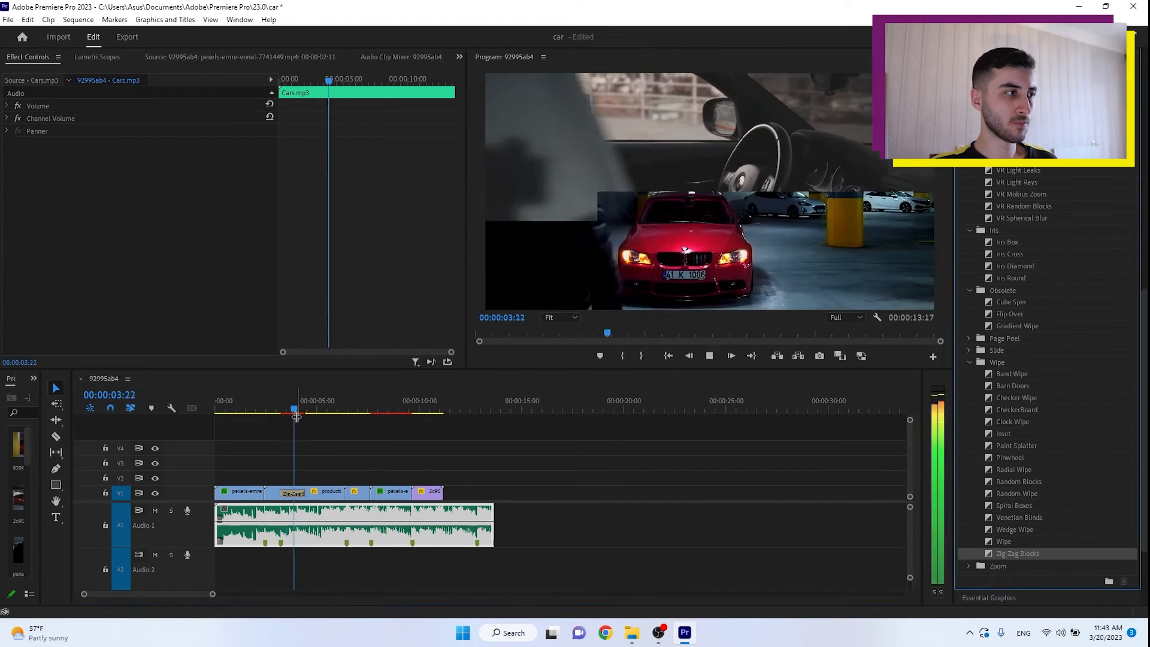
# Try Cube Spin and other video transitions at the start of the third clip and play them.
pyautogui.click(969, 350)
pyautogui.moveTo(1013, 343); pyautogui.dragTo(292, 493)
pyautogui.moveTo(1012, 295); pyautogui.dragTo(293, 492)
pyautogui.click(289, 408)
pyautogui.press('space')
pyautogui.moveTo(1011, 247); pyautogui.dragTo(292, 493)
pyautogui.click(290, 400)
pyautogui.press('space')
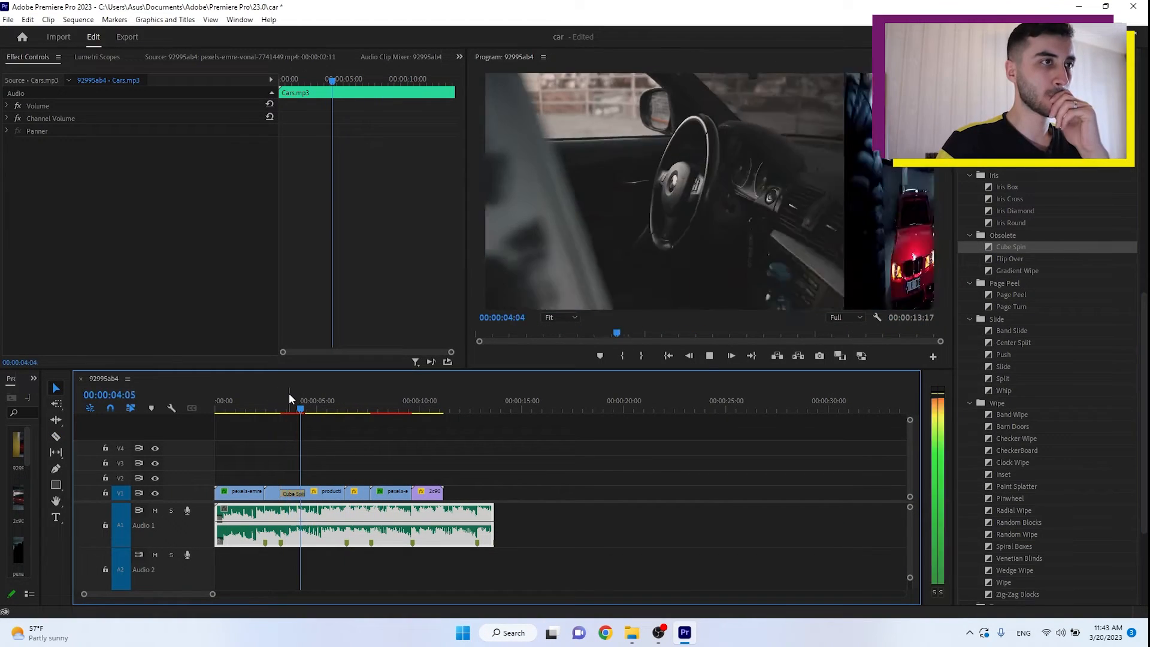
# Try the Morph Cut transition at the start of the third clip, play it and undo it.
pyautogui.scroll(3, 1013, 247)
pyautogui.moveTo(1011, 99); pyautogui.dragTo(292, 493)
pyautogui.click(288, 410)
pyautogui.click(846, 317)
pyautogui.click(792, 321)
pyautogui.click(217, 410)
pyautogui.press('space')
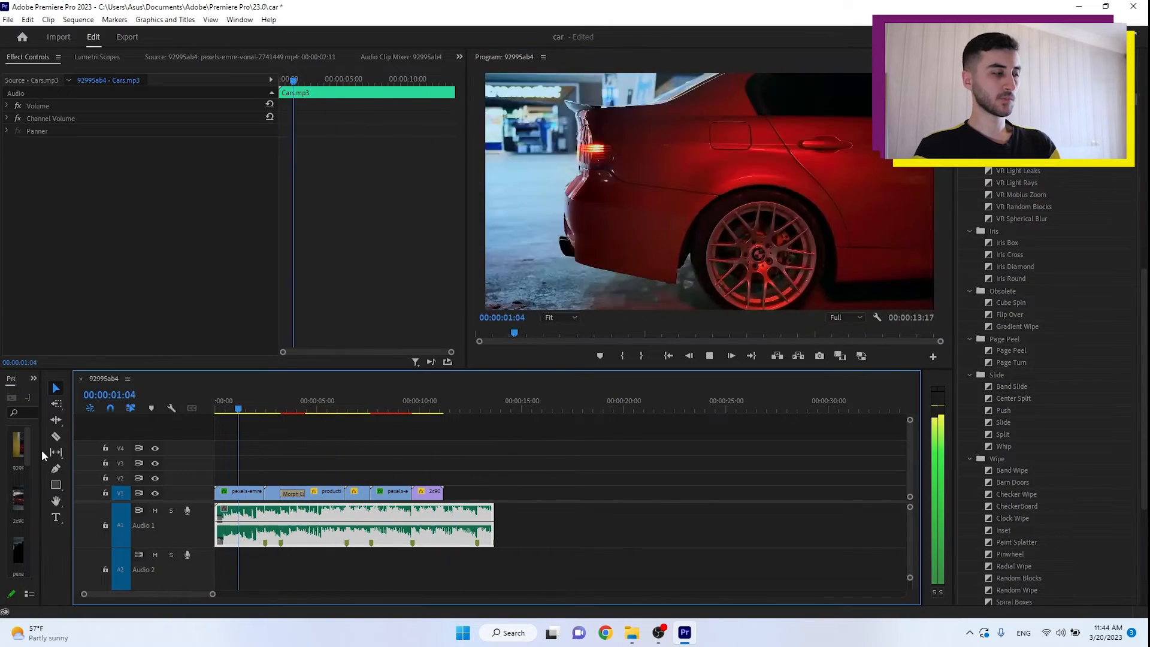
pyautogui.press('space')
pyautogui.press('XF86Launch1')
pyautogui.click(392, 498)
pyautogui.click(289, 411)
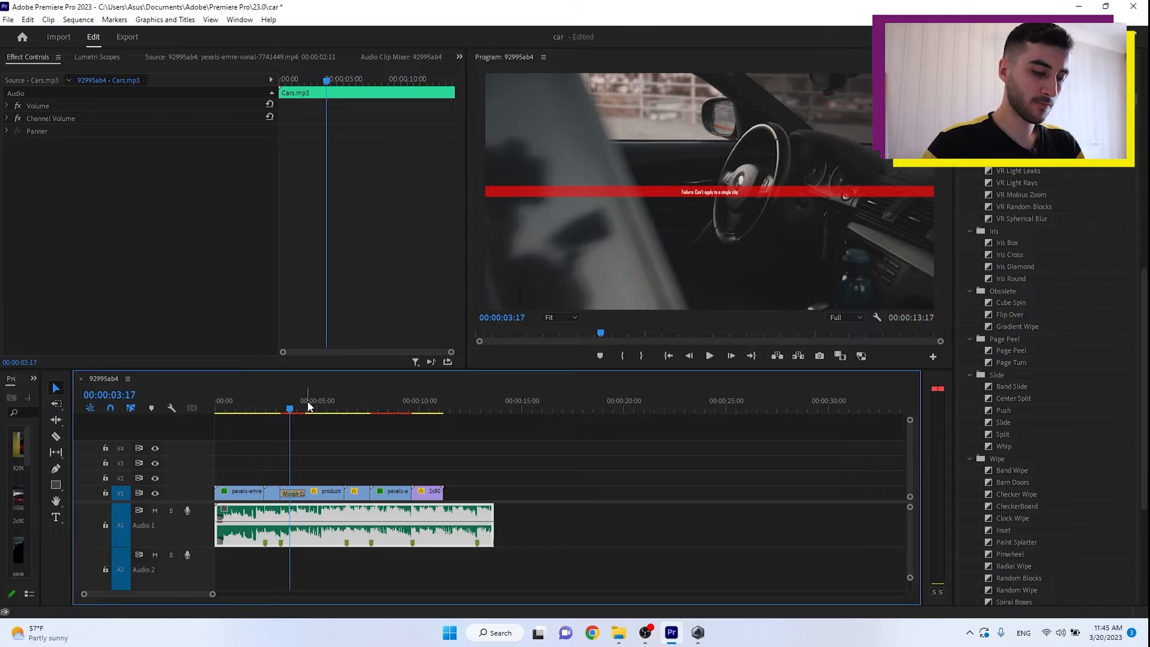
pyautogui.click(610, 333)
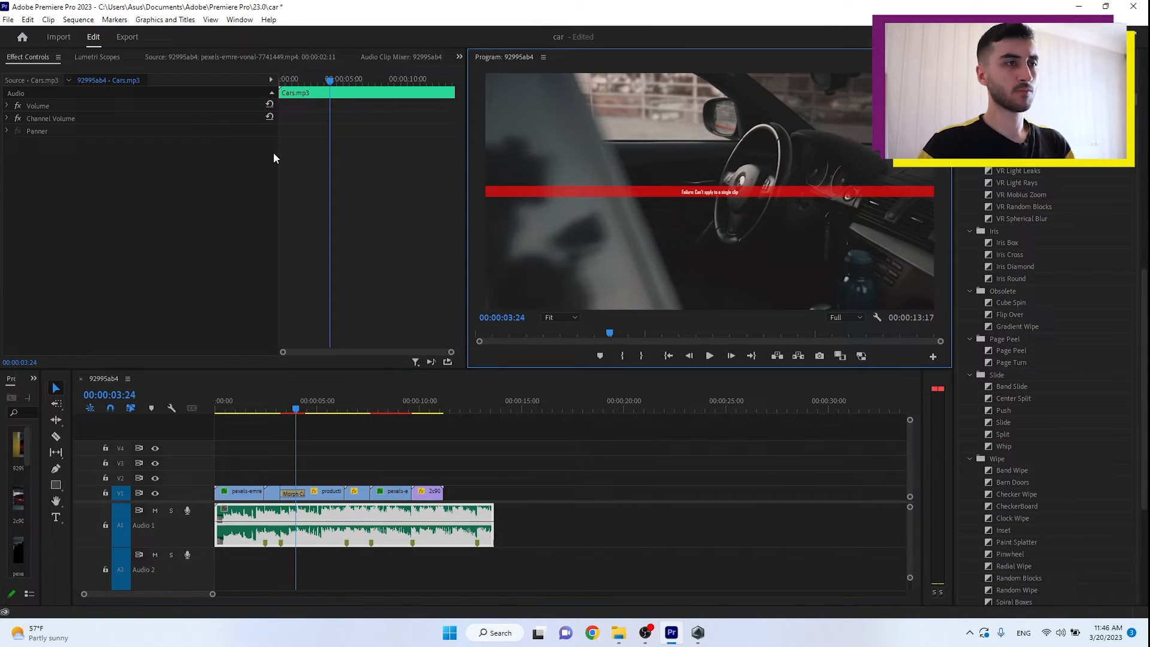
pyautogui.hotkey('ctrl', 'z')
# Try the Additive Dissolve transition at the start of the third clip and play it.
pyautogui.click(1012, 120)
pyautogui.scroll(2, 1012, 120)
pyautogui.click(286, 410)
pyautogui.click(239, 407)
pyautogui.press('space')
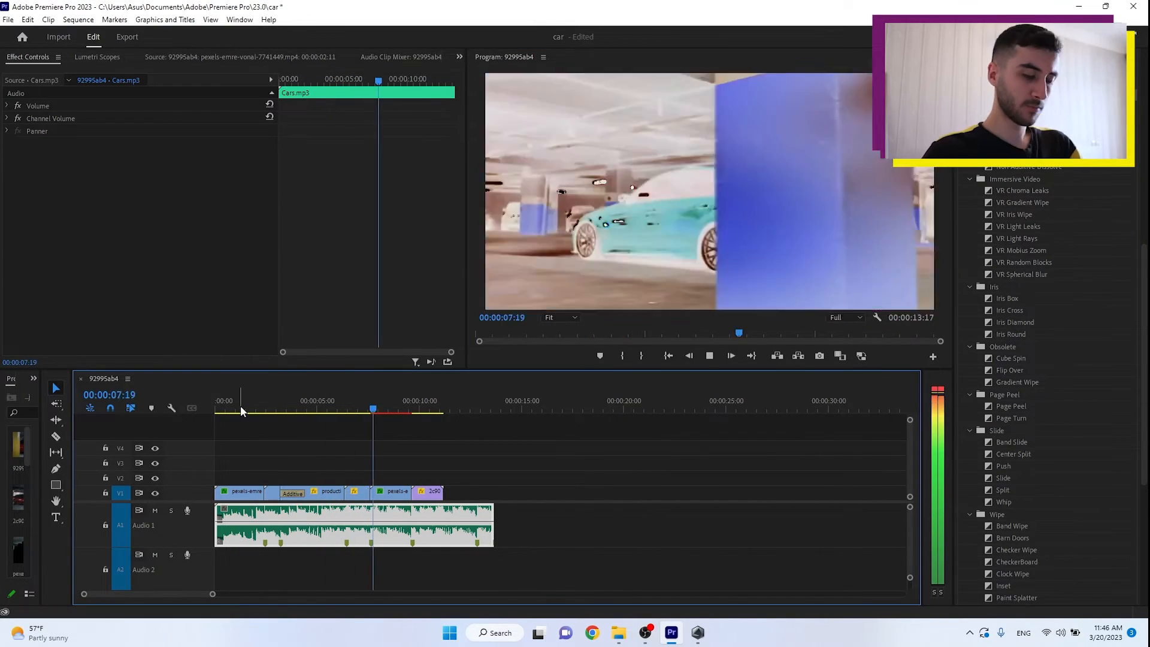
pyautogui.click(266, 403)
pyautogui.press('space')
pyautogui.click(282, 409)
pyautogui.click(296, 463)
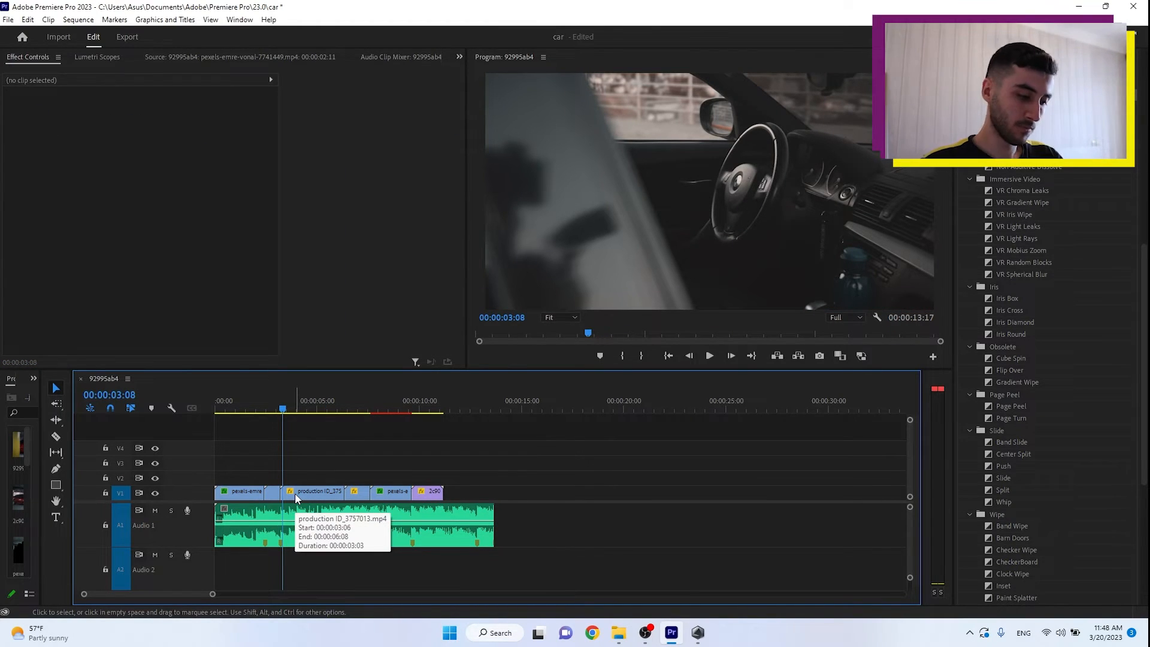
# Search the effects for "spin", try the PiP 25% UL Spin In Left preset on the third clip, and undo it.
pyautogui.click(1019, 75)
pyautogui.write('spin')
pyautogui.moveTo(1045, 220); pyautogui.dragTo(312, 494)
pyautogui.press('space')
pyautogui.press('space')
pyautogui.hotkey('ctrl', 'z')
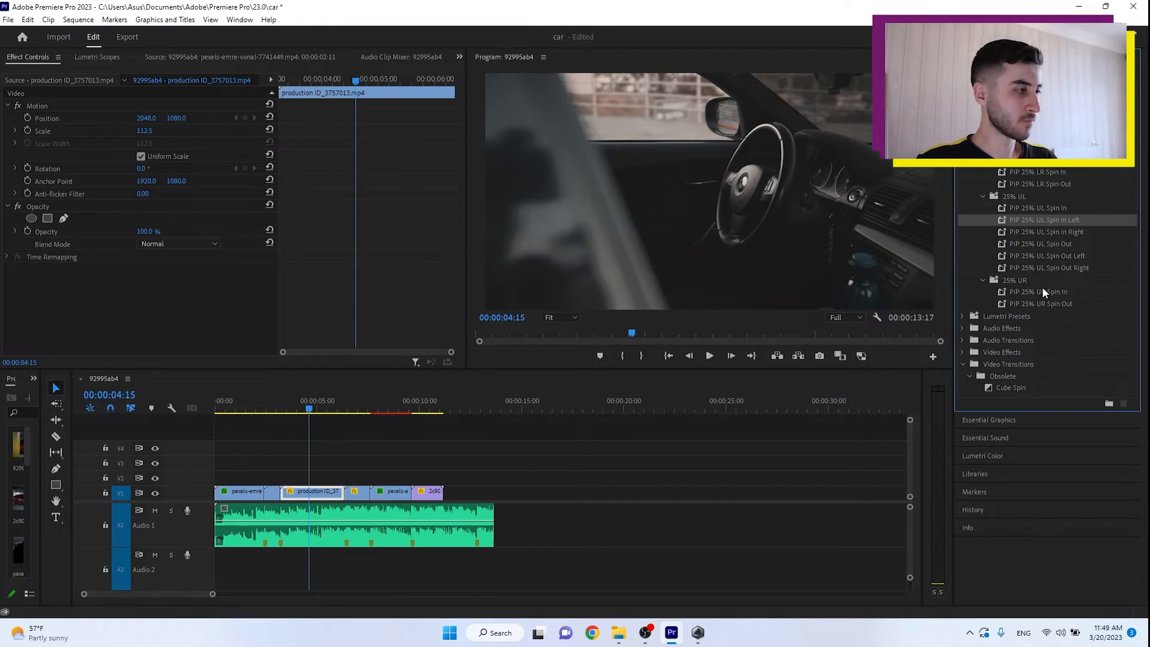
# Try the PiP 25% UR Spin In preset on the fourth clip, play it and undo it.
pyautogui.moveTo(1045, 291); pyautogui.dragTo(357, 493)
pyautogui.click(342, 401)
pyautogui.press('space')
pyautogui.press('space')
pyautogui.hotkey('ctrl', 'z')
# Try the Cube Spin transition again at the start of the third clip and play it.
pyautogui.moveTo(1011, 388); pyautogui.dragTo(283, 493)
pyautogui.click(274, 401)
pyautogui.press('space')
pyautogui.click(989, 420)
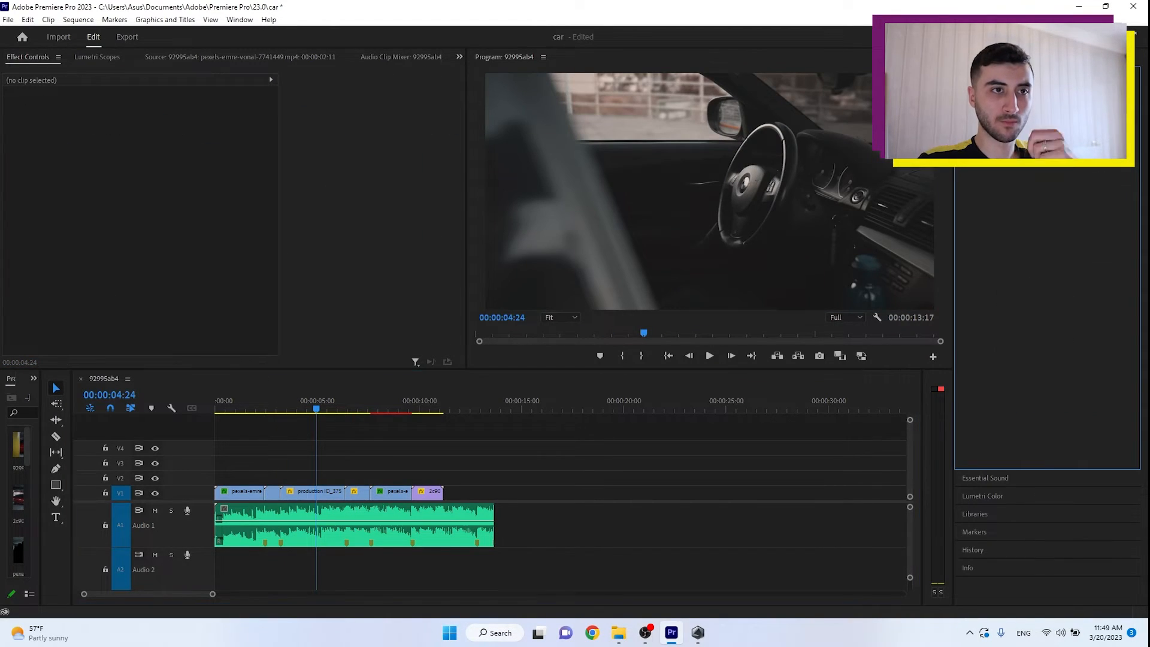
pyautogui.scroll(-5, 1060, 264)
pyautogui.click(973, 57)
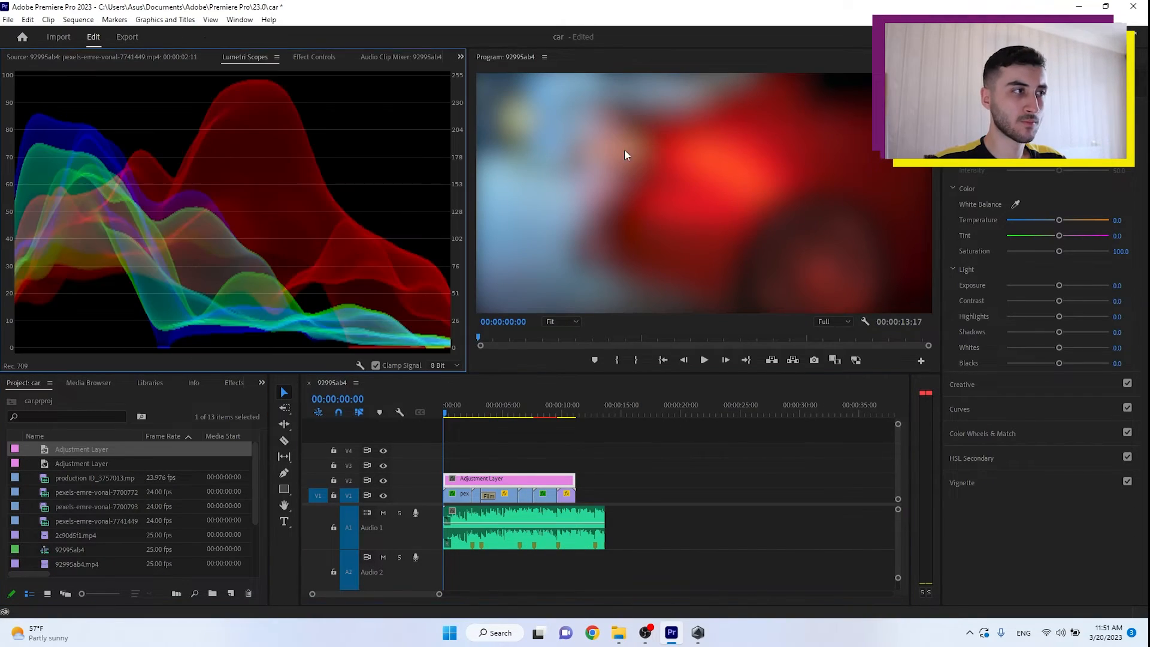
pyautogui.click(269, 56)
pyautogui.click(369, 57)
pyautogui.click(461, 57)
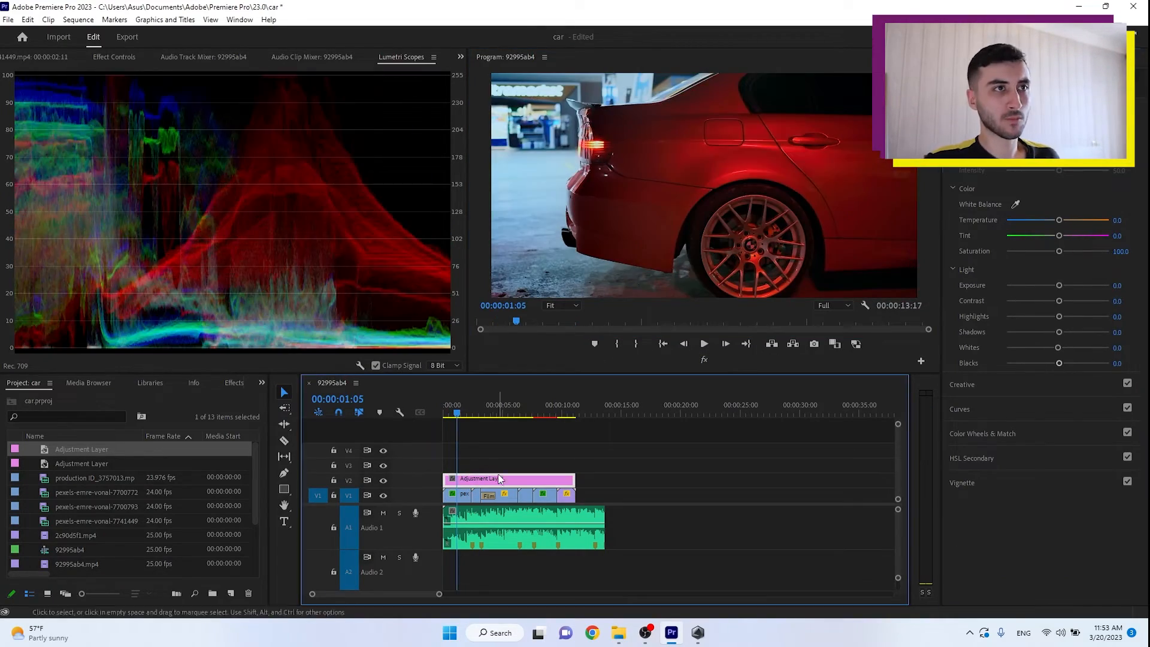
# Adjust the adjustment layer's light in Lumetri Color, lowering Exposure and Highlights, and reshape its curve.
pyautogui.moveTo(1060, 285); pyautogui.dragTo(1029, 300)
pyautogui.moveTo(1060, 316); pyautogui.dragTo(1048, 317)
pyautogui.moveTo(1058, 348); pyautogui.dragTo(1056, 364)
pyautogui.click(960, 409)
pyautogui.scroll(-3, 968, 375)
pyautogui.moveTo(971, 383); pyautogui.dragTo(1026, 348)
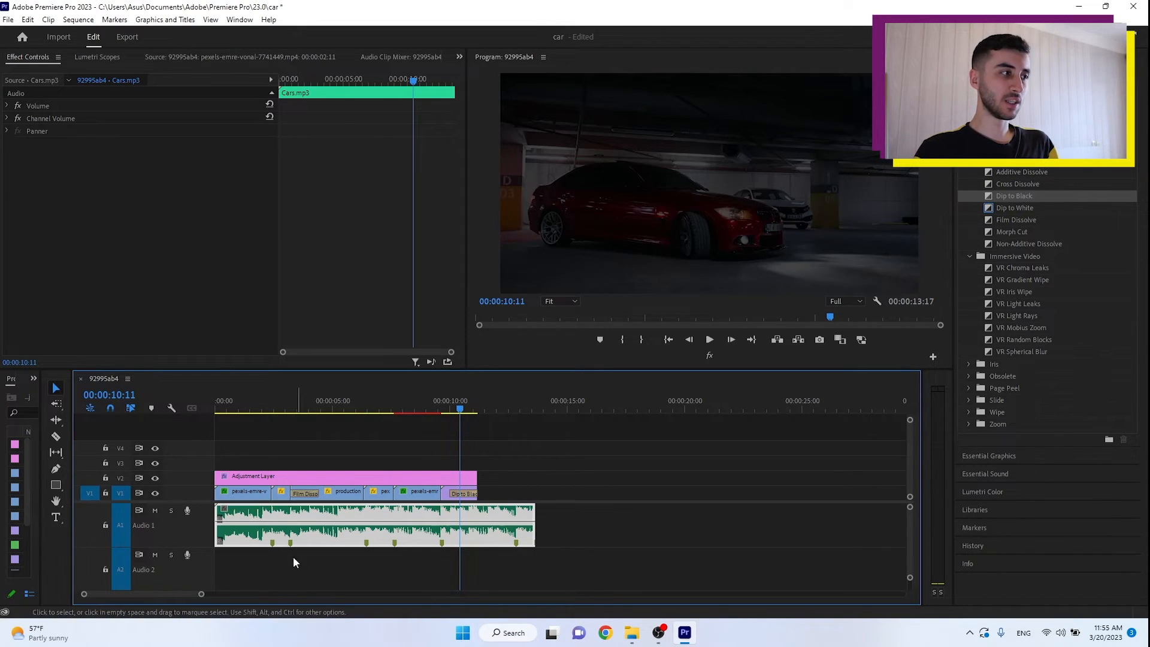
# Mute Audio 1 and fade out the Cars track with volume keyframes at 00:00:10:02 and about 00:00:11:14, lowering the second fully.
pyautogui.click(154, 511)
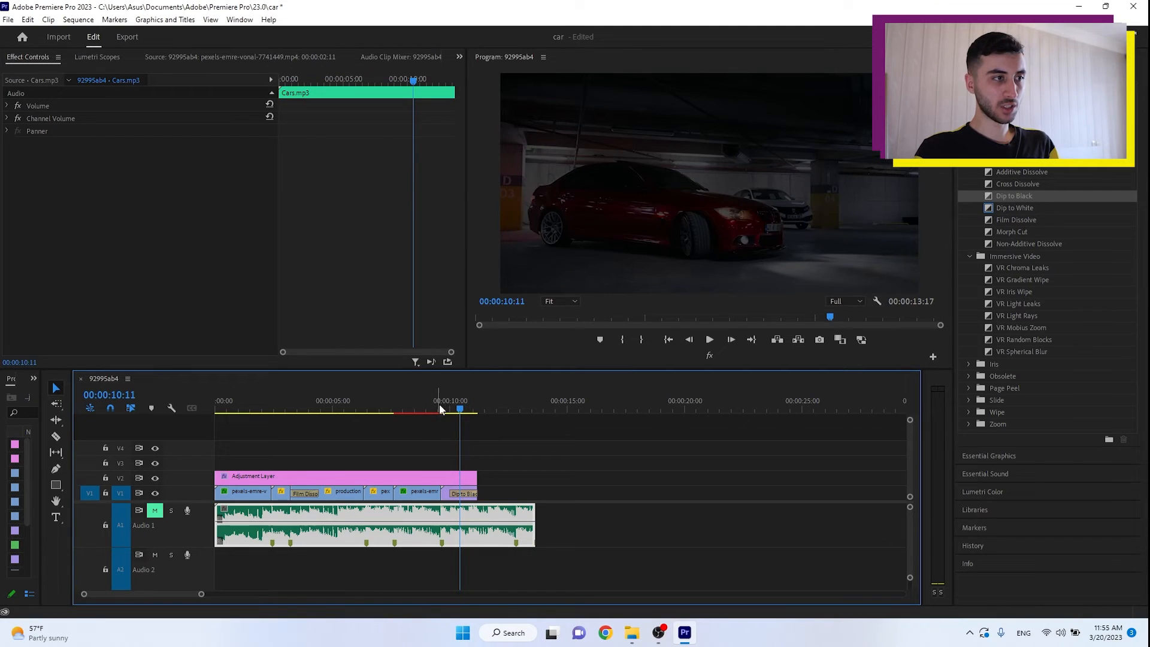
pyautogui.moveTo(456, 408)
pyautogui.mouseDown()
pyautogui.moveTo(445, 408)
pyautogui.moveTo(454, 407)
pyautogui.mouseUp()
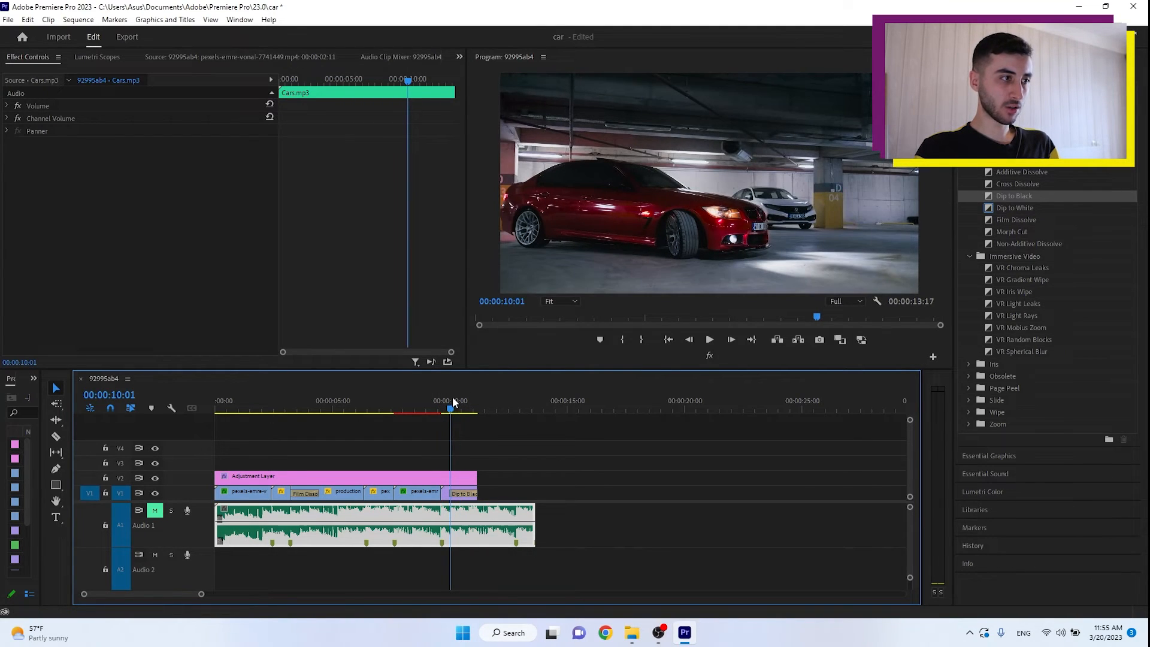
pyautogui.keyDown('ctrl'); pyautogui.click(452, 521); pyautogui.keyUp('ctrl')
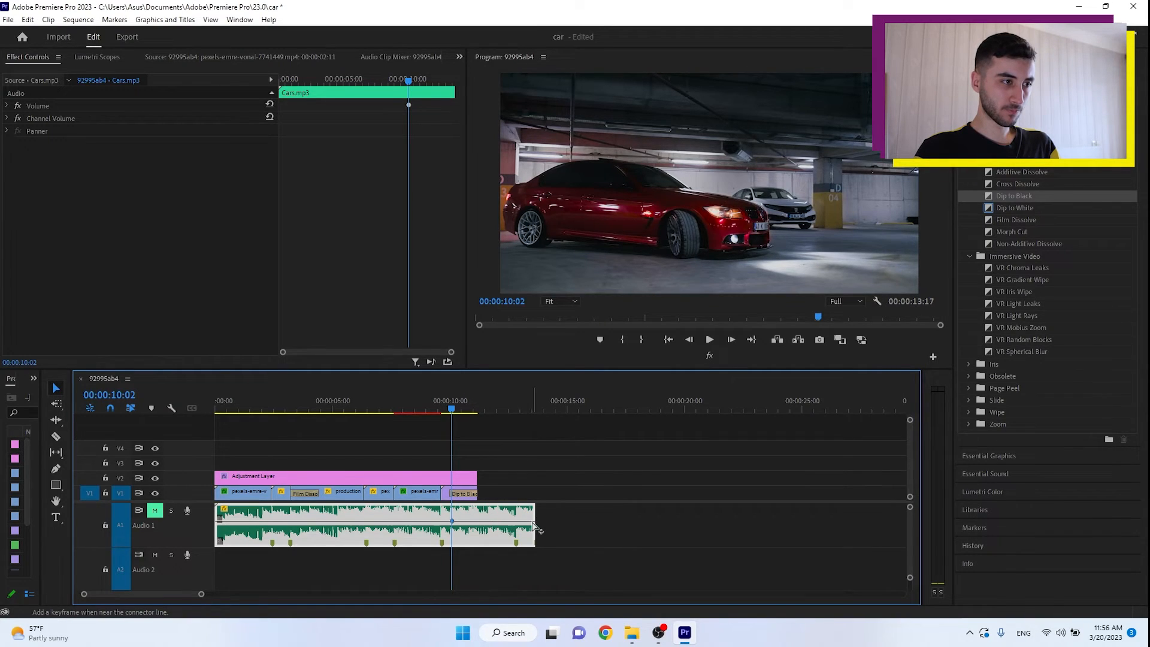
pyautogui.keyDown('ctrl'); pyautogui.click(492, 521); pyautogui.keyUp('ctrl')
pyautogui.moveTo(492, 522); pyautogui.dragTo(487, 542)
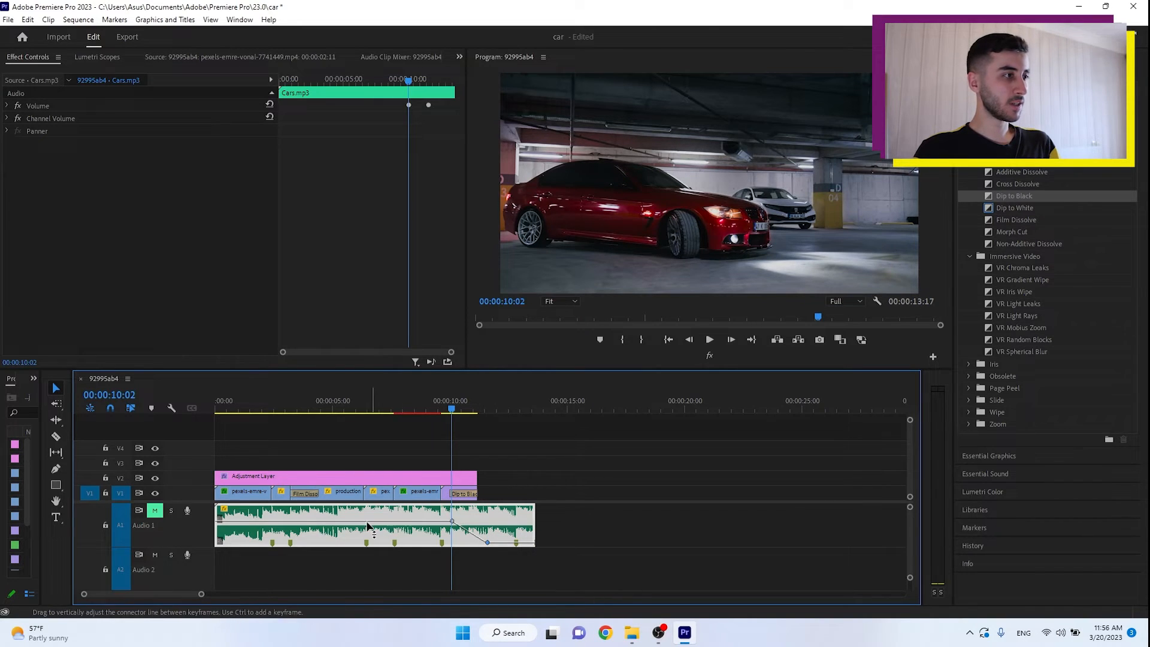
# Unmute Audio 1, play the fade-out and split the Cars track at 00:00:11:14.
pyautogui.click(155, 510)
pyautogui.press('space')
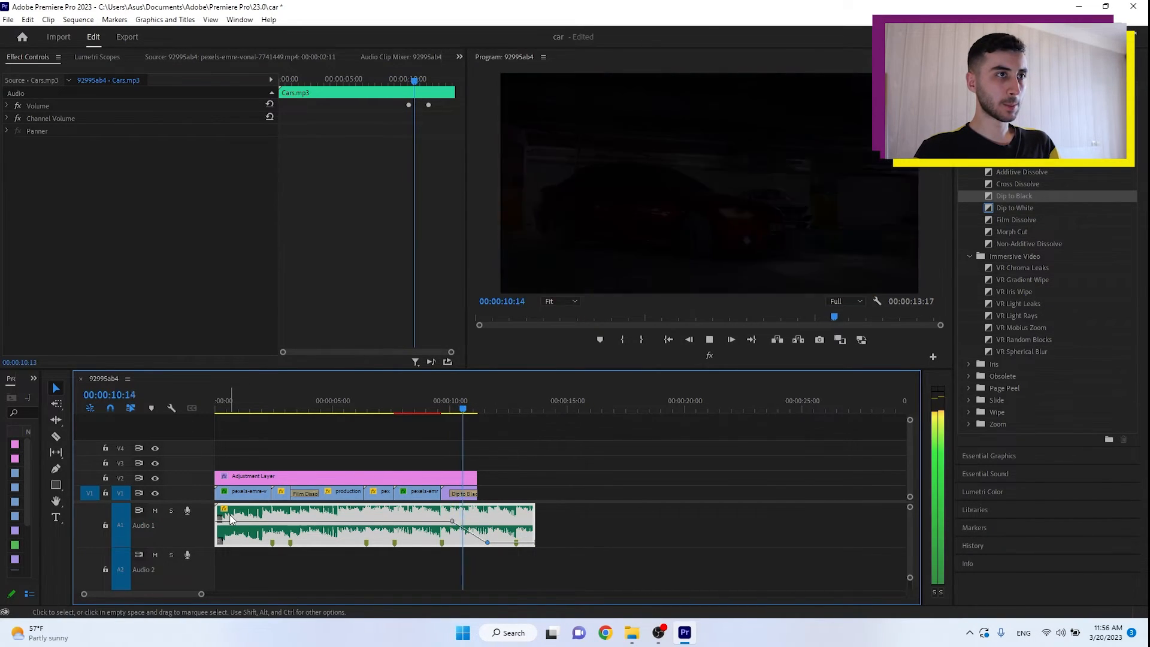
pyautogui.press('space')
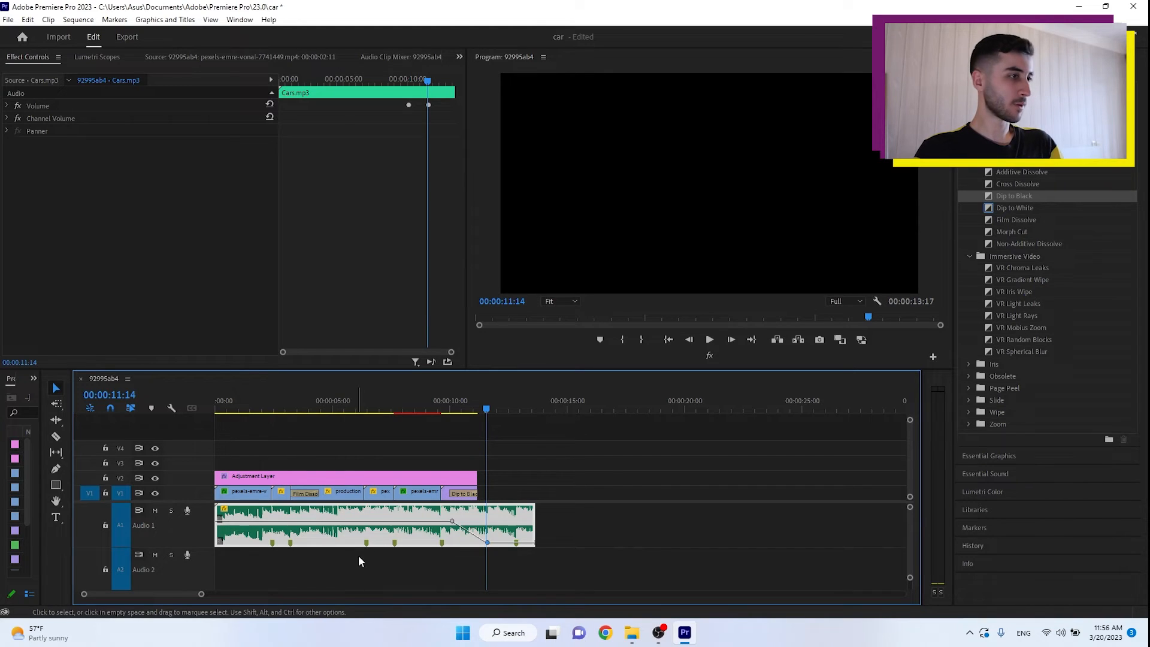
pyautogui.press('c')
pyautogui.click(488, 519)
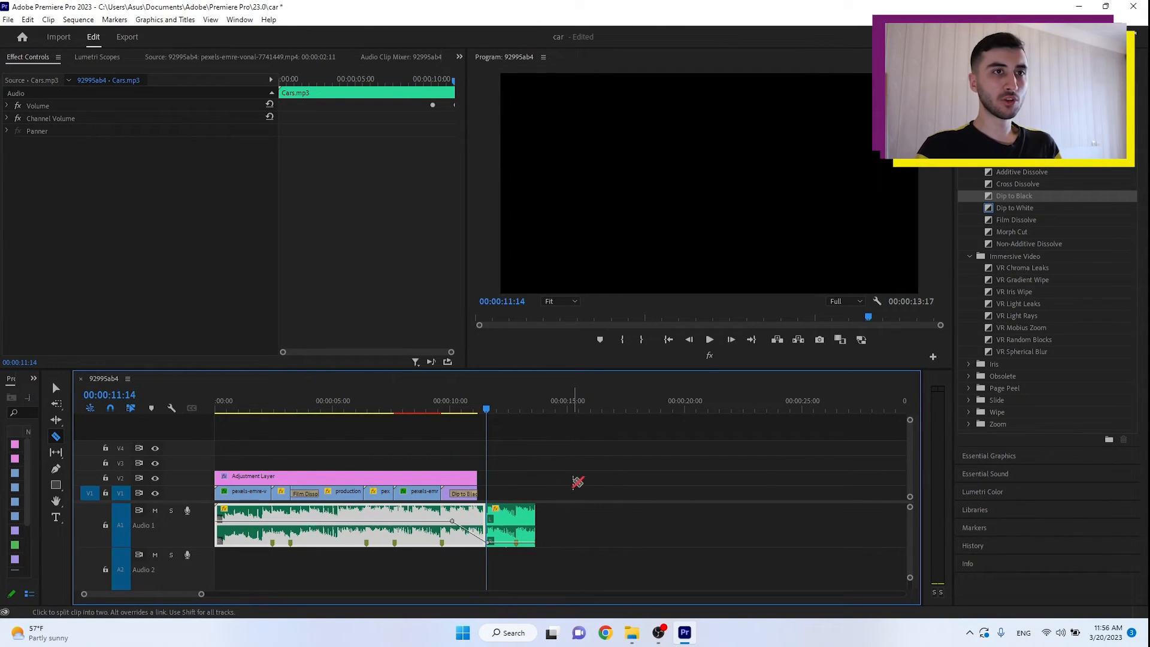
# Add an Essential Graphics title template right after the adjustment layer on V2 and change its text to "abone ol".
pyautogui.click(990, 456)
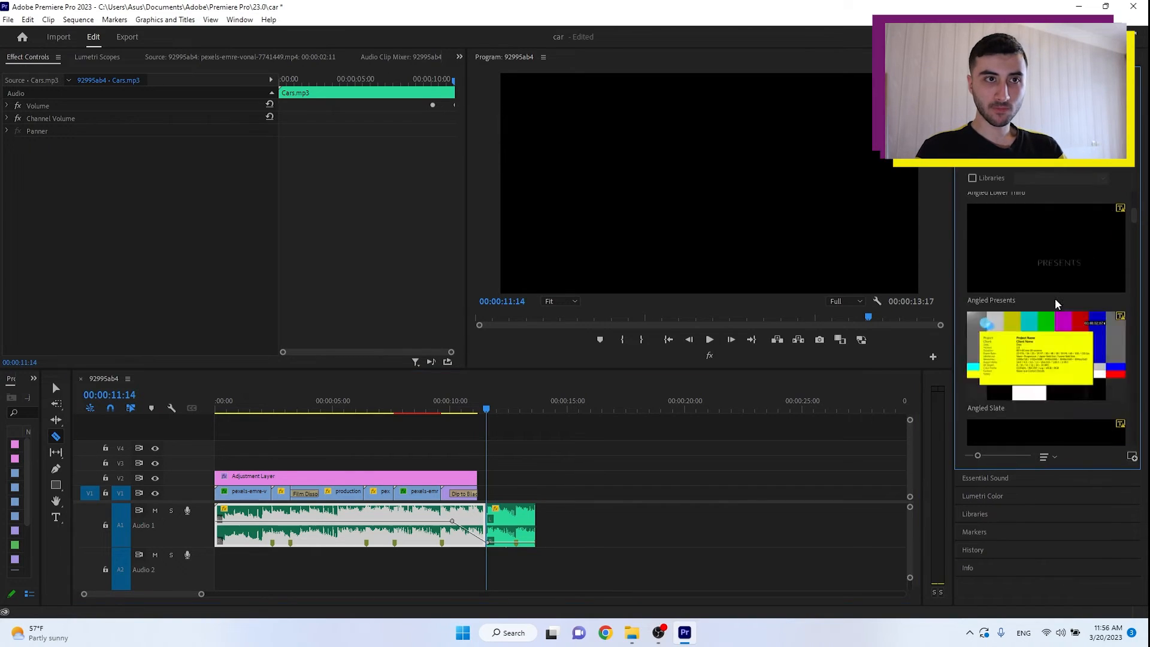
pyautogui.scroll(3, 1055, 303)
pyautogui.moveTo(1046, 295); pyautogui.dragTo(492, 482)
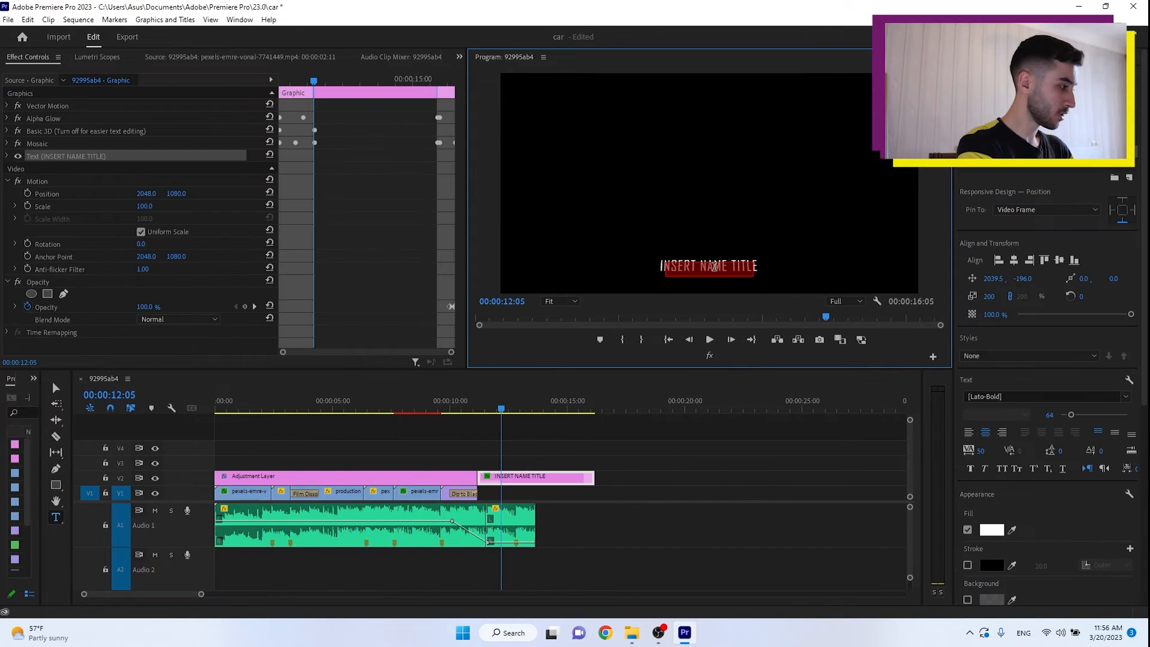
pyautogui.write('obone ol')
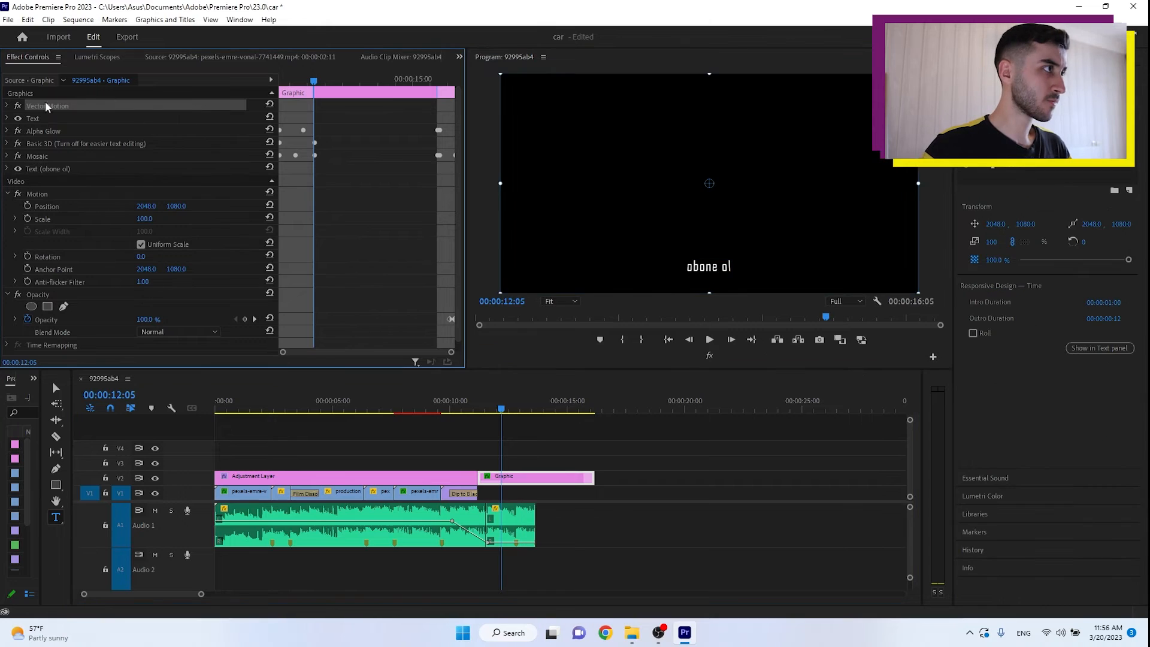
pyautogui.click(47, 97)
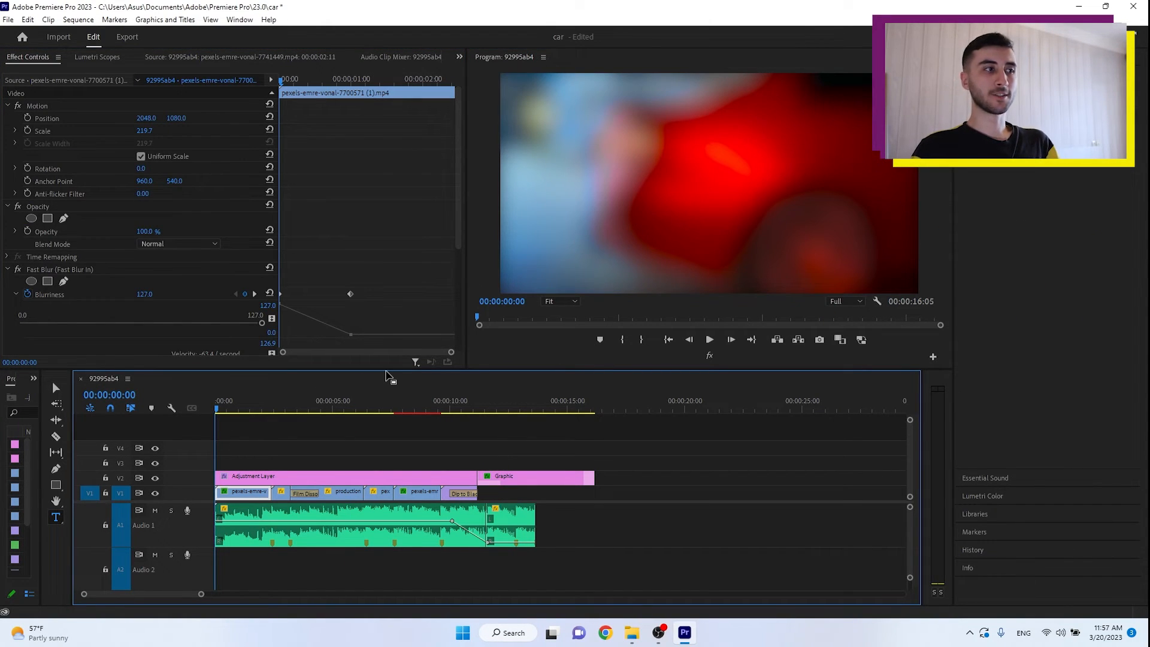
# Play the sequence, split the title graphic at the end of the audio at 00:00:13:17 and delete the remainder.
pyautogui.press('space')
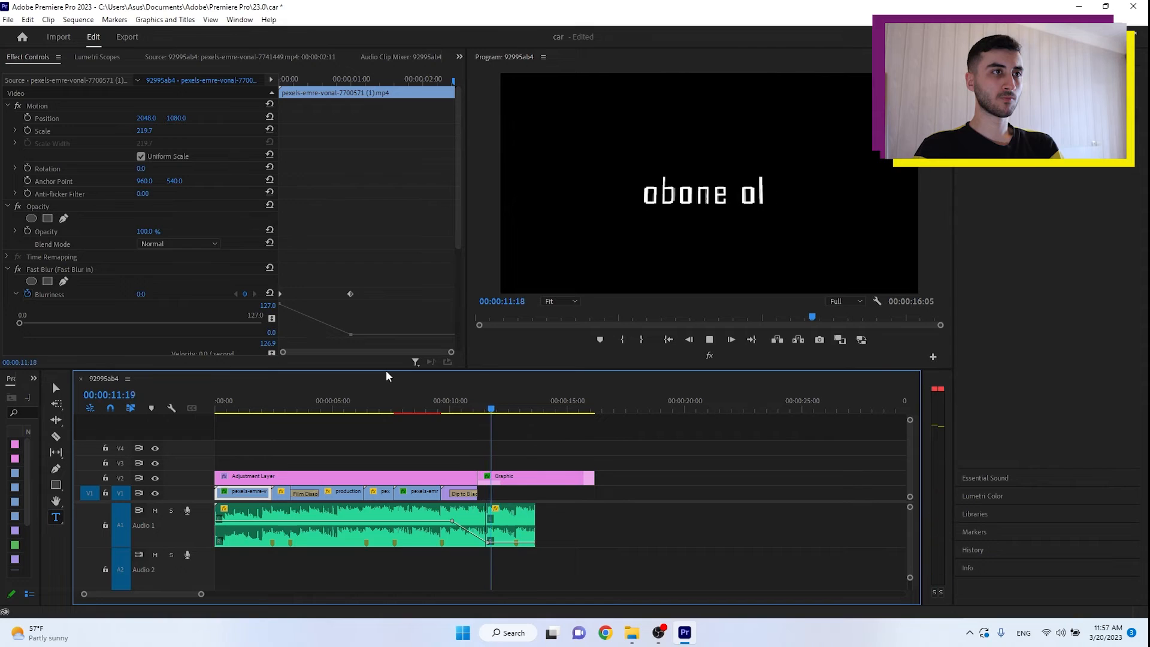
pyautogui.press('space')
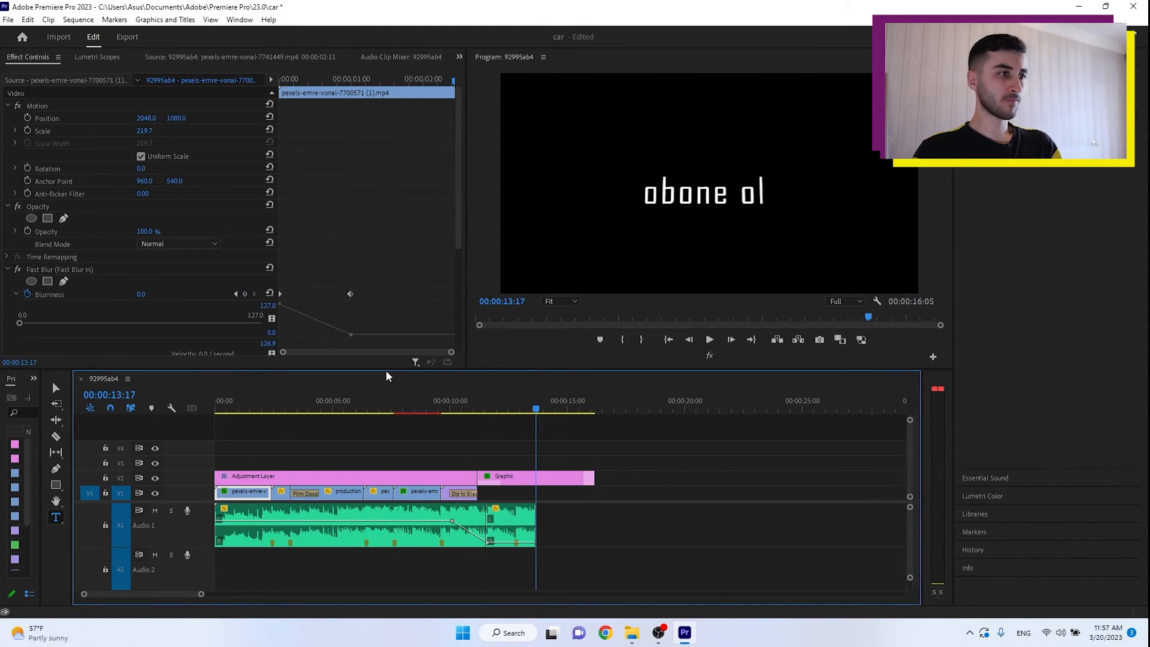
pyautogui.press('c')
pyautogui.click(536, 478)
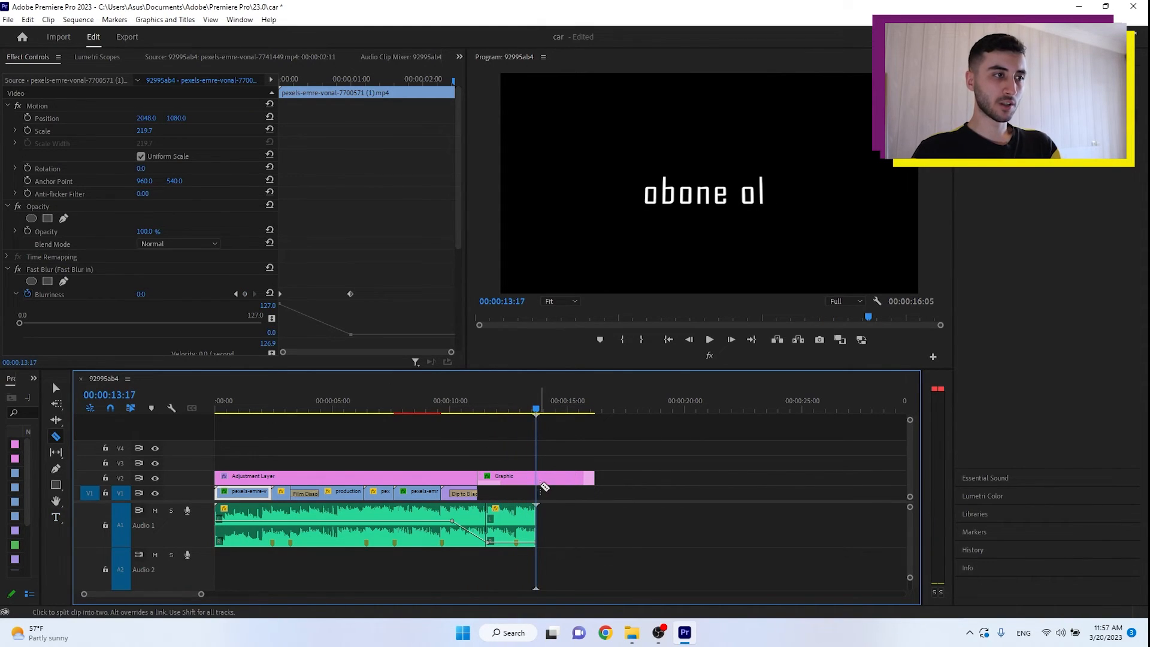
pyautogui.press('v')
pyautogui.click(547, 482)
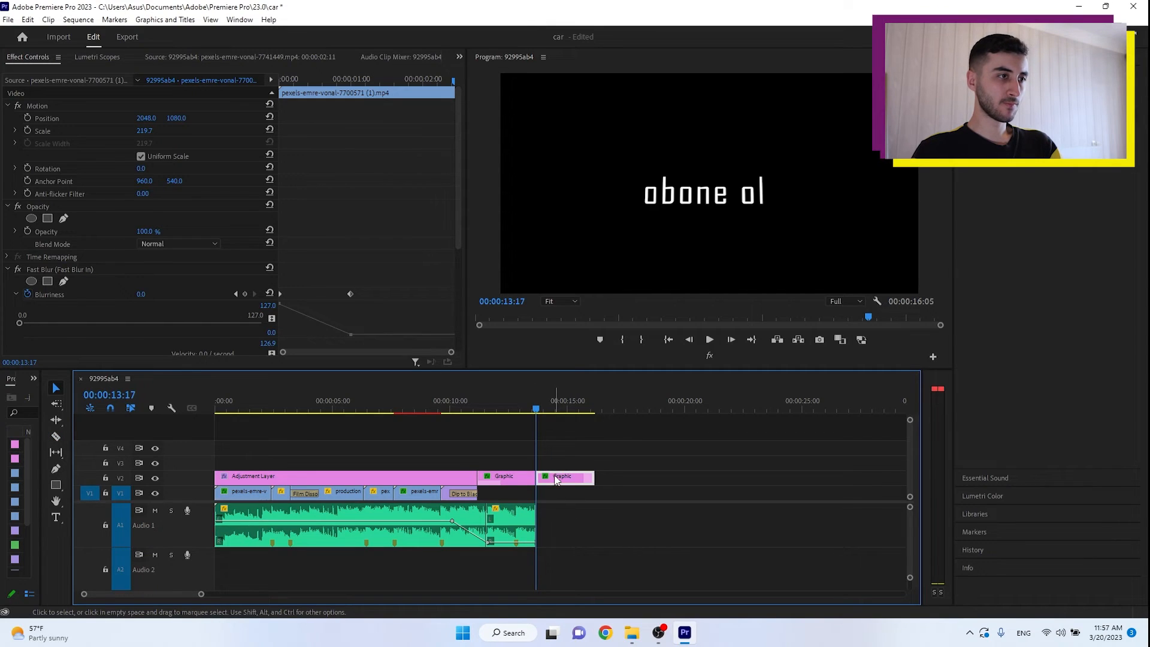
pyautogui.press('Delete')
# Scrub through the whole sequence to review the finished edit.
pyautogui.click(227, 409)
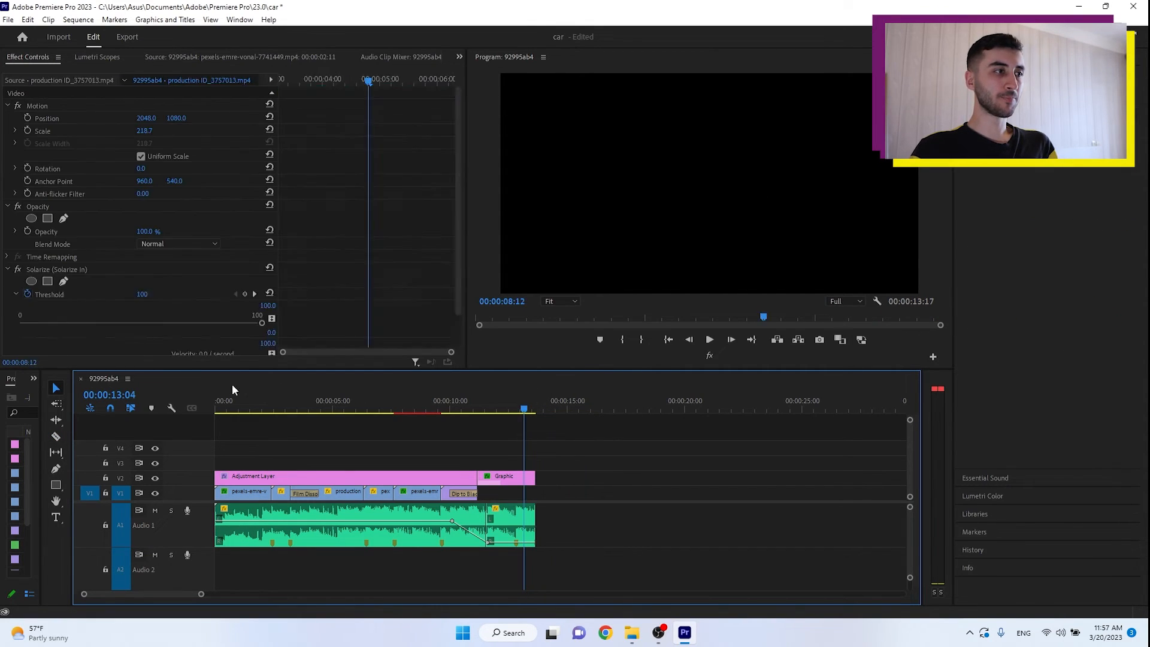
pyautogui.moveTo(282, 413); pyautogui.dragTo(607, 409)
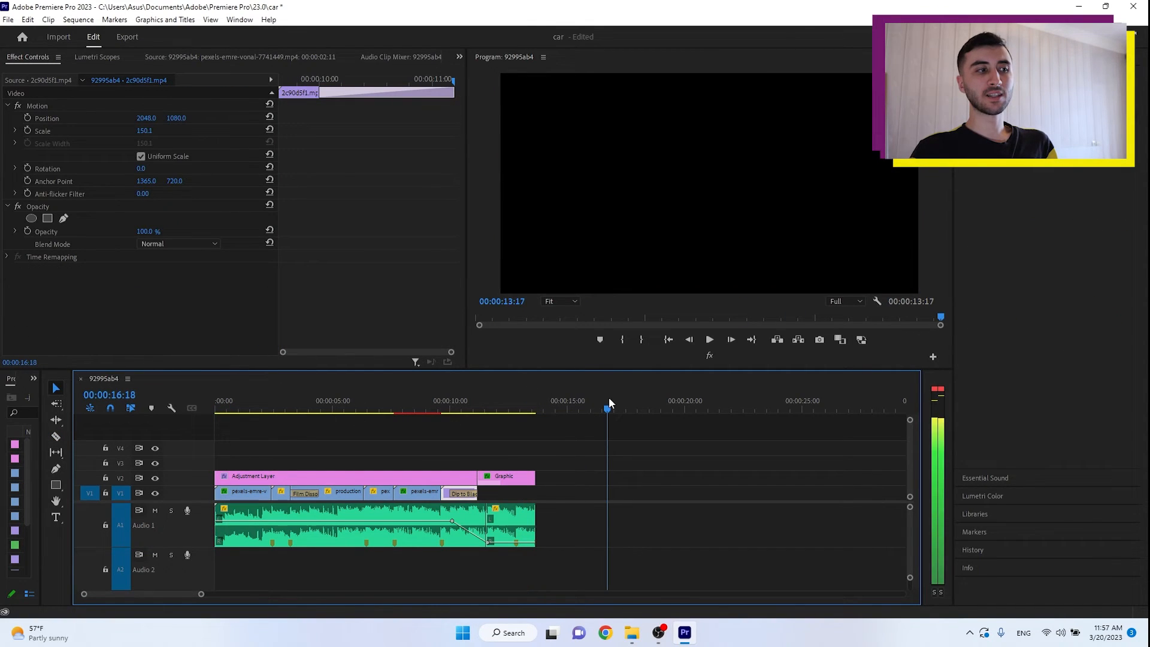
pyautogui.click(499, 485)
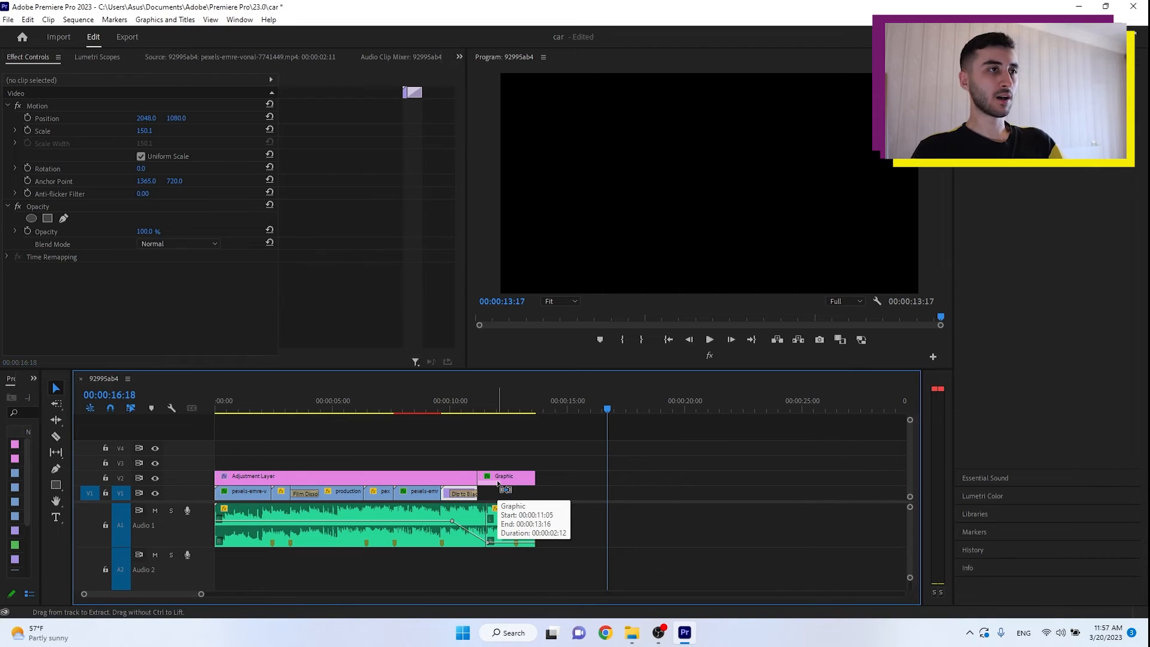
# Open the export settings for the sequence and name the output file car.
pyautogui.hotkey('ctrl', 'm')
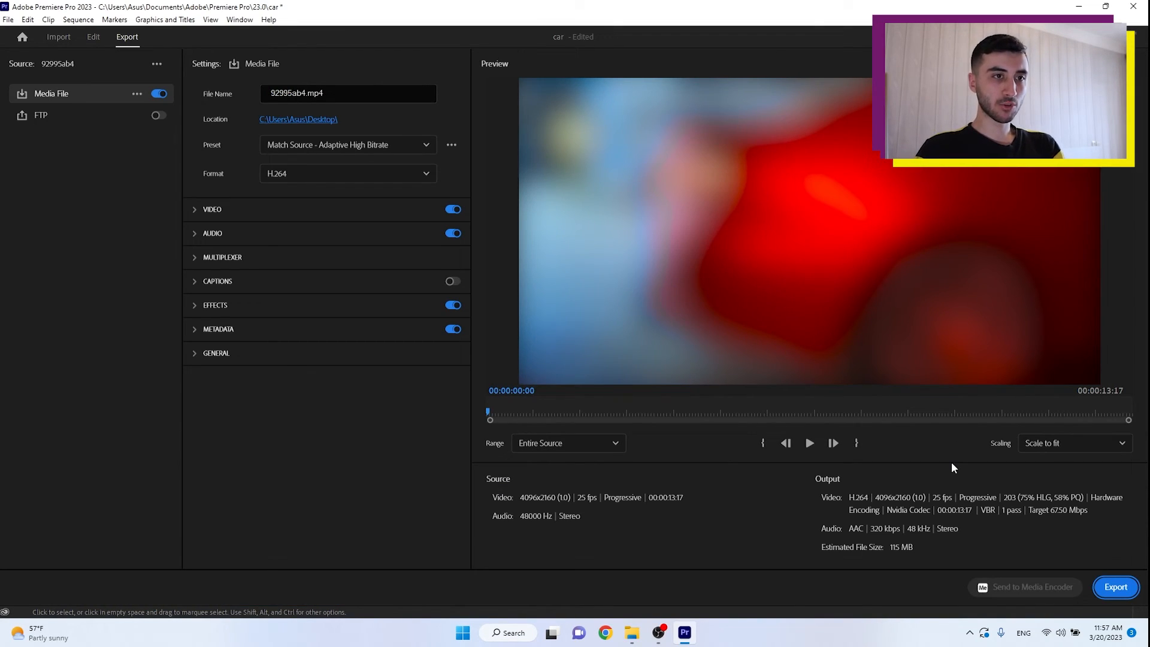
pyautogui.click(293, 94)
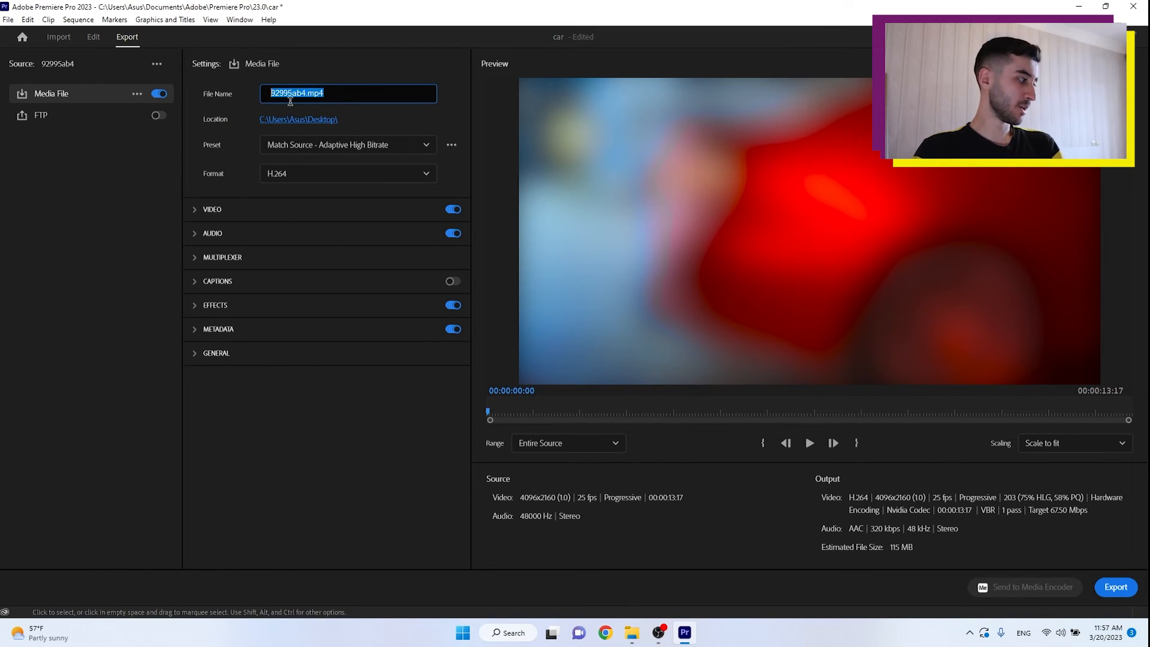
pyautogui.write('car')
pyautogui.press('Return')
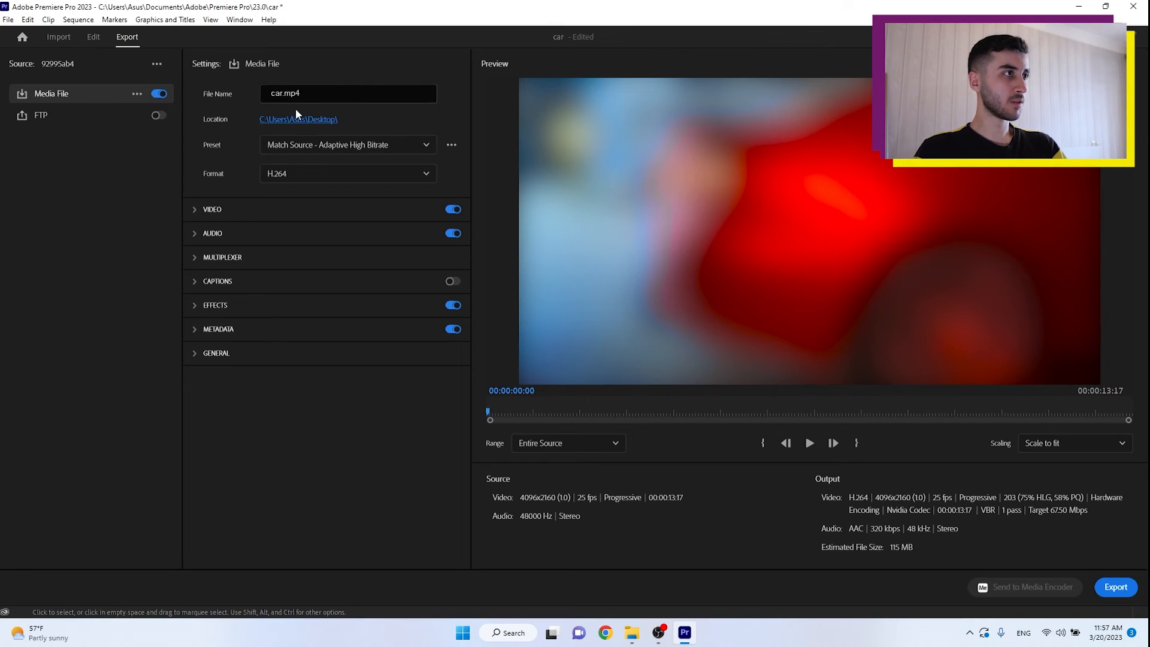
# Choose the Match Source - Adaptive High Bitrate export preset and expand the video settings.
pyautogui.click(370, 141)
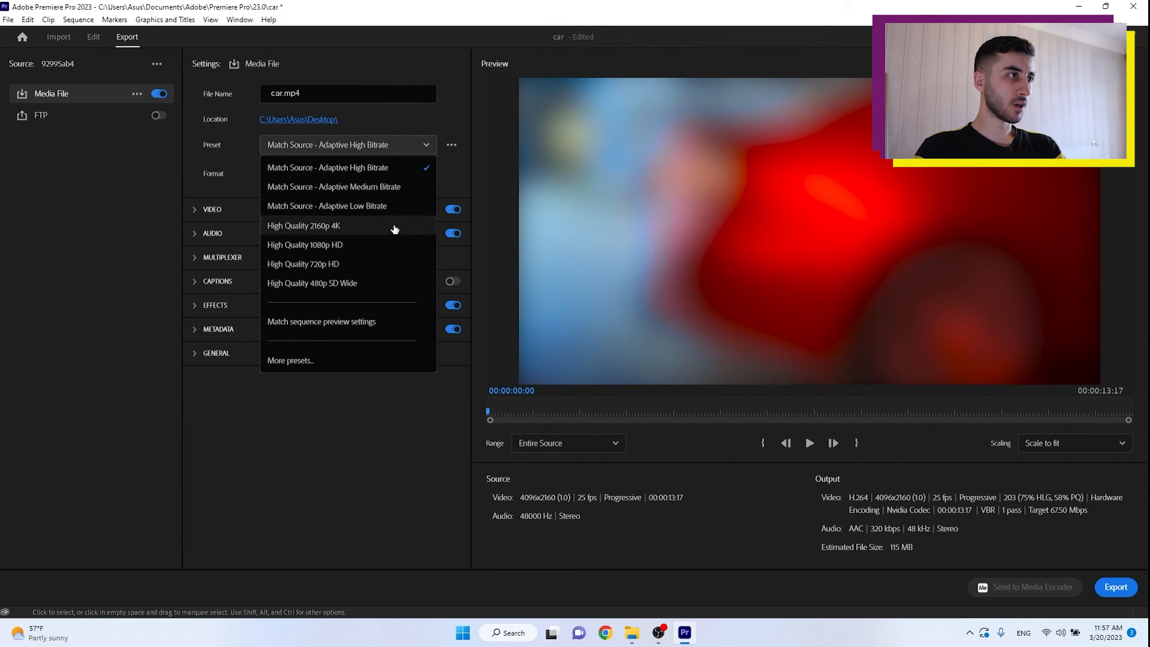
pyautogui.click(408, 170)
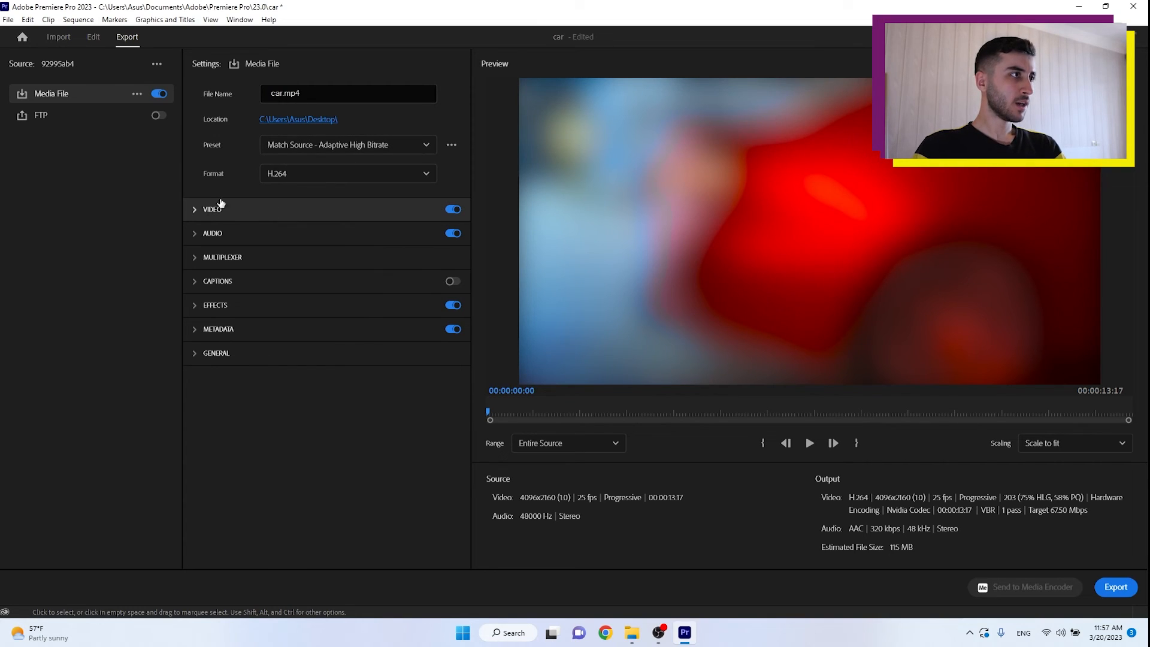
pyautogui.click(225, 209)
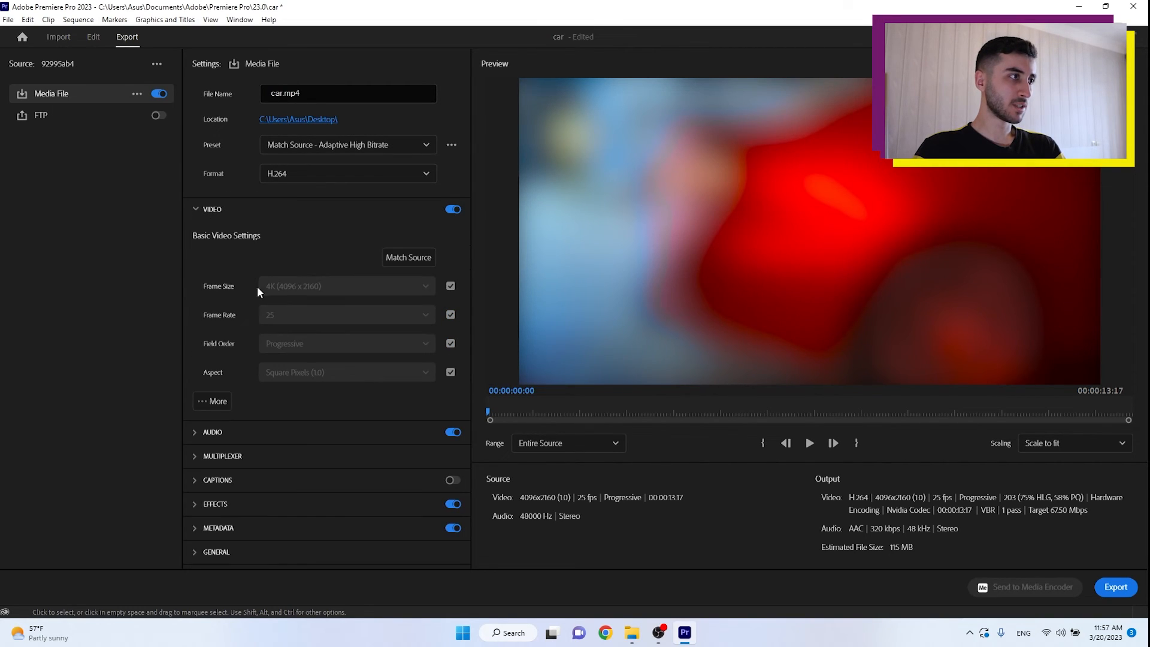
# Review the remaining video and bitrate export settings and export the sequence as car.mp4 to the desktop.
pyautogui.scroll(-5, 317, 307)
pyautogui.scroll(-2, 317, 307)
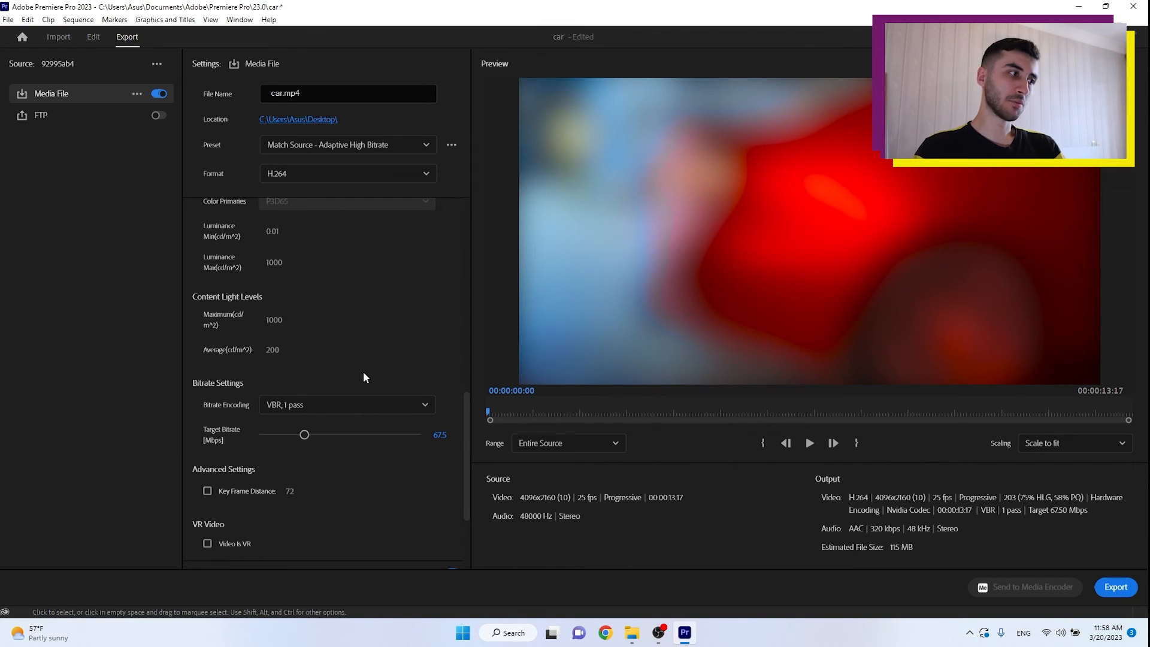
pyautogui.scroll(-3, 363, 378)
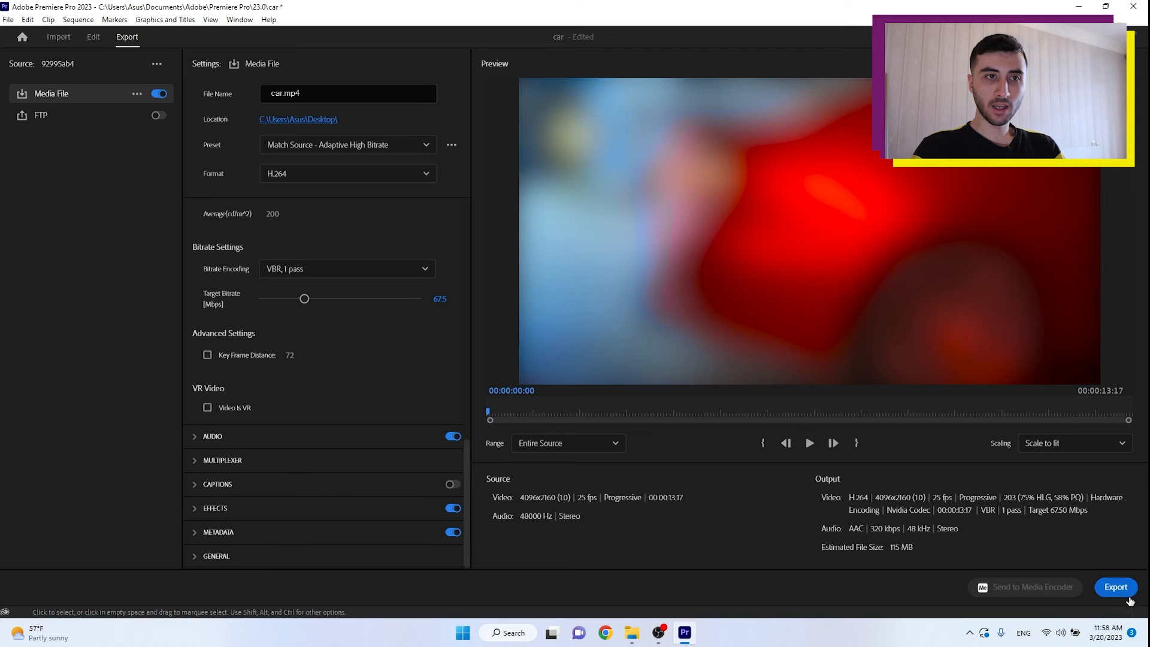
pyautogui.click(1116, 587)
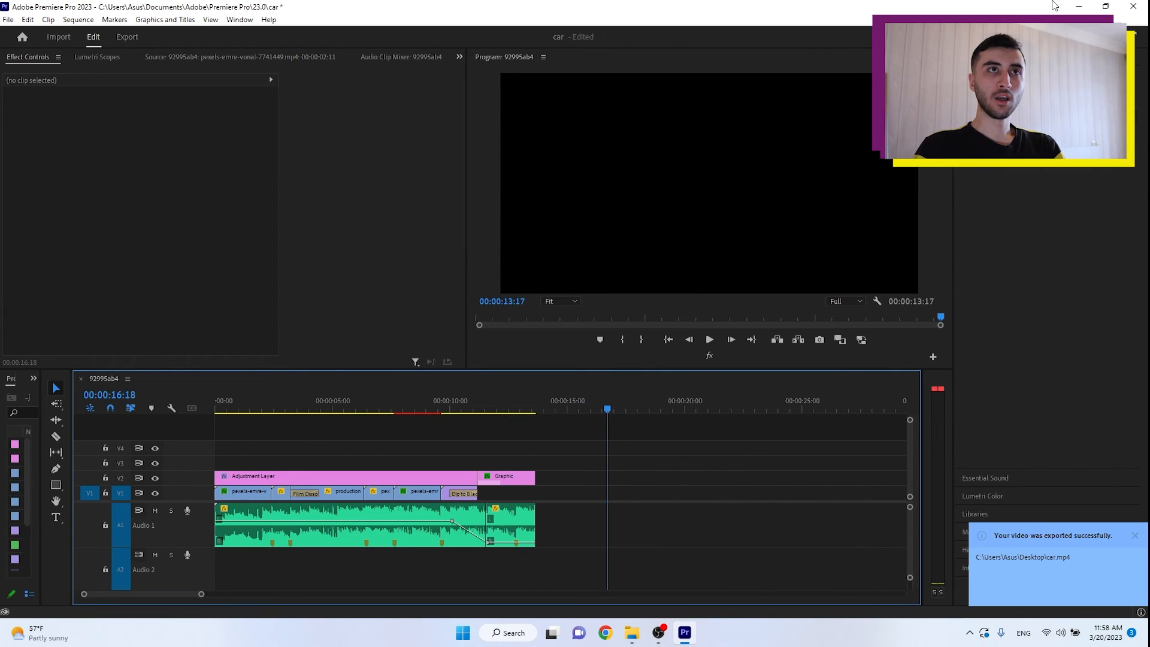
# Switch to the desktop, play the exported car video in the media player and close the player.
pyautogui.click(1084, 6)
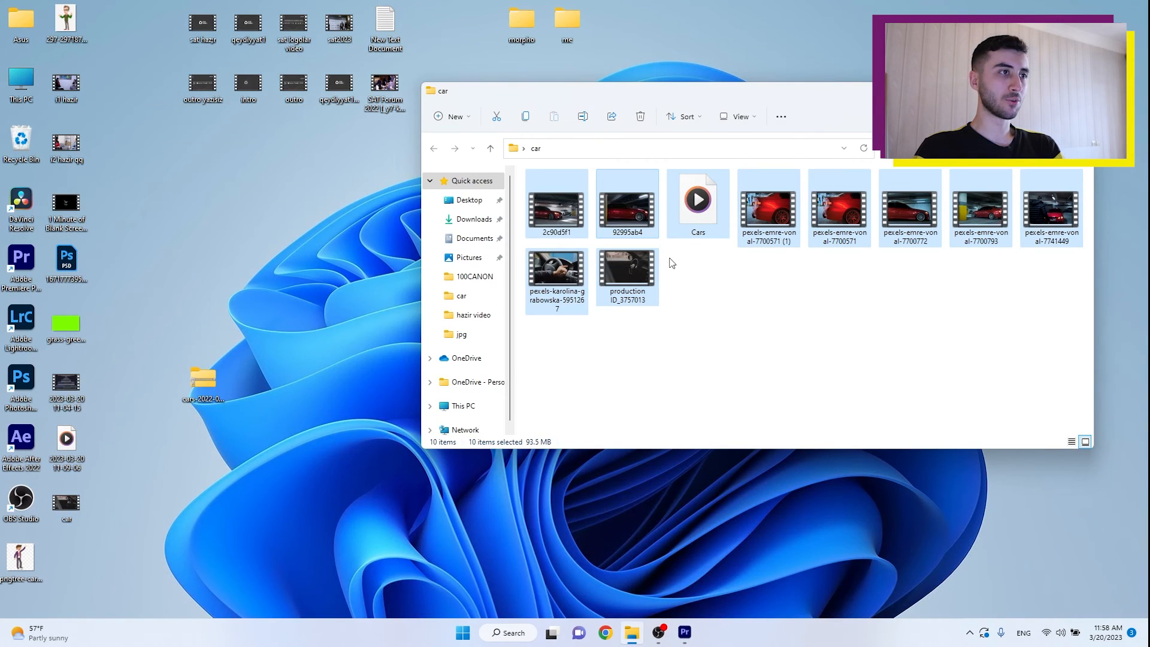
pyautogui.click(1026, 92)
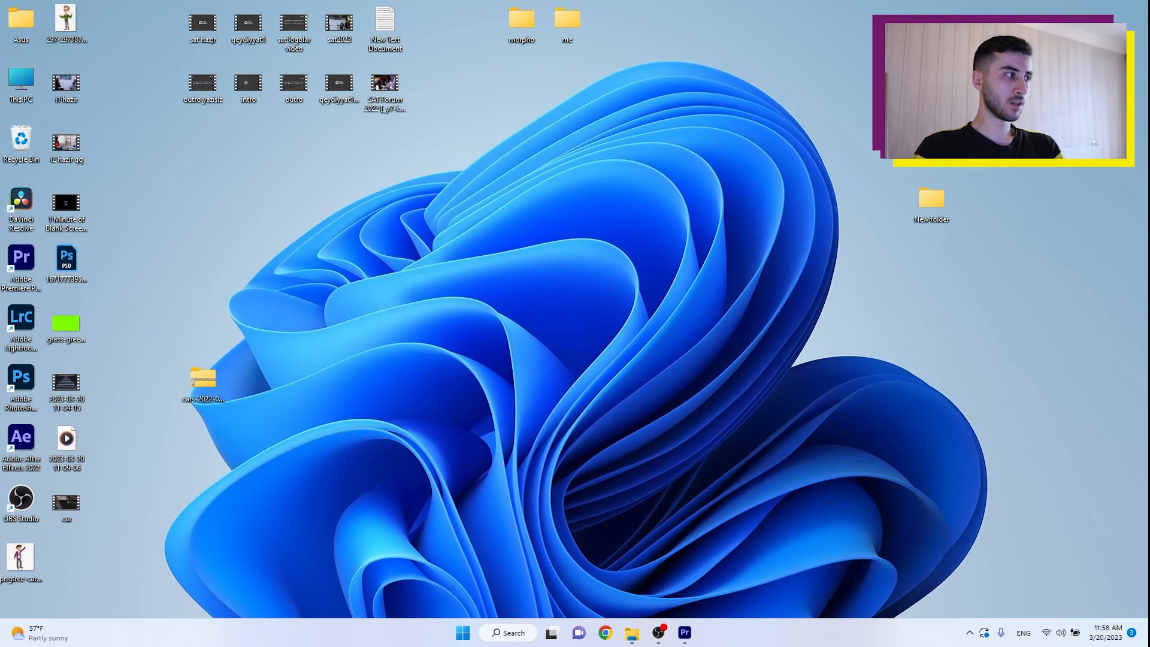
pyautogui.doubleClick(66, 504)
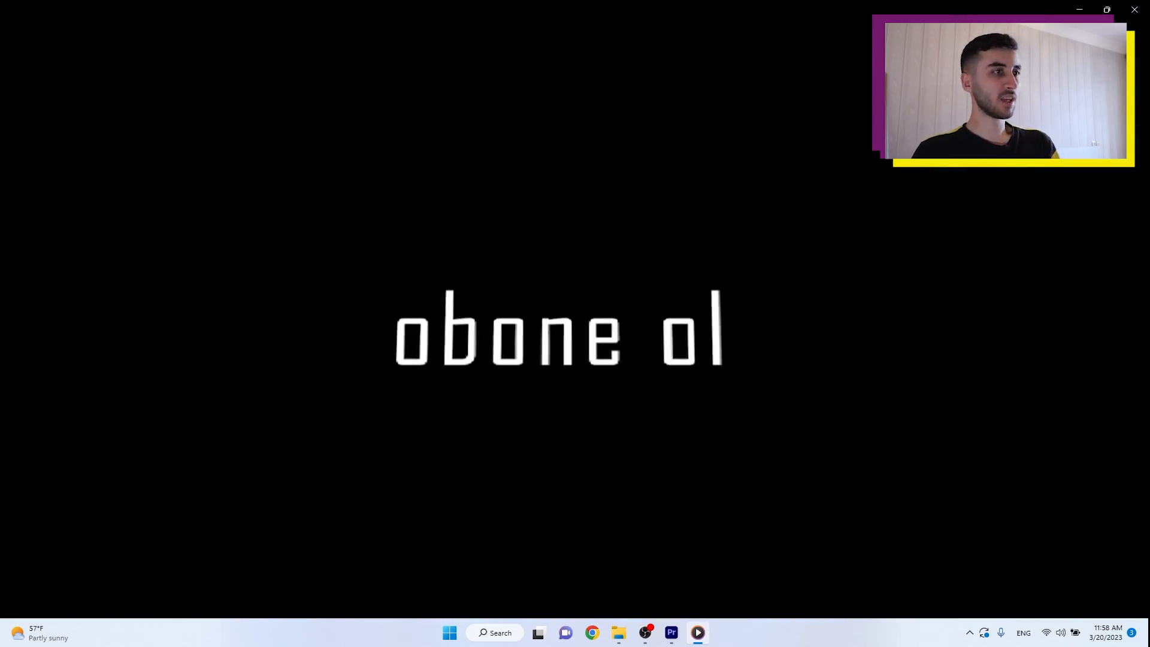
pyautogui.click(1134, 9)
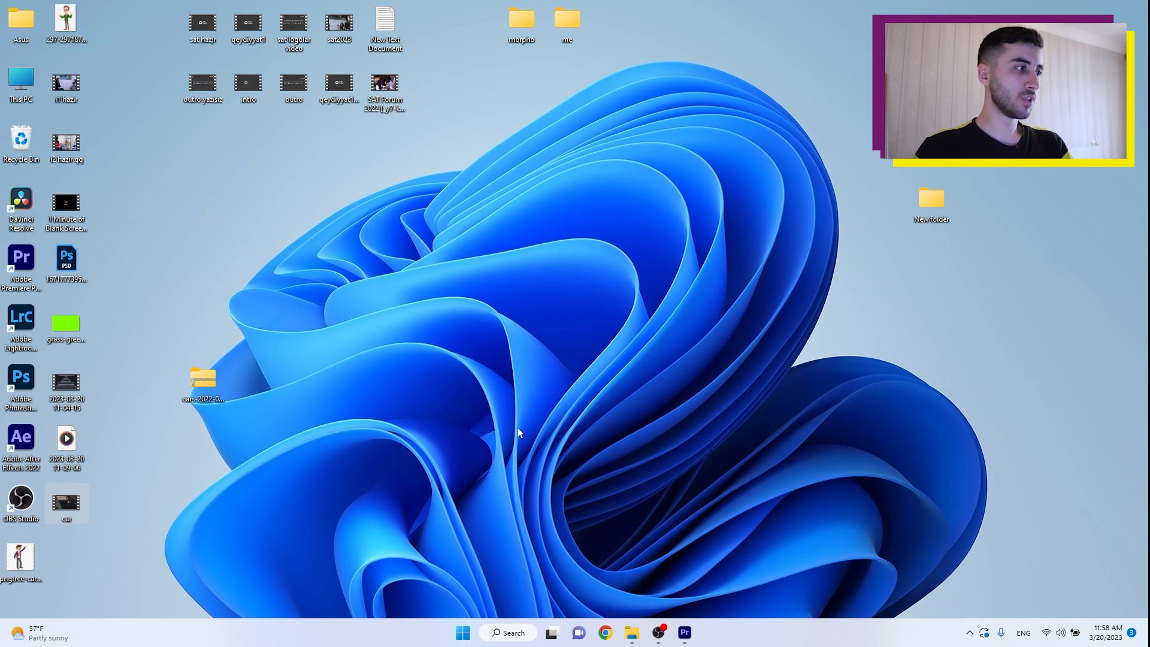